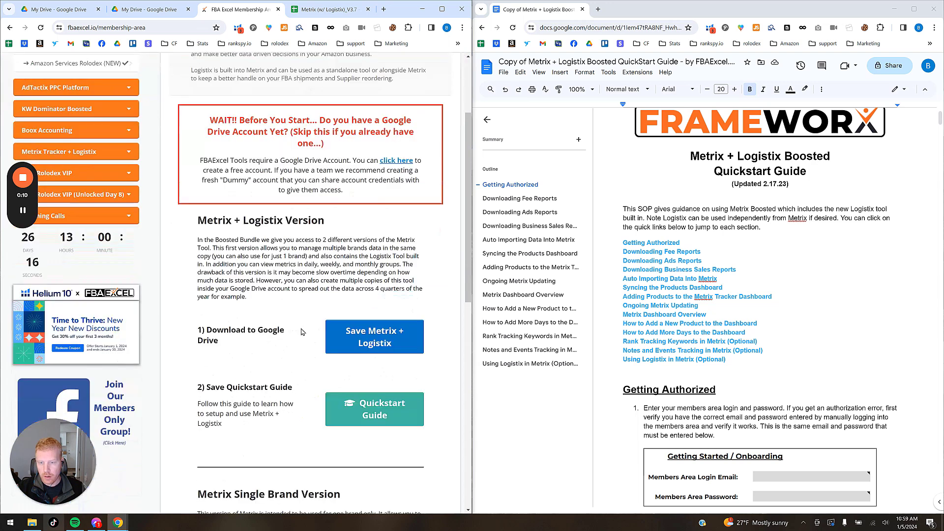
Step: Review the Metrix + Logistix download options and the quickstart guide's contents list, and bring up the Metrix (w/ Logistix)_V3.7 spreadsheet
scroll(315, 323, "down", 5)
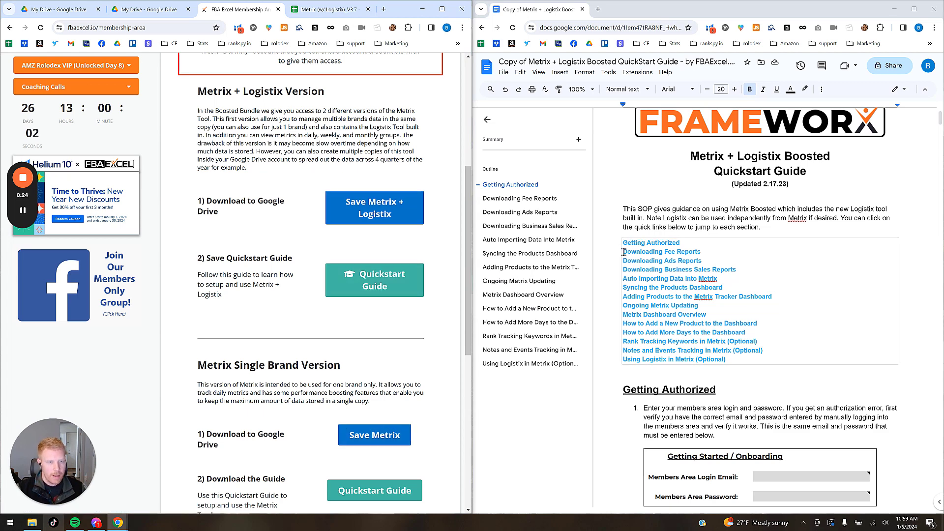
left_click_drag(623, 250, 774, 297)
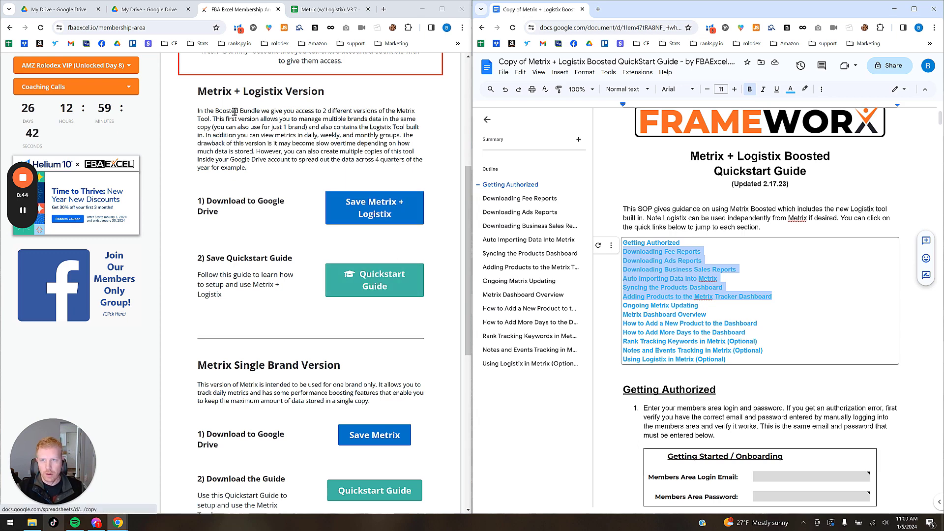
left_click(330, 10)
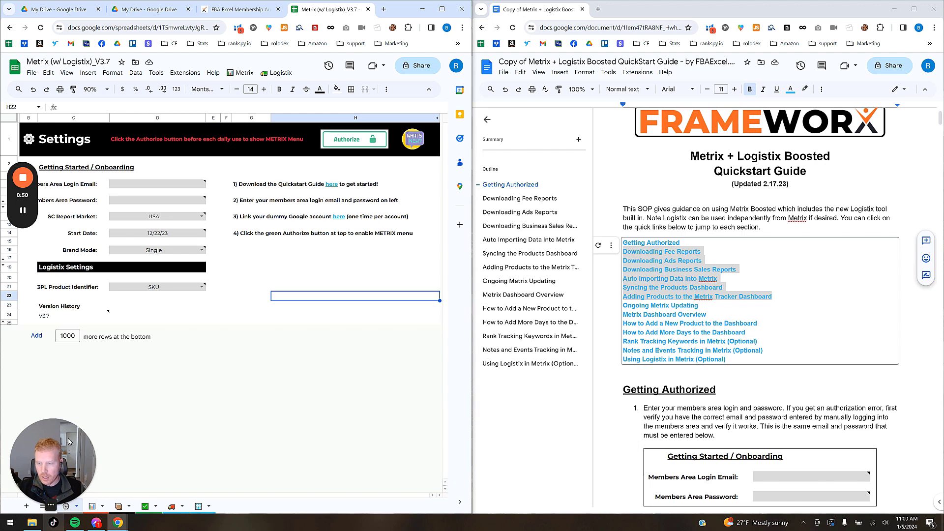
left_click_drag(65, 440, 902, 430)
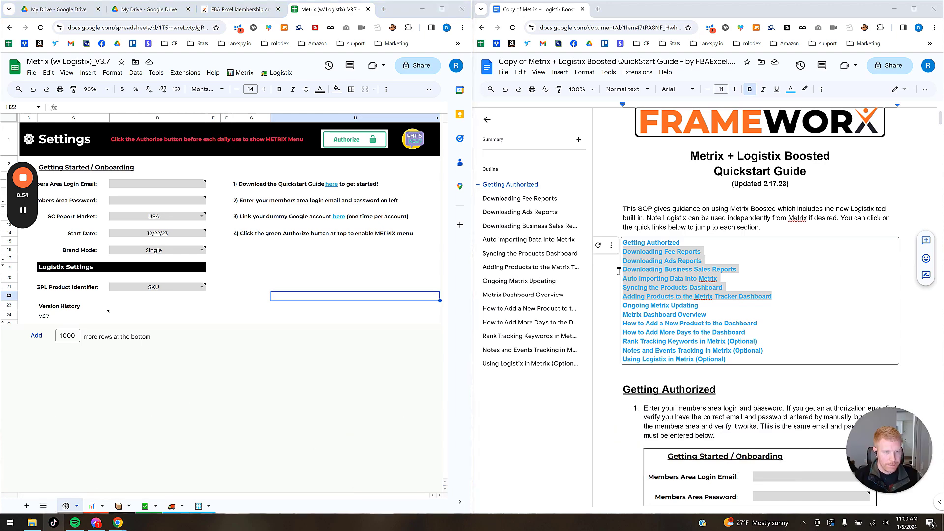
Step: Read the quickstart guide's authorization and Downloading Fee Reports sections, comparing the file naming rules with the sheet's Brand Mode setting
scroll(694, 309, "down", 15)
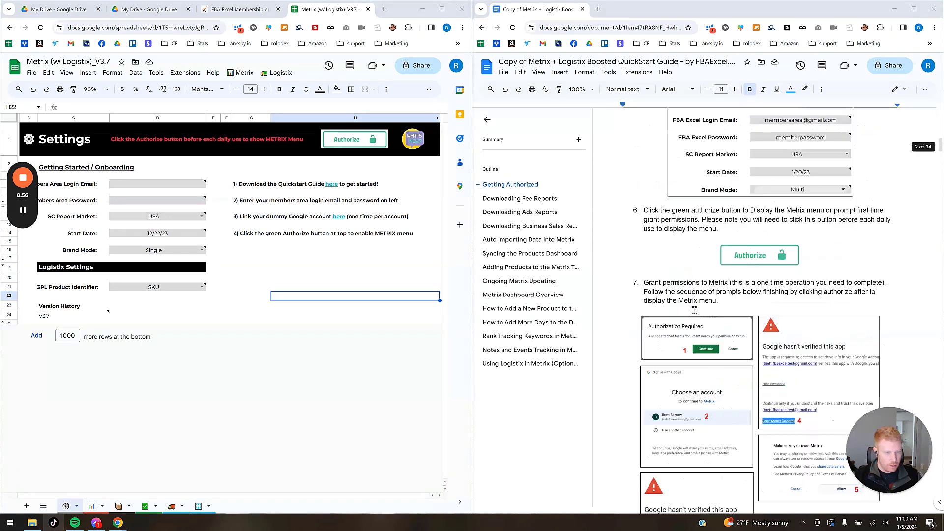
scroll(694, 310, "down", 8)
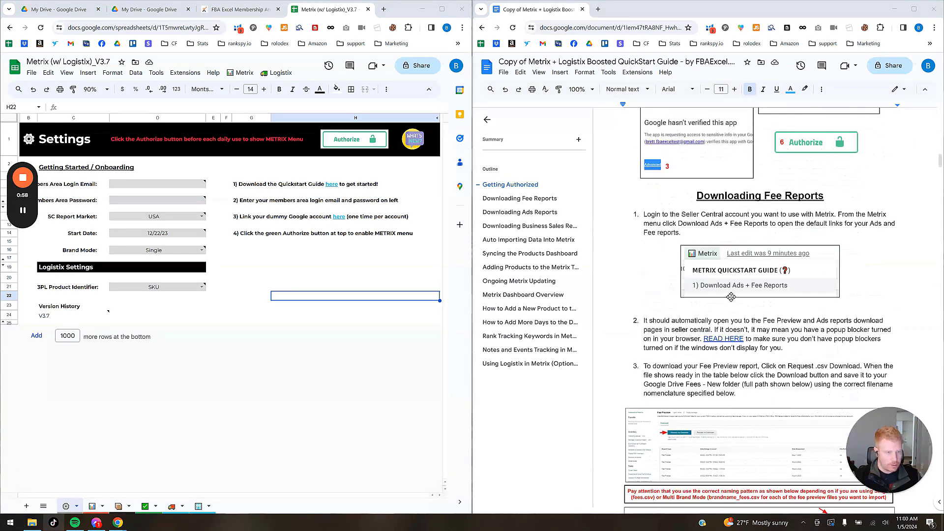
scroll(731, 297, "down", 4)
scroll(748, 276, "up", 3)
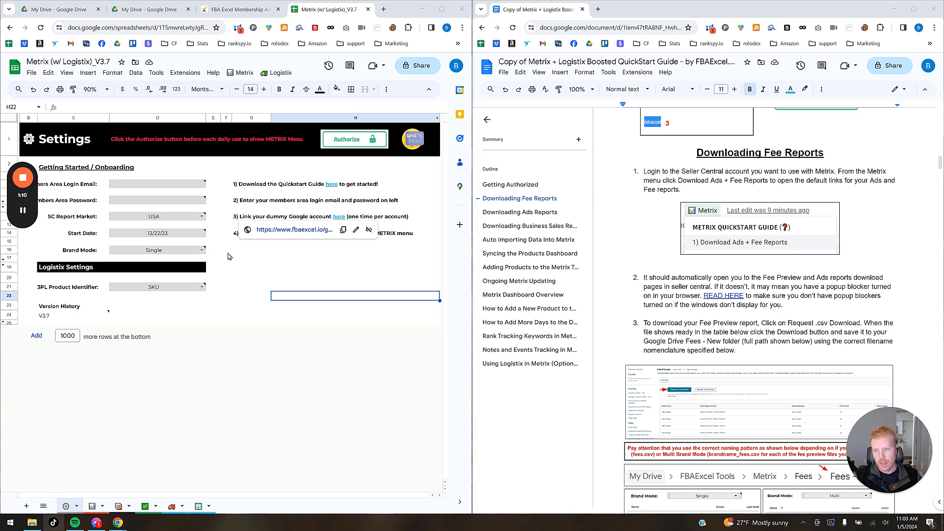
mouse_move(184, 257)
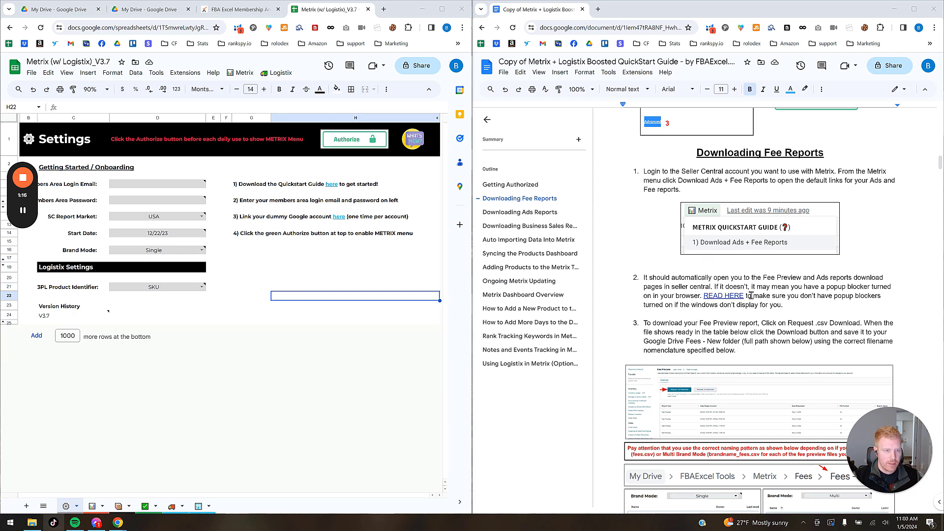
scroll(750, 353, "down", 2)
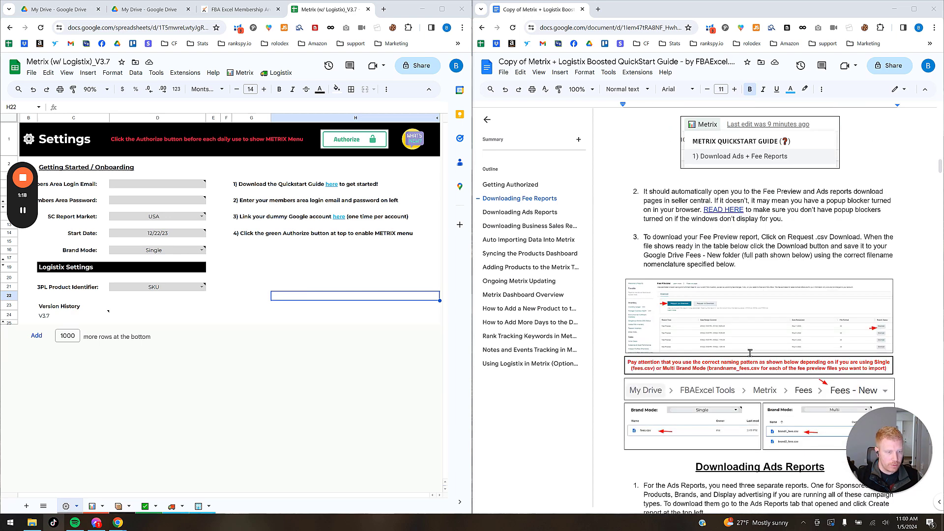
scroll(750, 353, "down", 1)
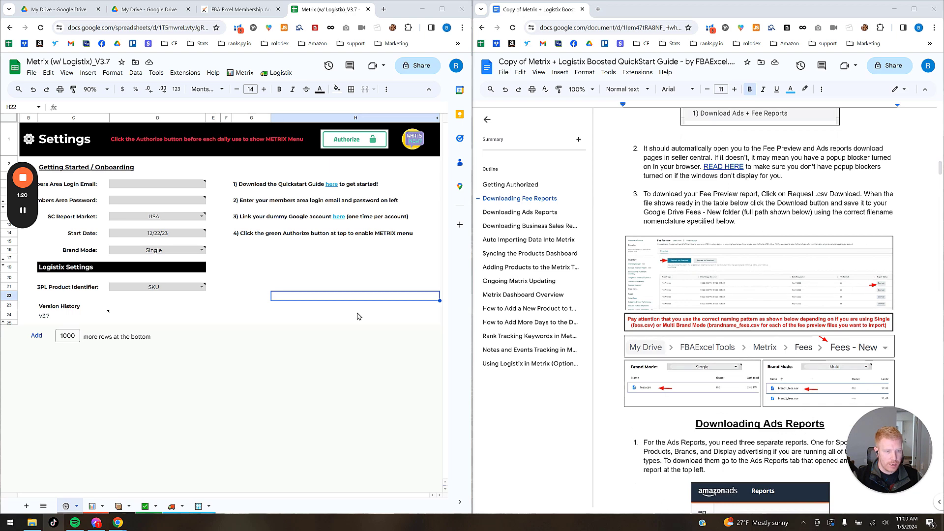
left_click(165, 252)
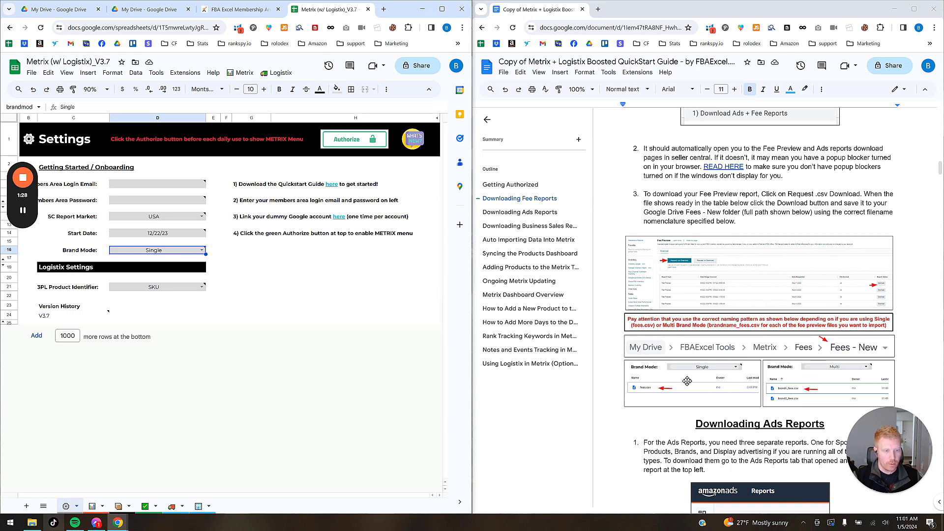
left_click(255, 258)
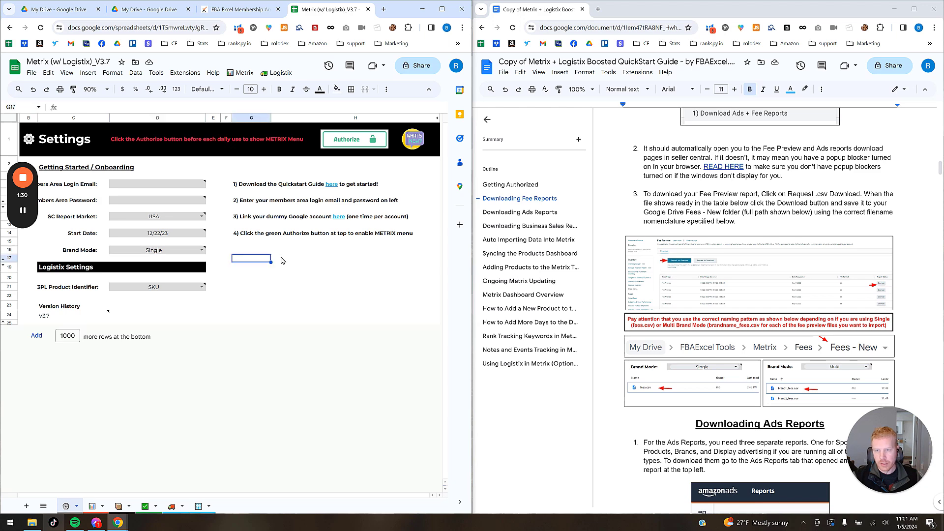
Step: Examine the guide's ads report, business sales report and auto-import sections, including the required Google Drive folders and file names
scroll(739, 331, "down", 2)
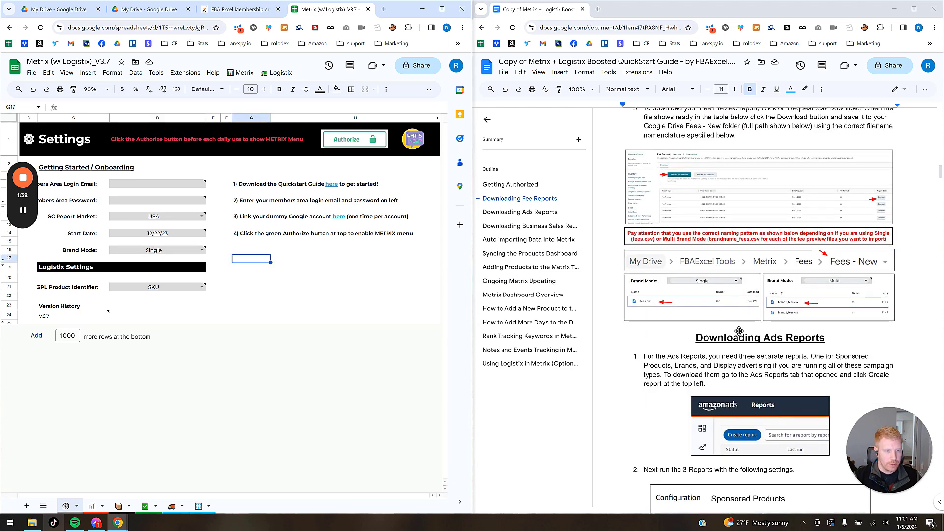
scroll(741, 330, "down", 4)
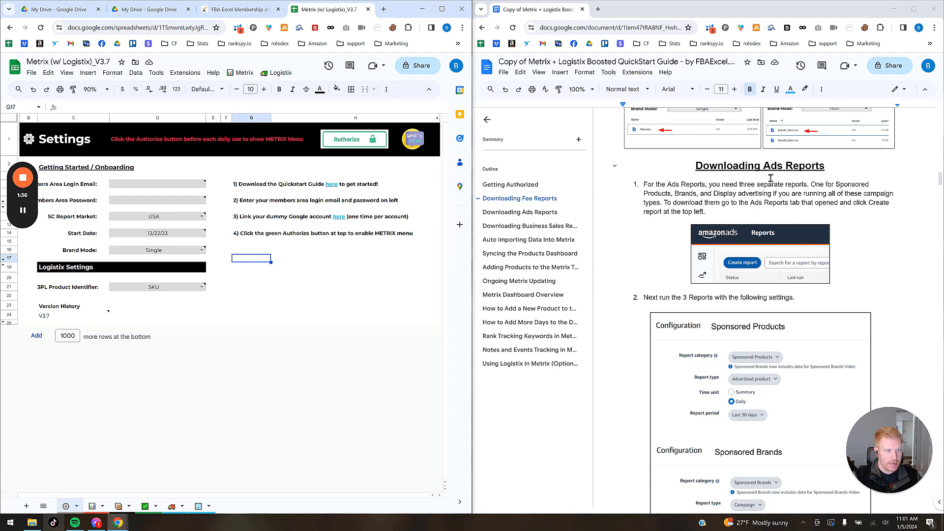
scroll(770, 178, "down", 10)
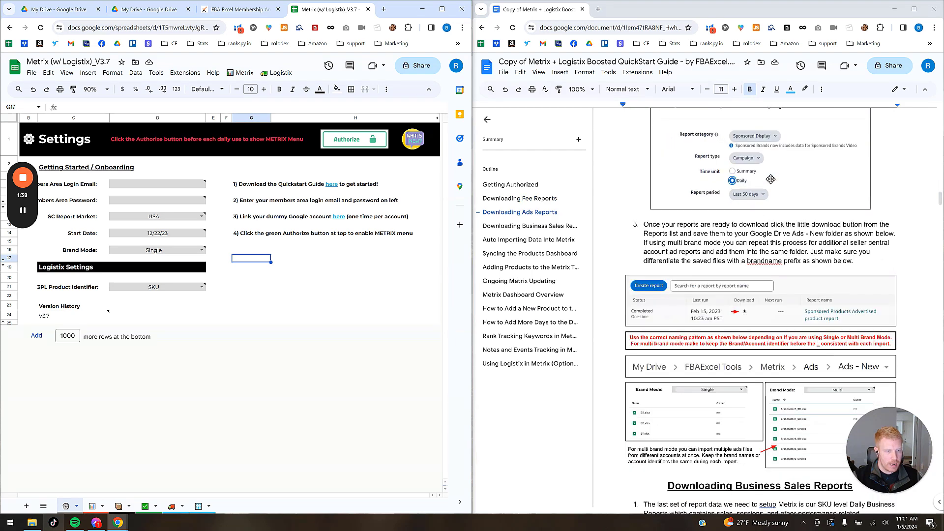
scroll(770, 179, "down", 2)
scroll(770, 179, "down", 9)
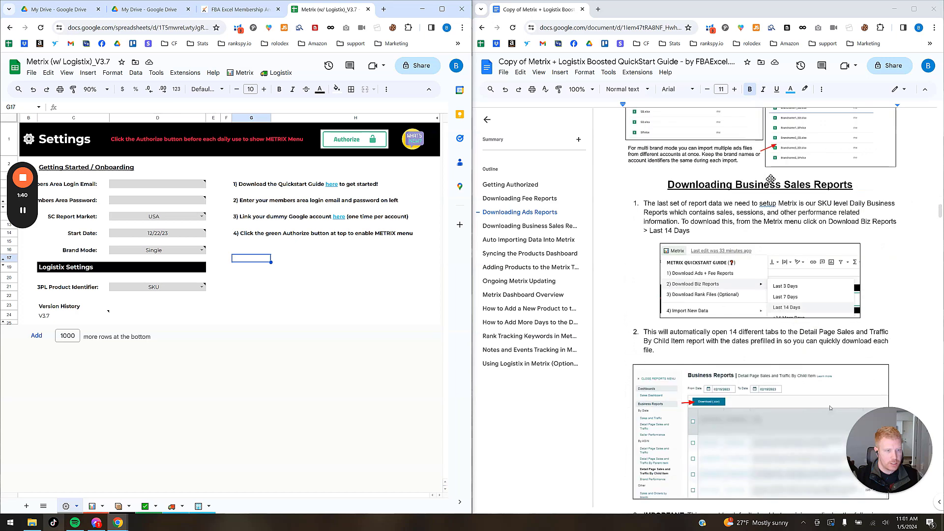
scroll(770, 179, "down", 15)
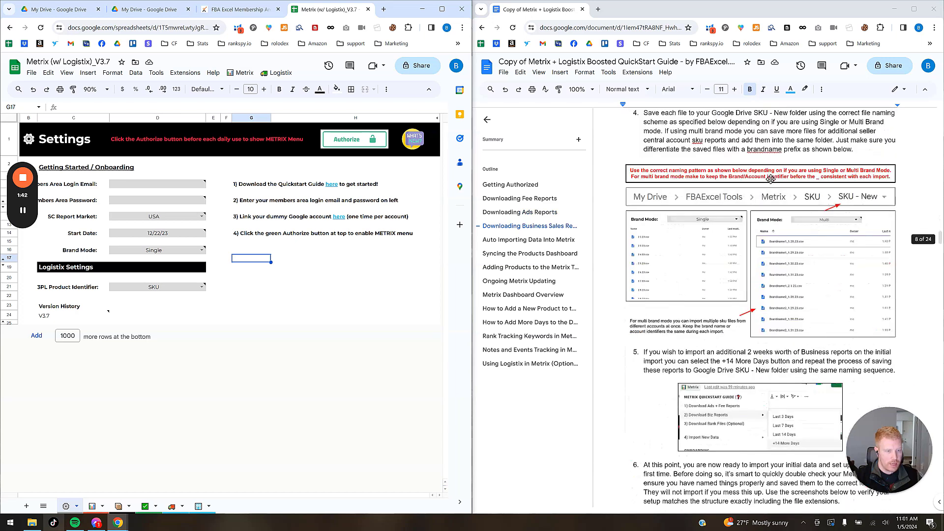
scroll(770, 179, "down", 8)
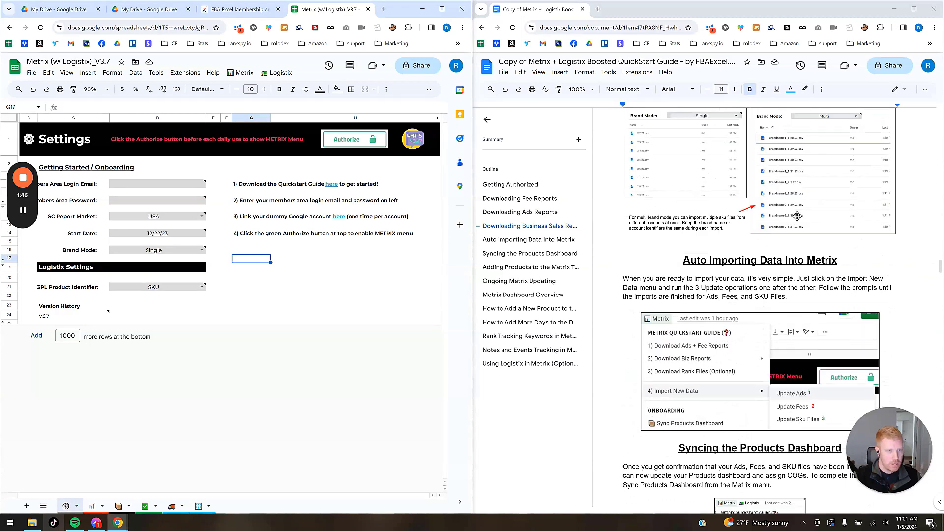
scroll(797, 216, "up", 8)
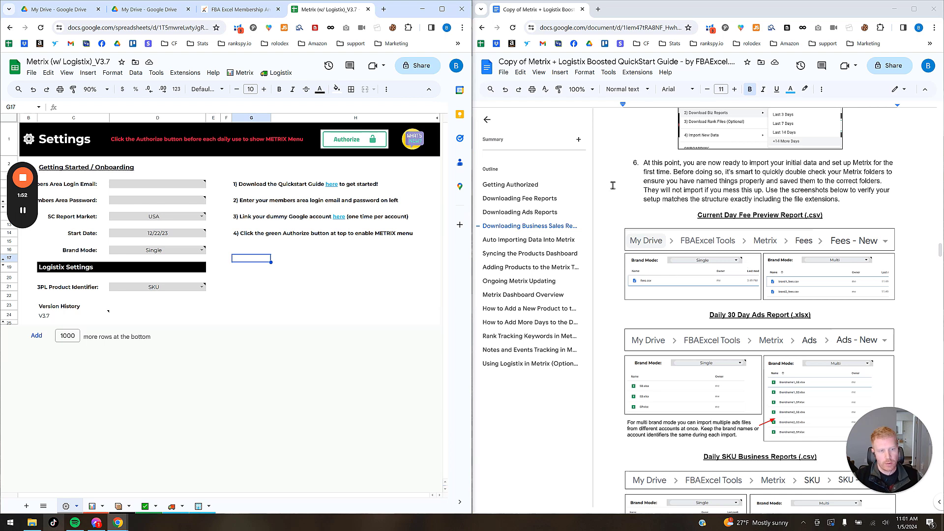
Step: Review the guide's Getting Authorized section alongside the sheet's members area email field, password field and Authorize control
left_click(327, 270)
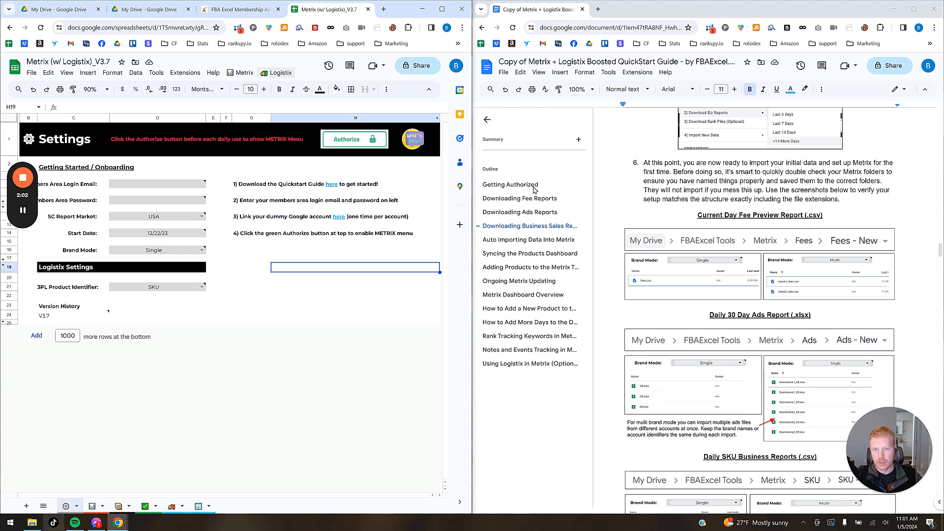
left_click_drag(940, 249, 940, 177)
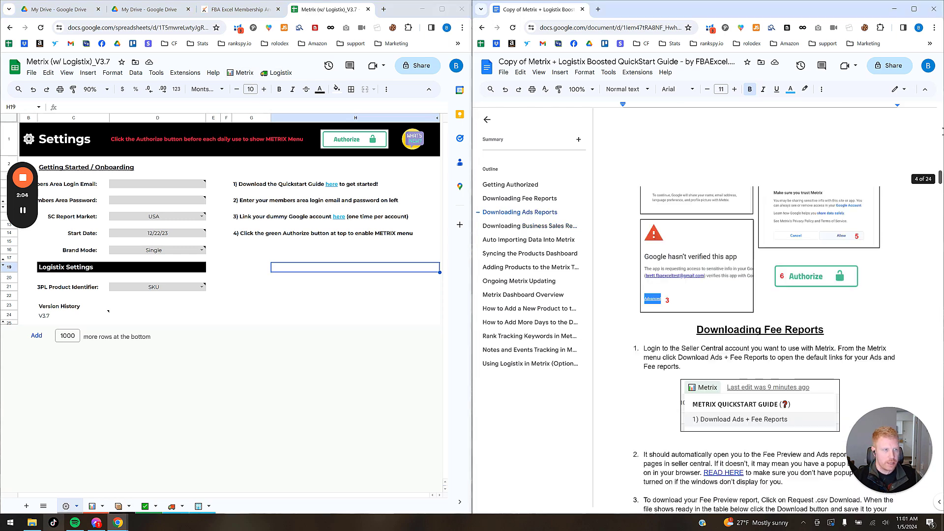
left_click_drag(943, 131, 941, 116)
scroll(877, 168, "down", 5)
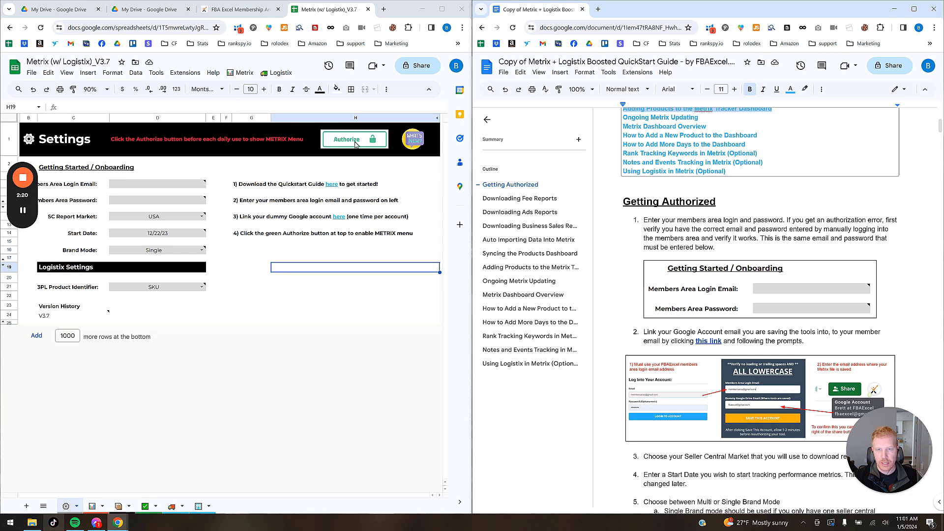
left_click(188, 185)
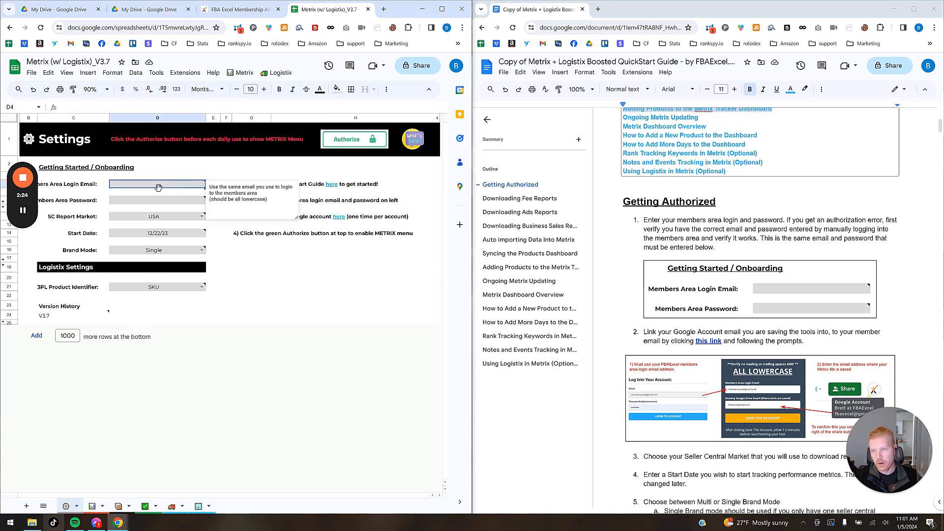
key("Down")
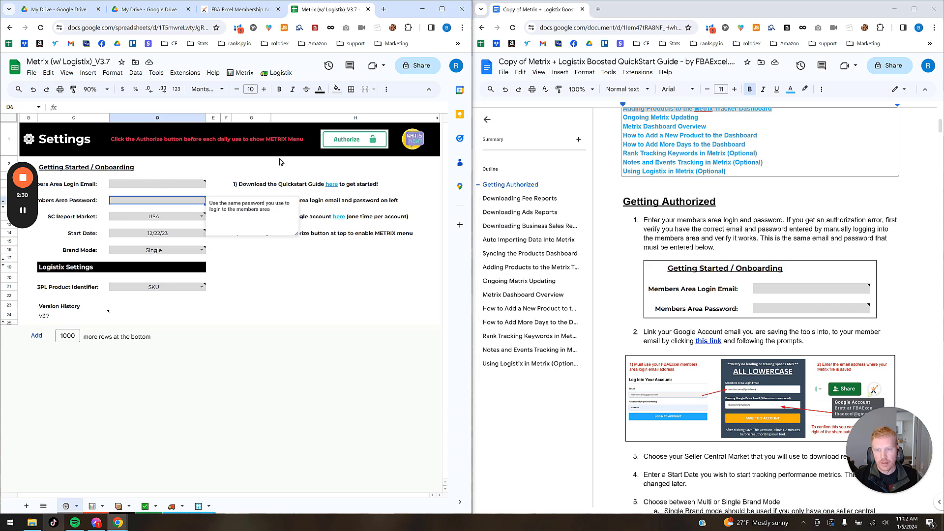
left_click(355, 140)
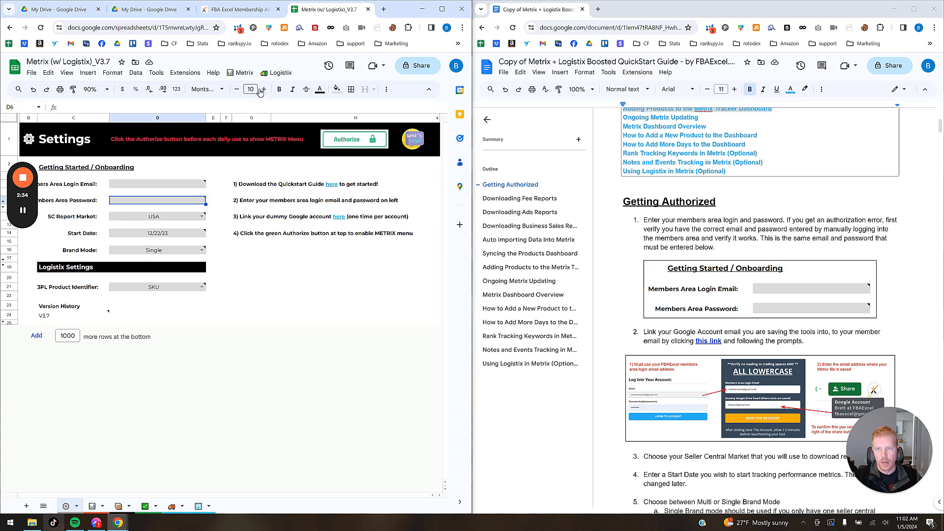
left_click(333, 273)
Step: Run Metrix's Download Ads + Fee Reports command to open the Amazon report pages, and maximize the browser window
left_click(243, 73)
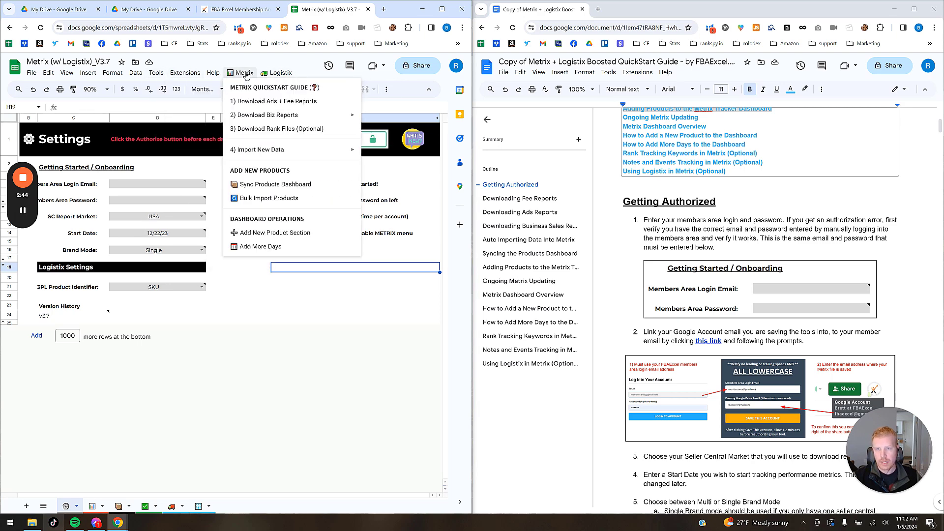
left_click(259, 101)
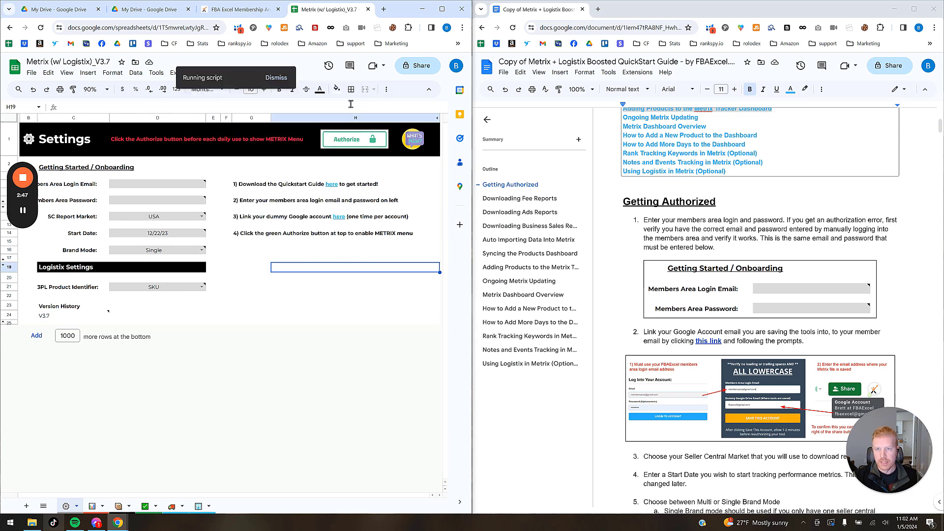
left_click(442, 9)
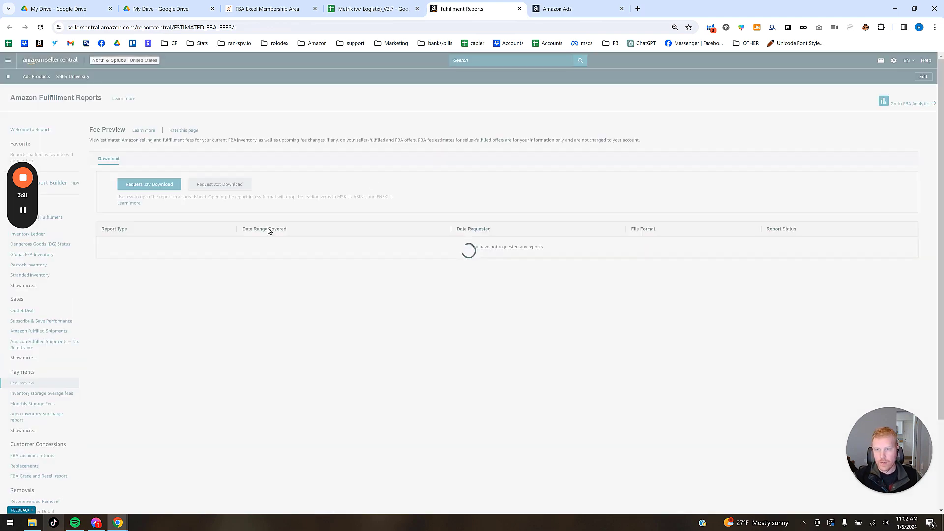
Step: Request a .csv Fee Preview report in Amazon Seller Central after checking the Amazon Ads reports page
left_click(557, 9)
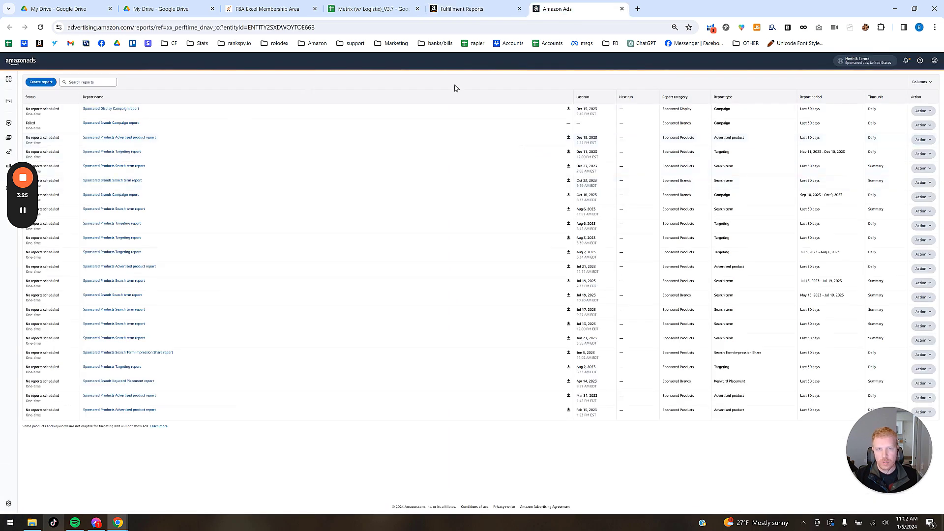
left_click(462, 12)
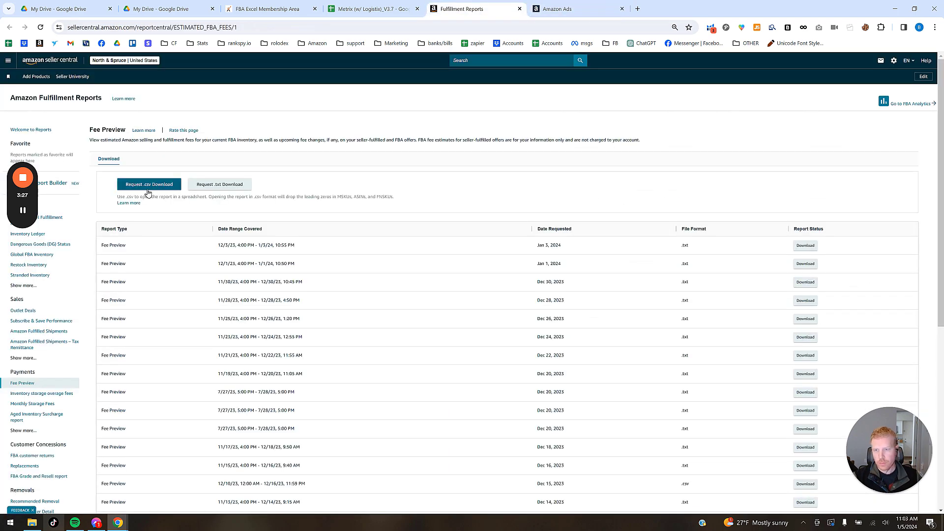
left_click(146, 188)
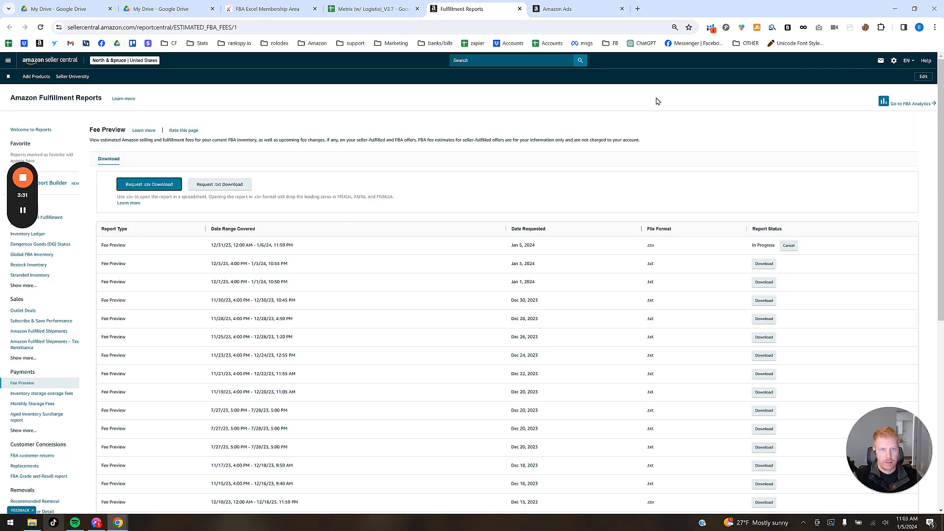
Step: Create a new Amazon Ads report for Sponsored Products, with the report type Advertised product and the time unit Daily
left_click(560, 9)
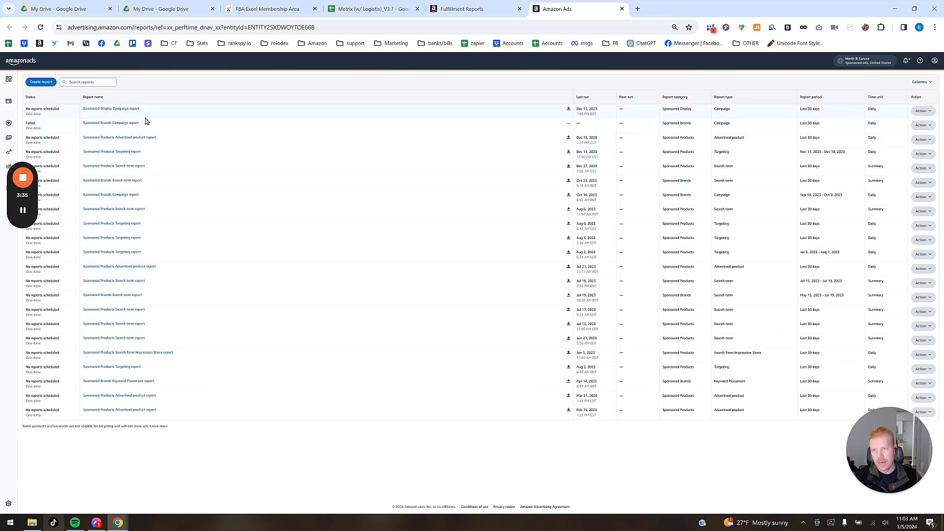
left_click(54, 83)
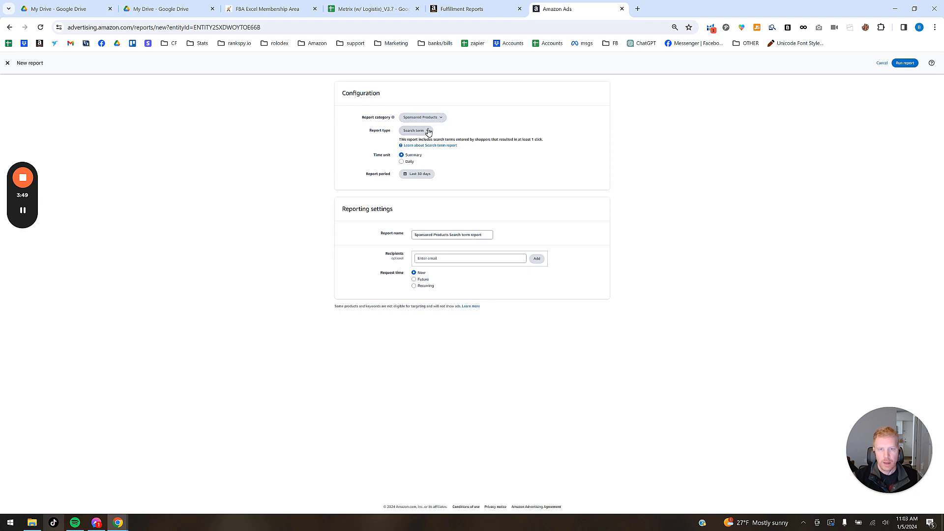
left_click(427, 132)
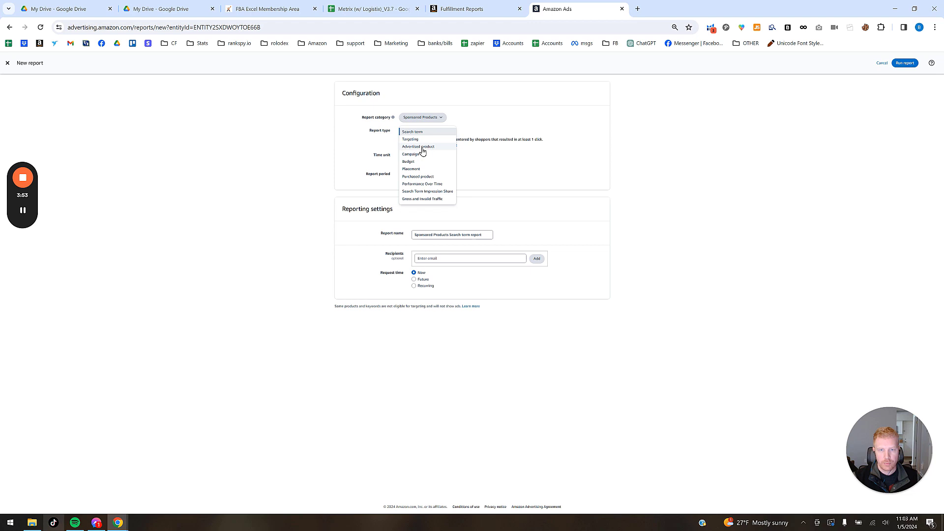
left_click(419, 147)
left_click(402, 167)
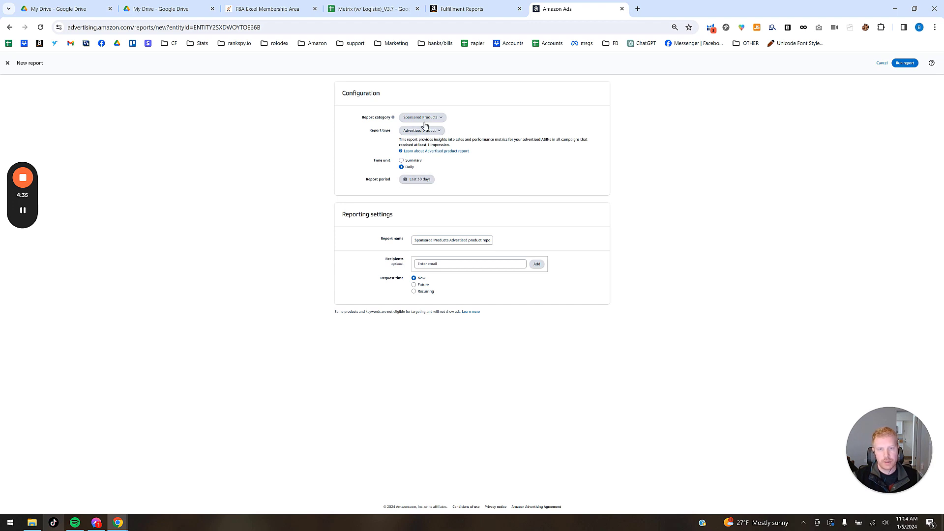
Step: Run the configured Sponsored Products Advertised product report and return to the list of reports
left_click(905, 63)
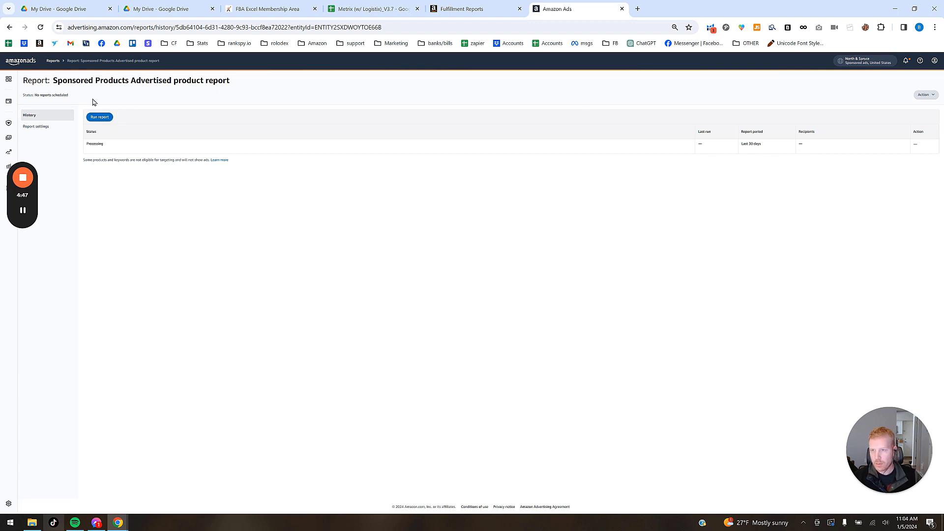
left_click(53, 62)
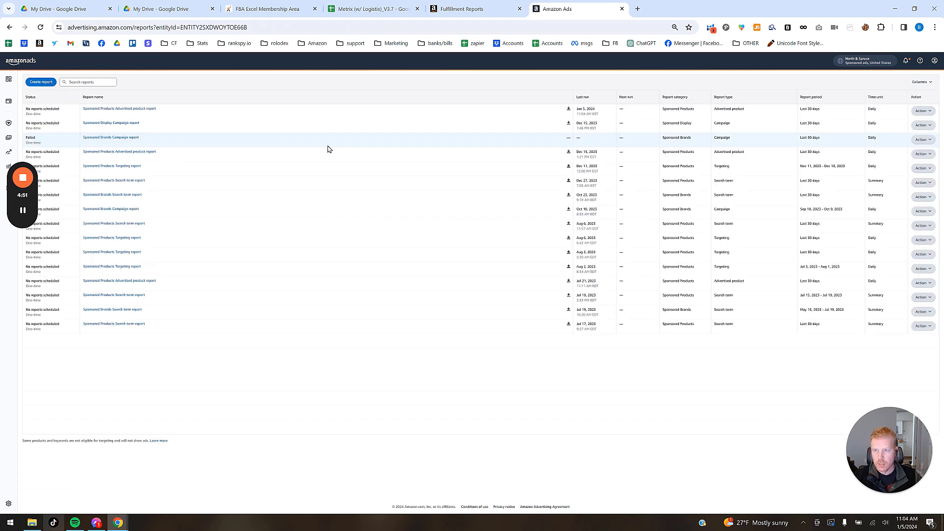
Step: Create and run a Sponsored Brands Campaign report with the time unit Daily for the last 30 days, returning to the report list
left_click(43, 82)
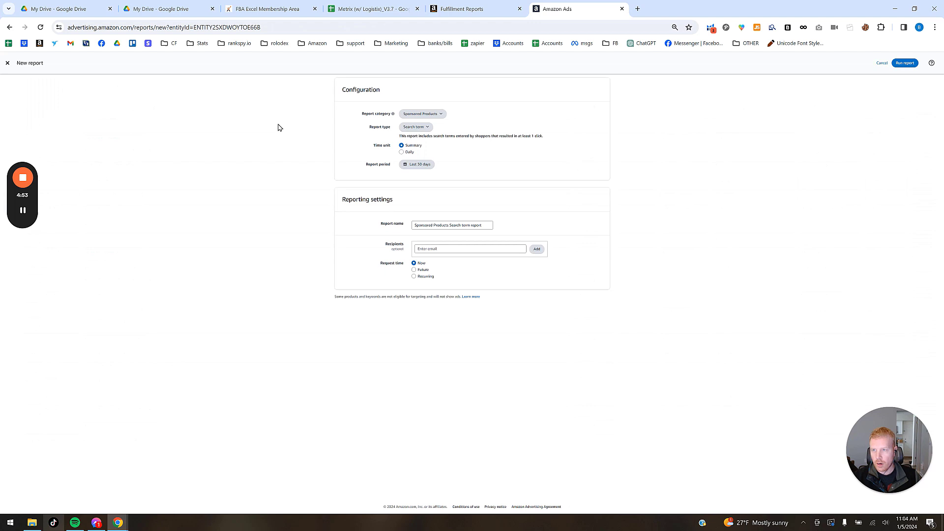
left_click(421, 117)
left_click(436, 126)
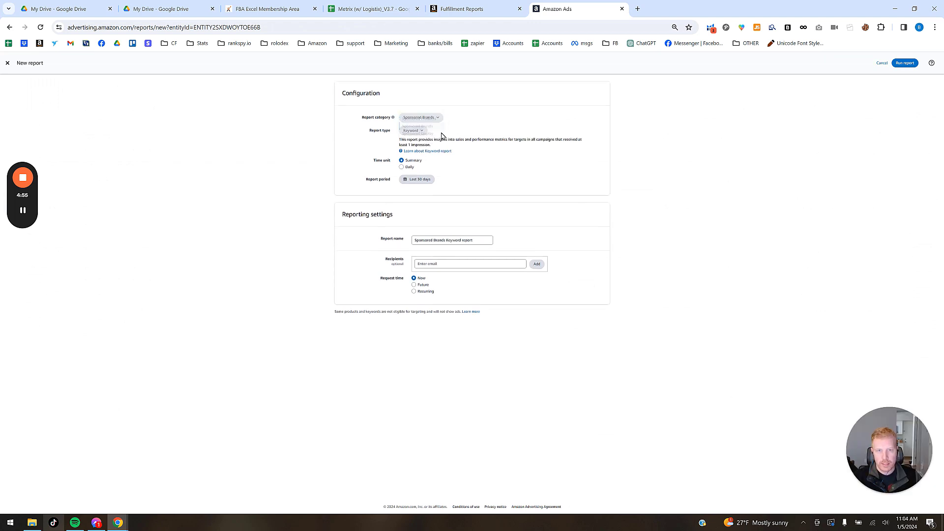
left_click(417, 131)
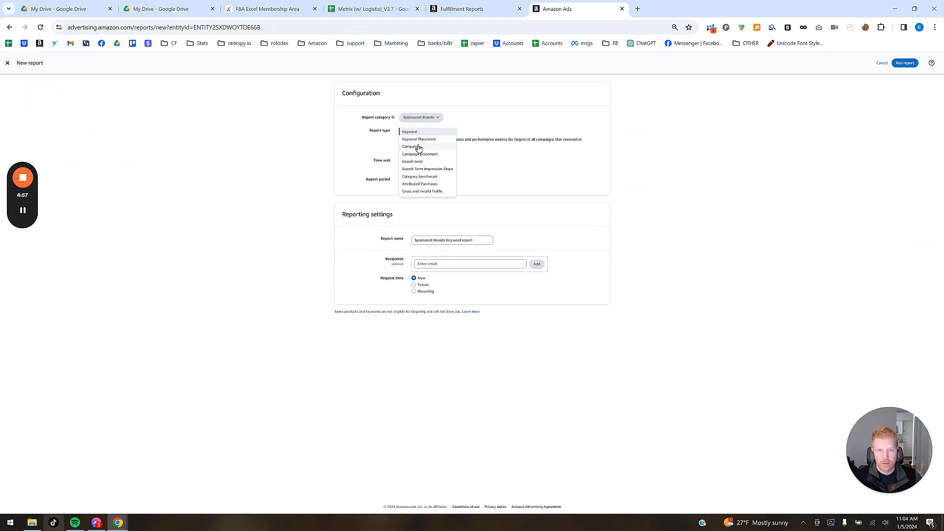
left_click(419, 147)
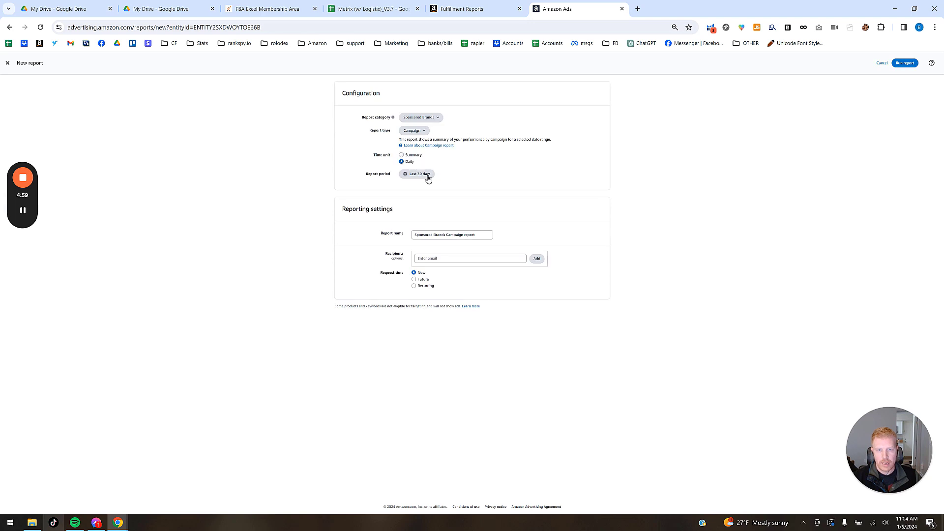
left_click(905, 62)
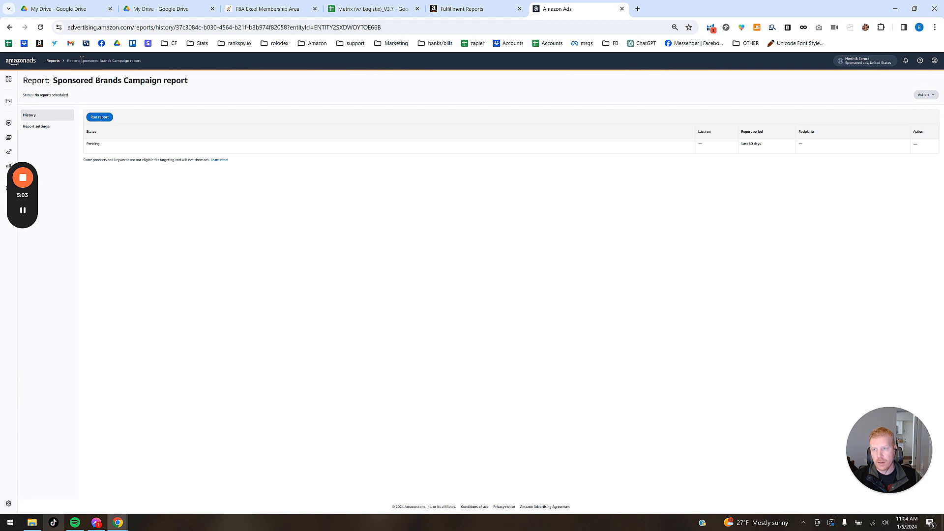
left_click(52, 60)
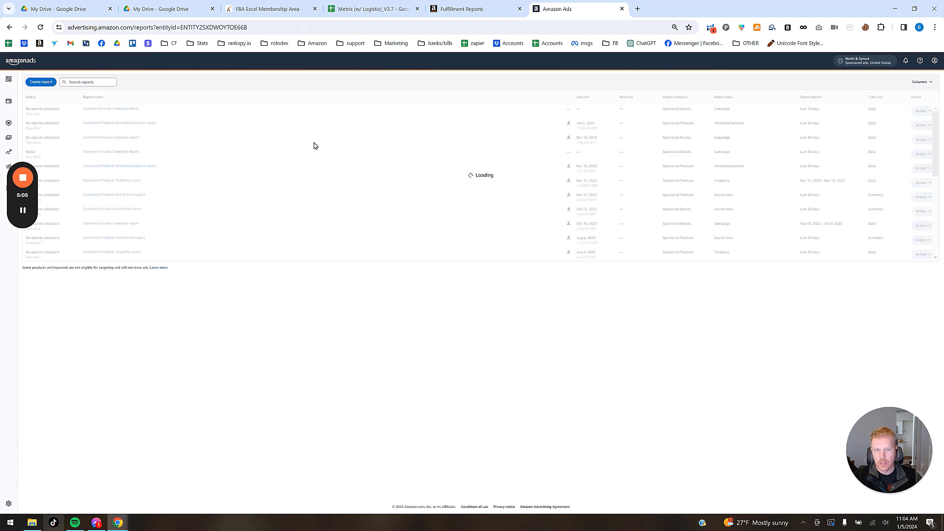
Step: Create and run a Sponsored Display Campaign report with the time unit Daily for the last 30 days, returning to the report list
left_click(37, 83)
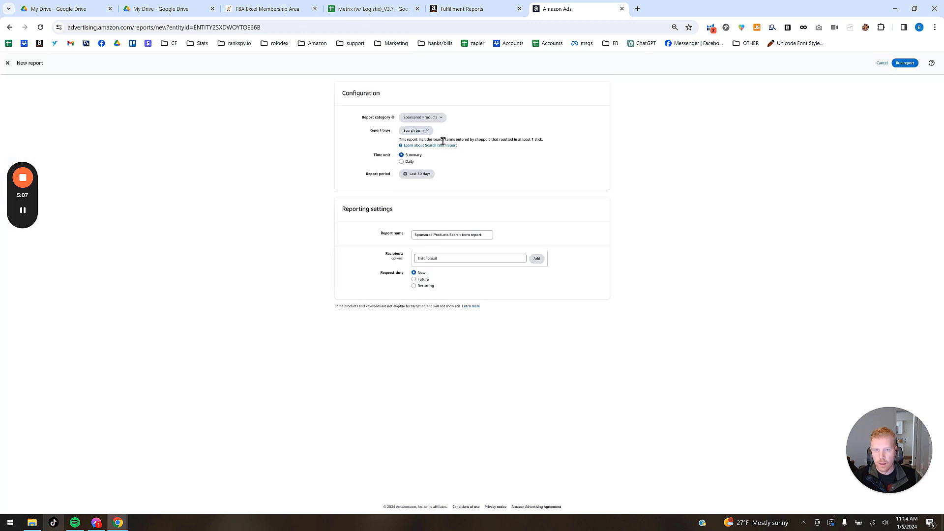
left_click(434, 118)
left_click(435, 137)
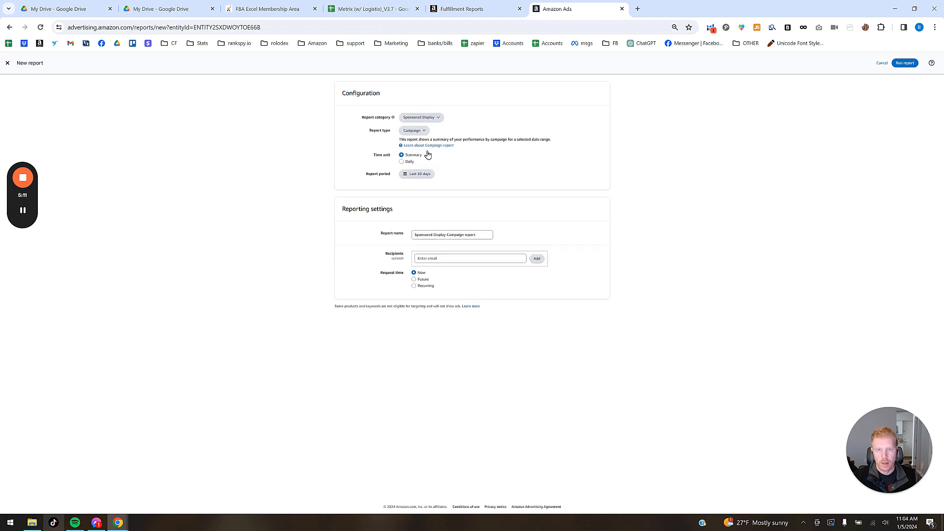
left_click(402, 161)
left_click(905, 63)
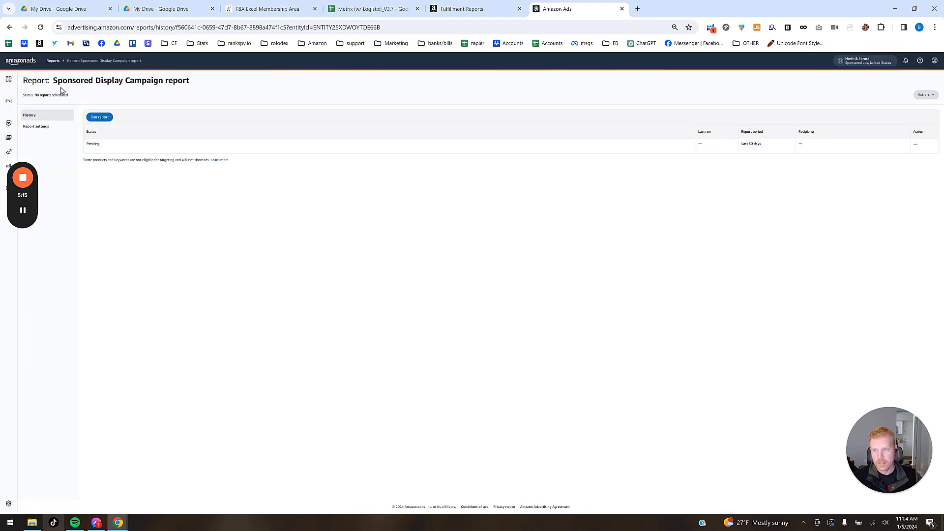
left_click(52, 61)
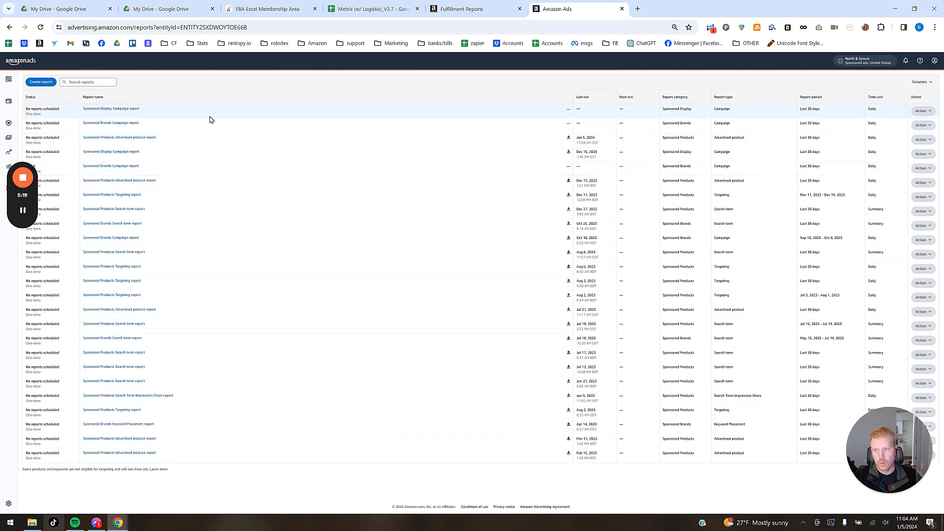
Step: Start downloading the Jan 5, 2024 Sponsored Products Advertised product report into My Drive > FBAExcel Tools > Metrix > Ads > Ads - New on drive I:
left_click(926, 113)
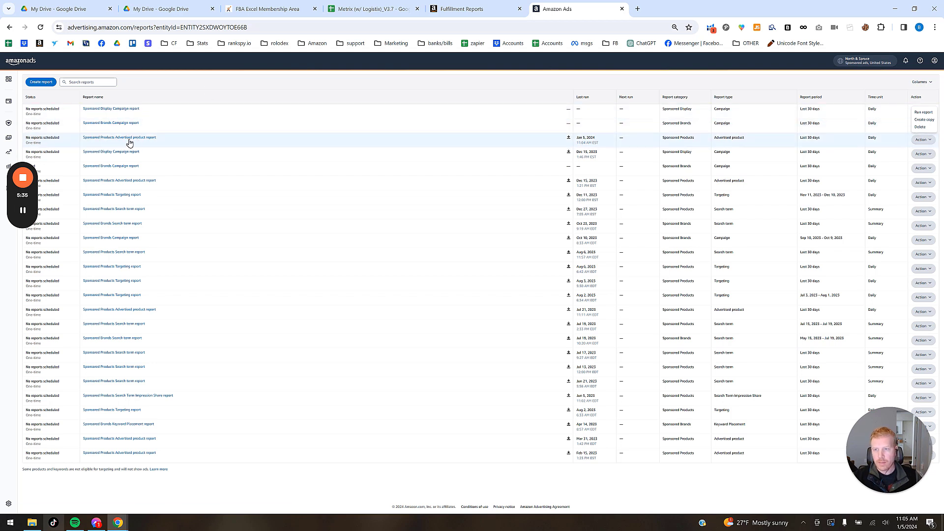
left_click(568, 139)
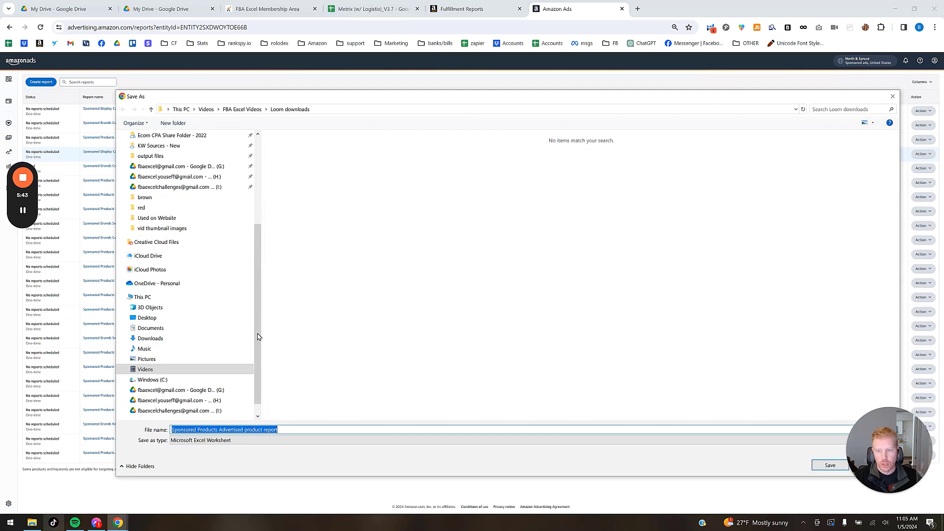
scroll(195, 379, "down", 1)
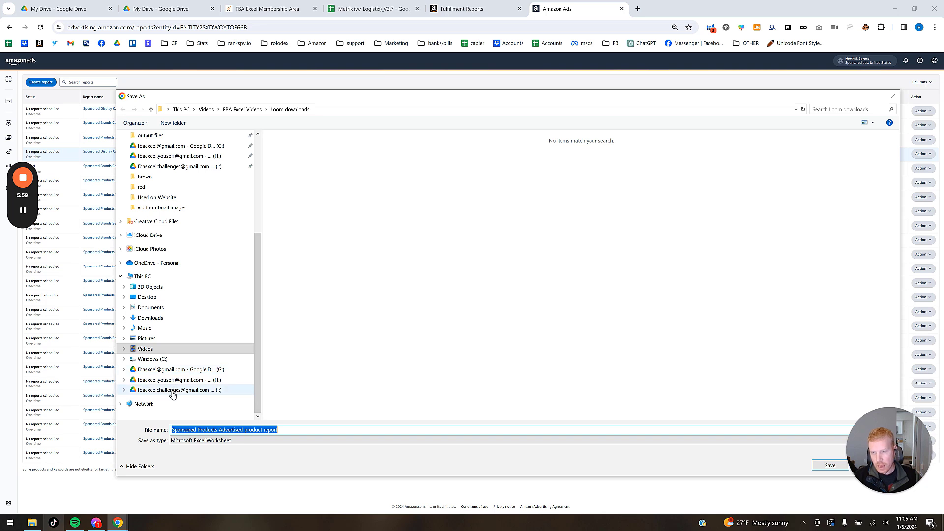
left_click(197, 390)
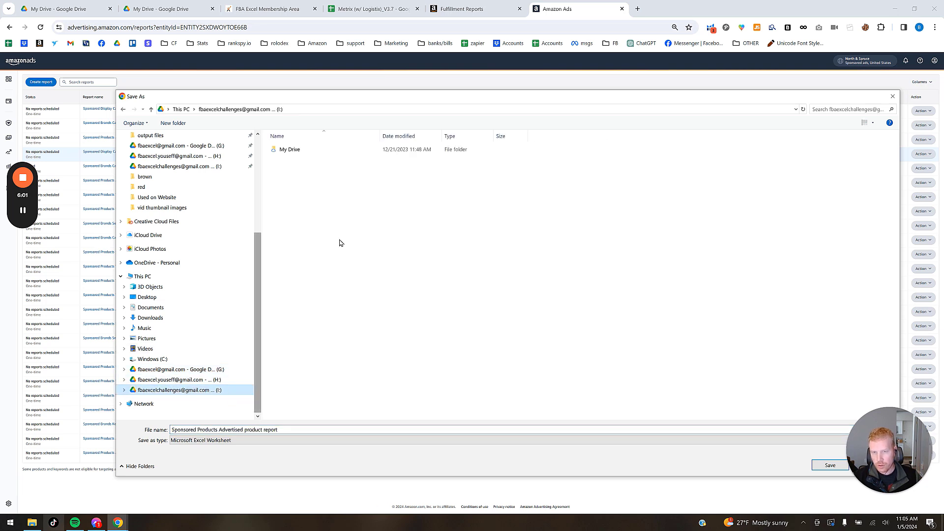
double_click(293, 150)
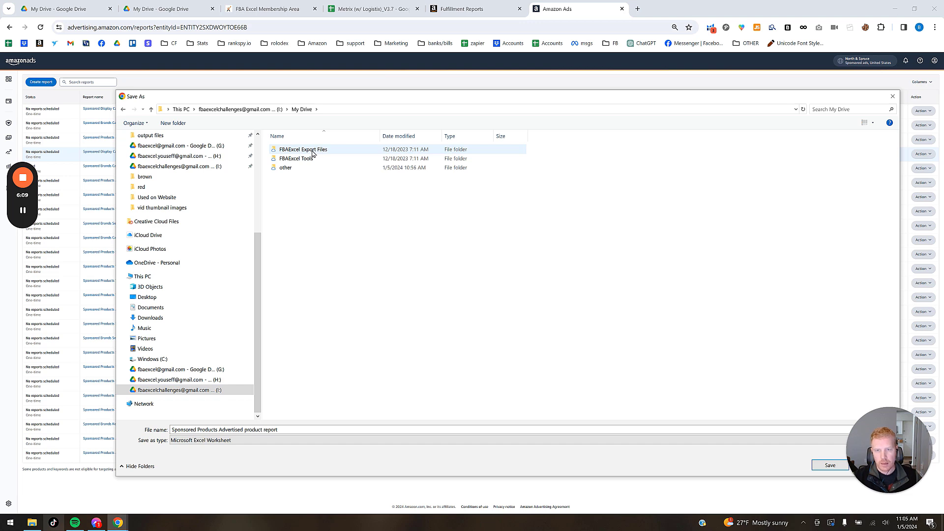
double_click(315, 160)
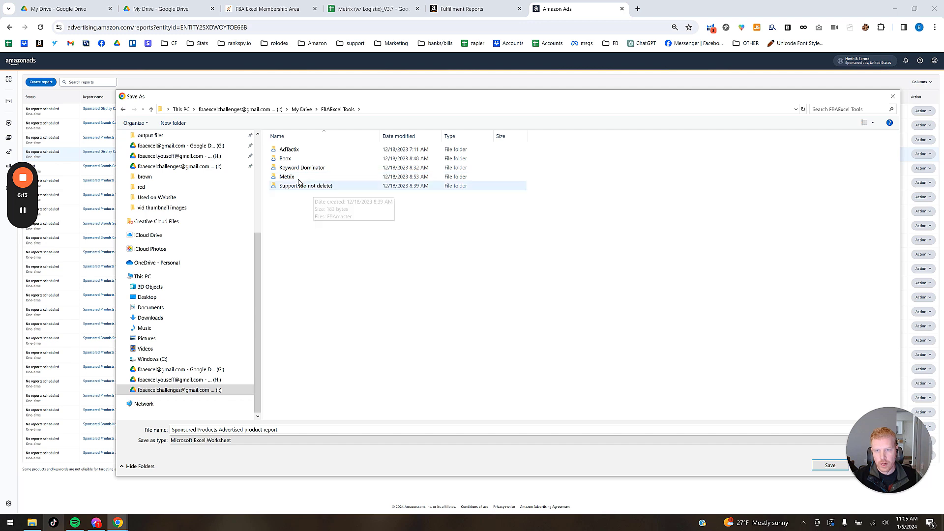
double_click(293, 178)
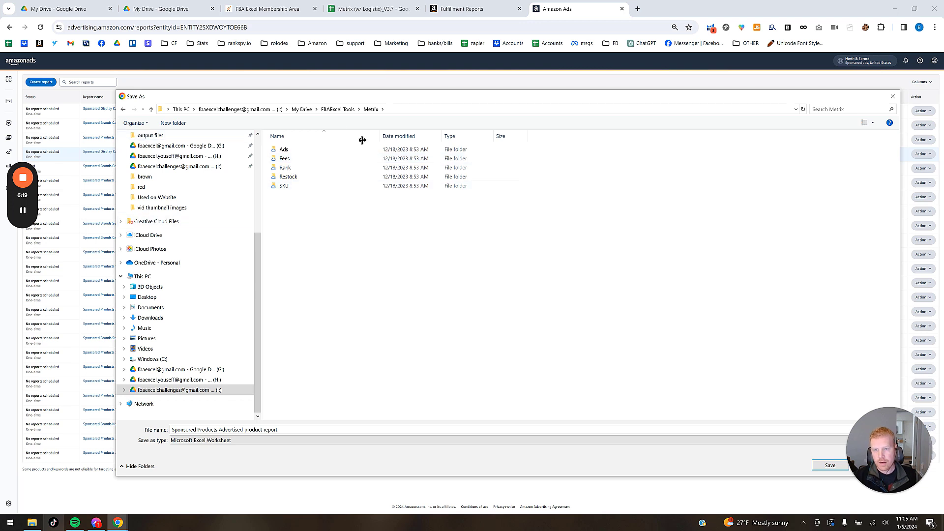
double_click(286, 150)
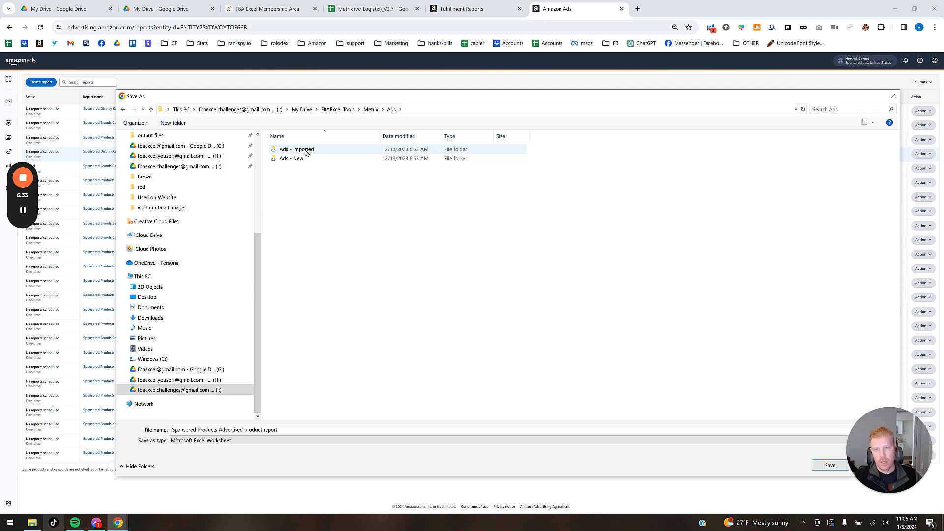
double_click(289, 159)
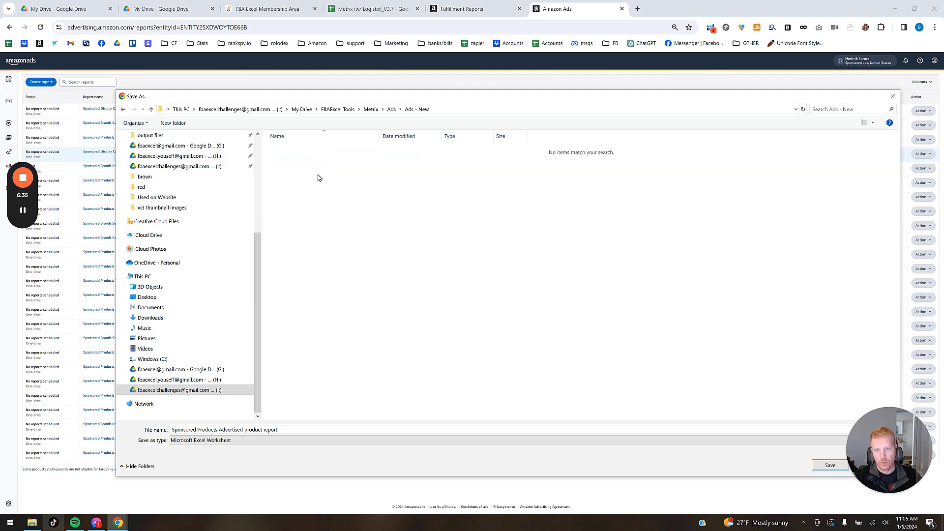
Step: Name the Sponsored Products report file SP and save it in the Ads - New folder
left_click(306, 429)
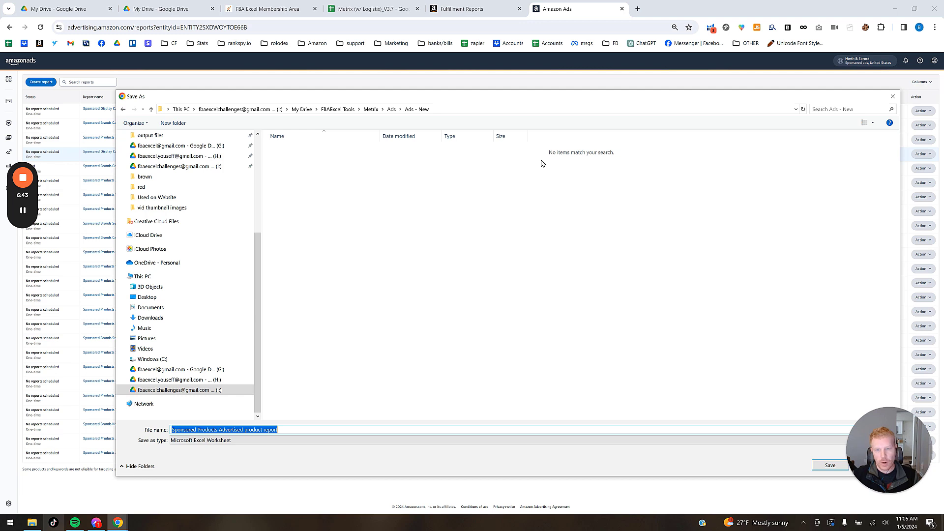
type("SP")
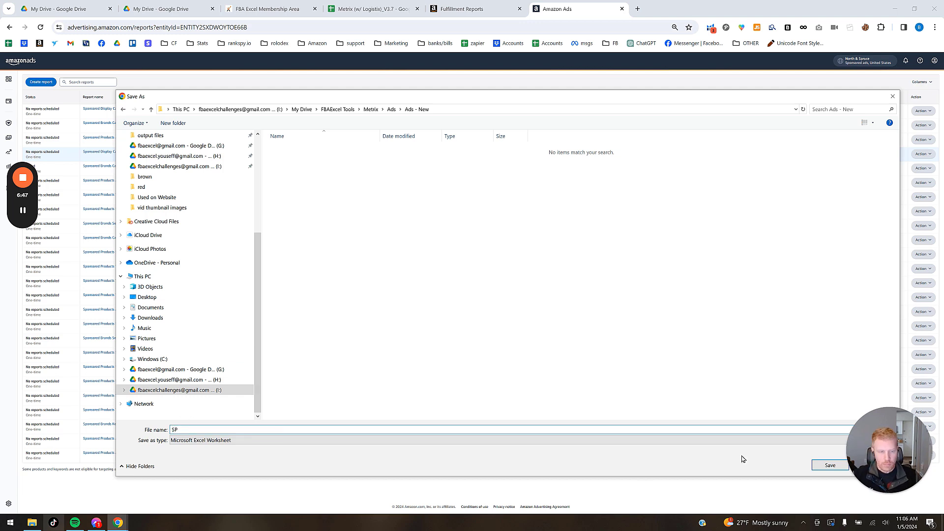
left_click_drag(714, 101, 690, 91)
key("Return")
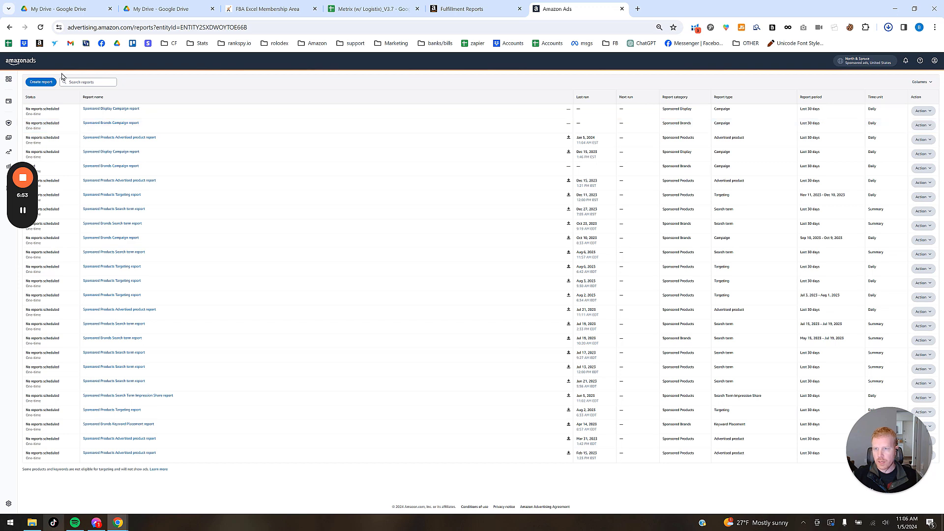
Step: Refresh the report list, download the newest Sponsored Brands Campaign report and save it as SB in the Ads - New folder
left_click(42, 28)
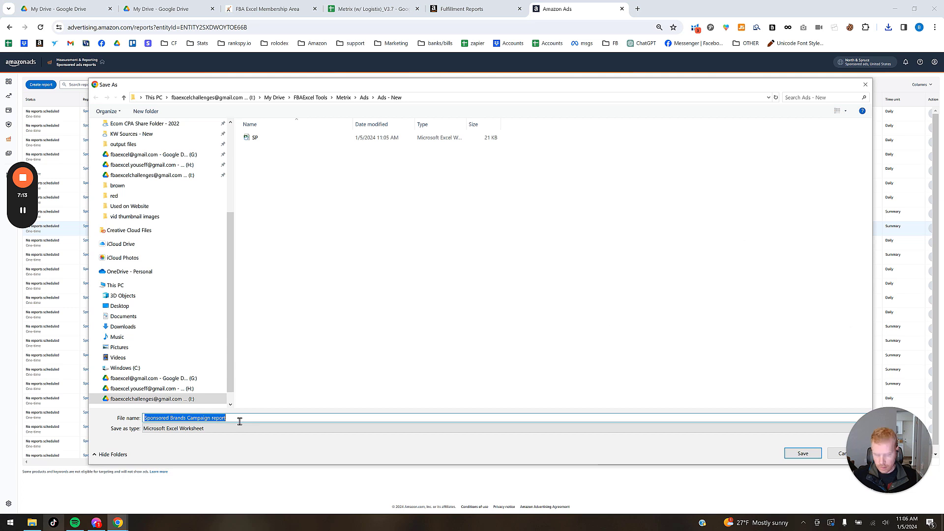
type("SB")
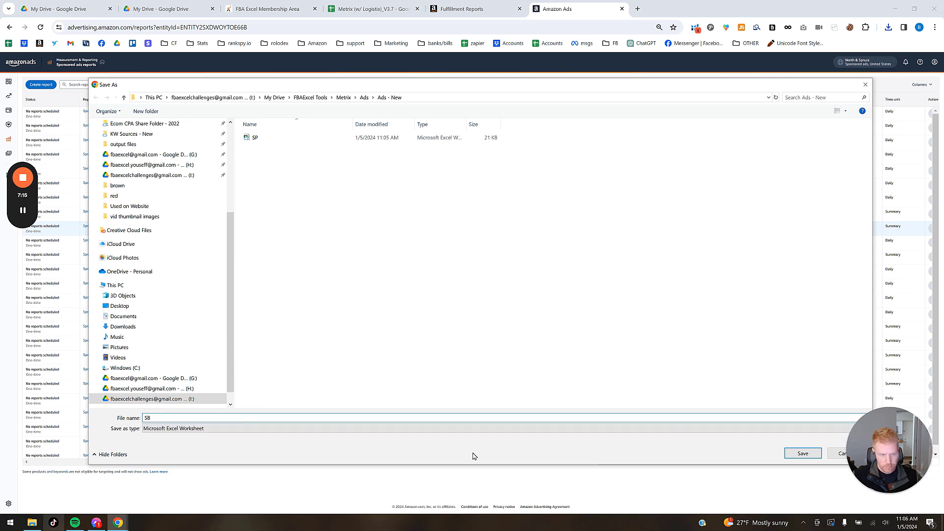
left_click(802, 453)
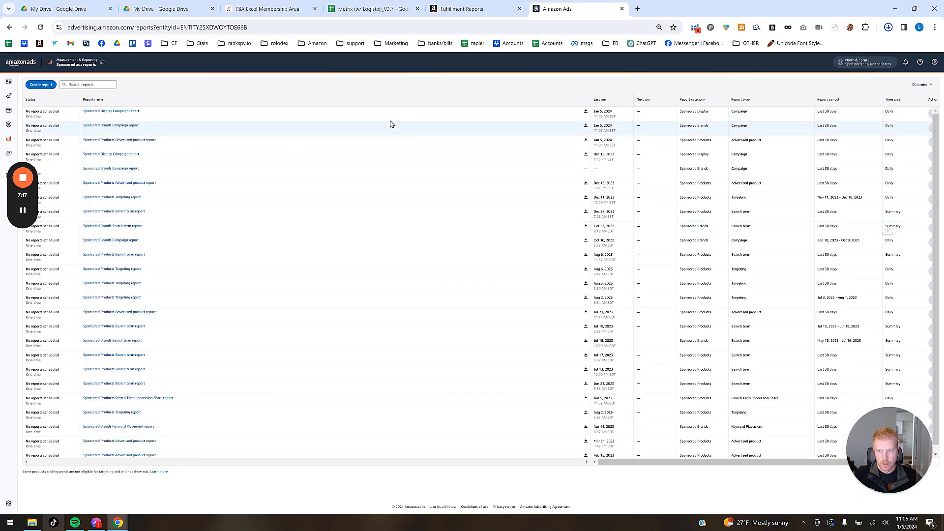
Step: Download the newest Sponsored Display Campaign report and save it as SP in the Ads - New folder, over the existing file
left_click(585, 111)
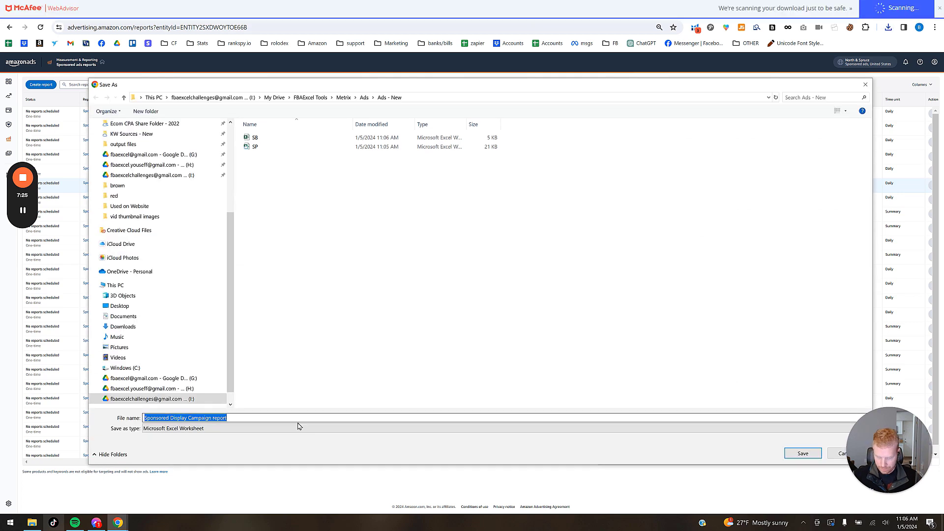
type("SP")
left_click(802, 453)
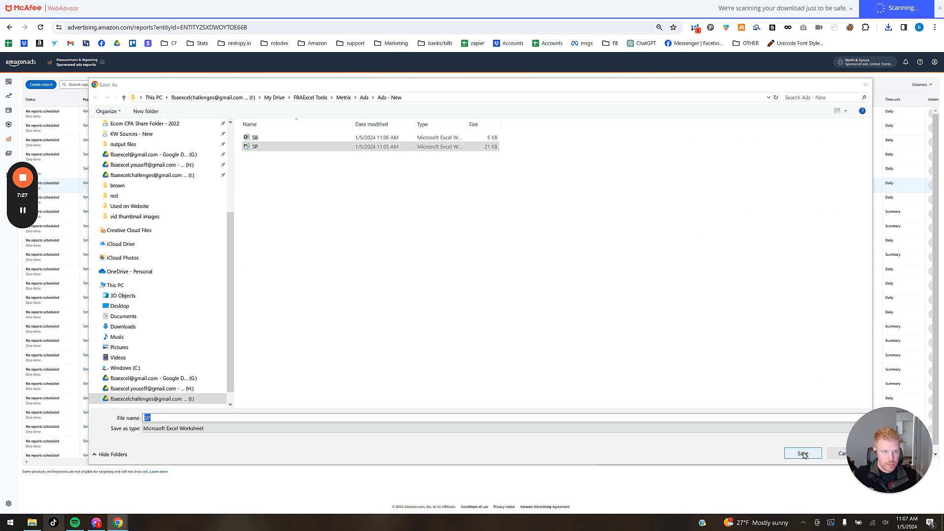
left_click(505, 266)
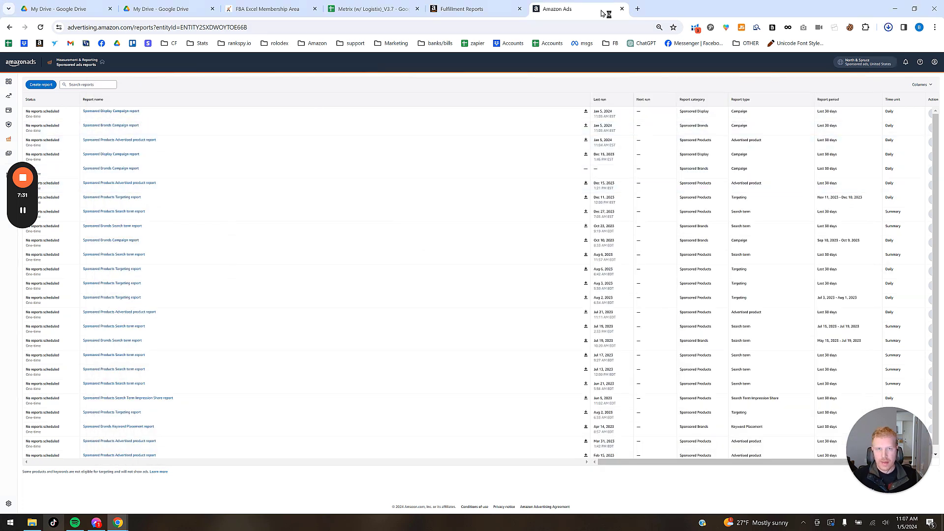
Step: Download the Jan 5, 2024 Fee Preview report and save it as fees in the Metrix > Fees > Fees - New folder
key("ctrl+w")
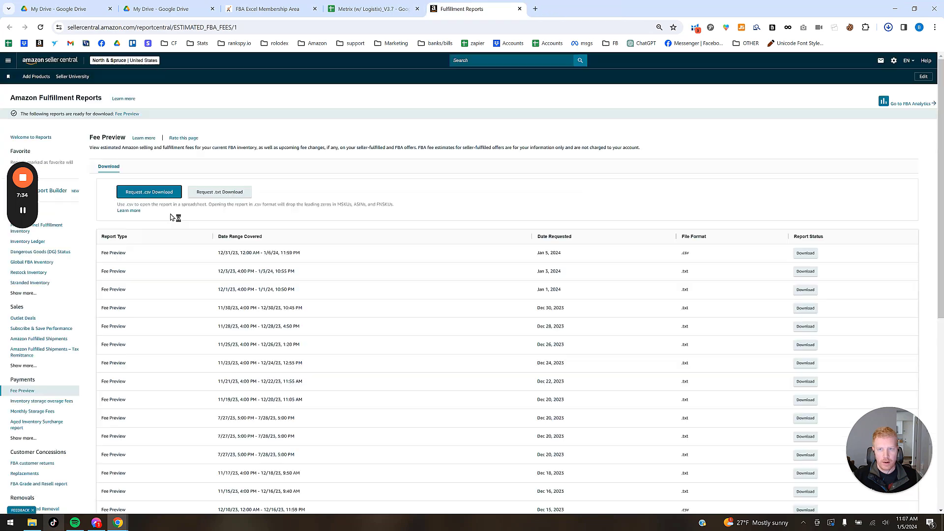
left_click(808, 254)
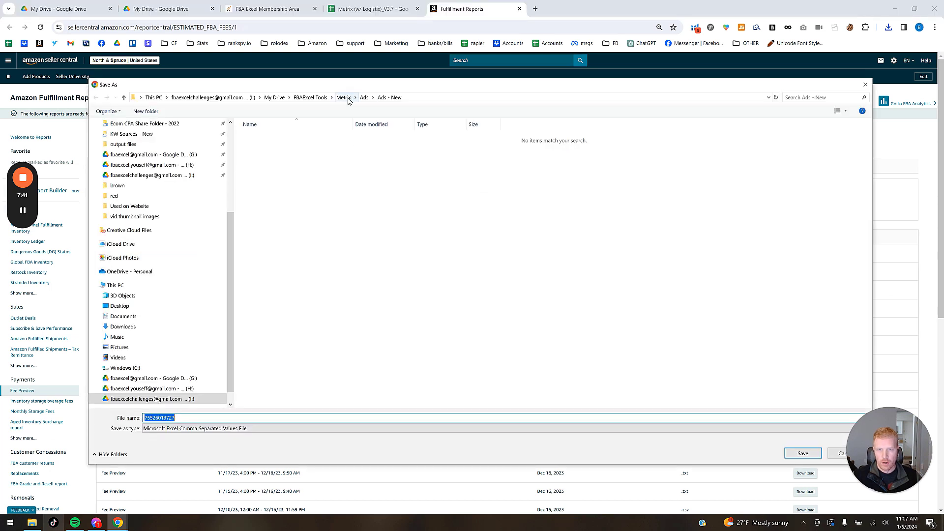
left_click(344, 98)
left_click(261, 148)
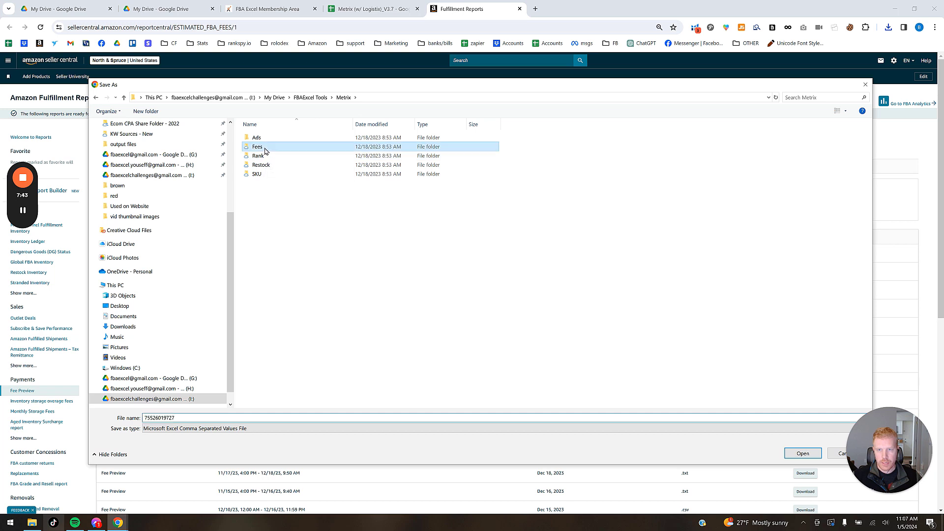
double_click(265, 149)
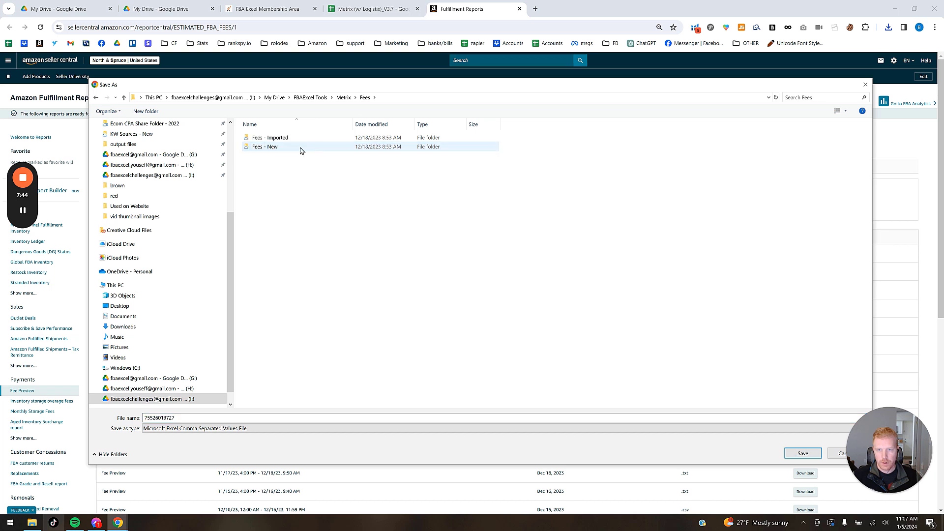
double_click(269, 148)
double_click(196, 417)
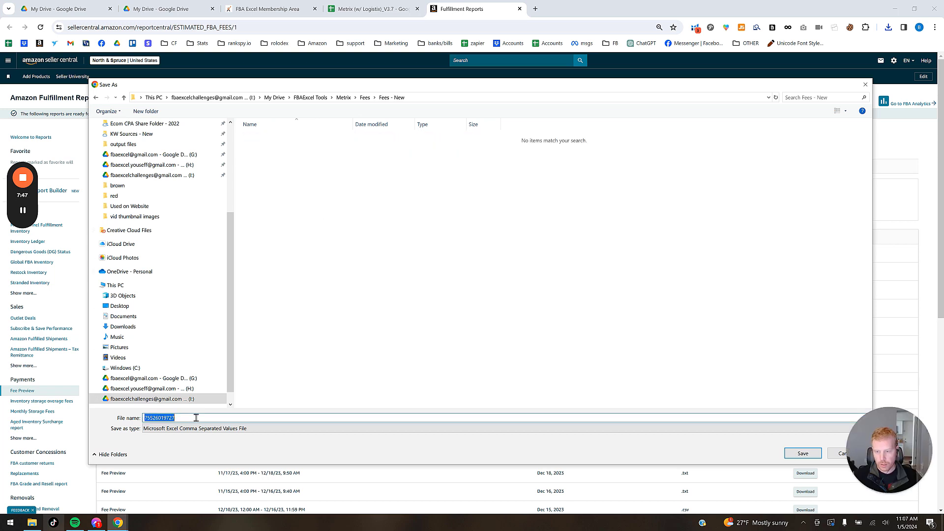
type("fee")
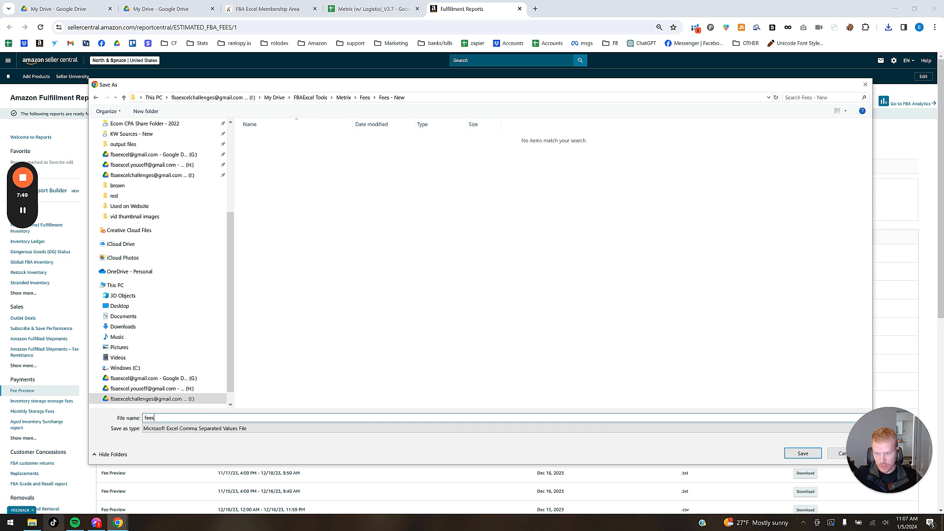
type("s")
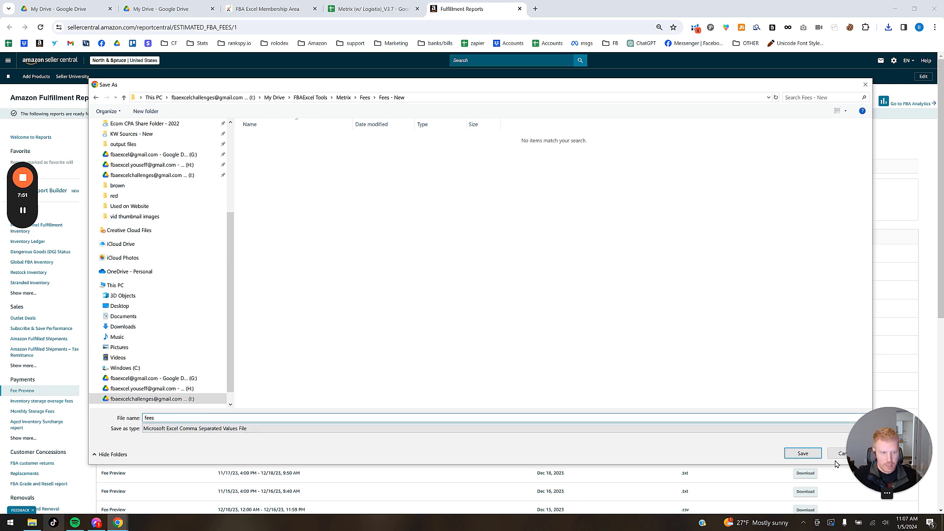
left_click(803, 453)
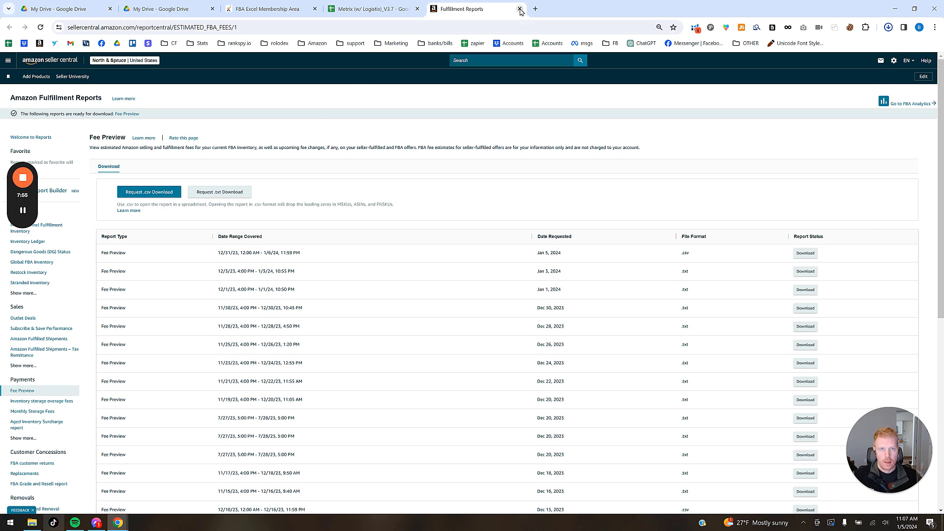
Step: Switch to the Metrix (w/ Logistix)_V3.7 spreadsheet and run Download Biz Reports to open the daily business reports for the last 14 days
left_click(393, 9)
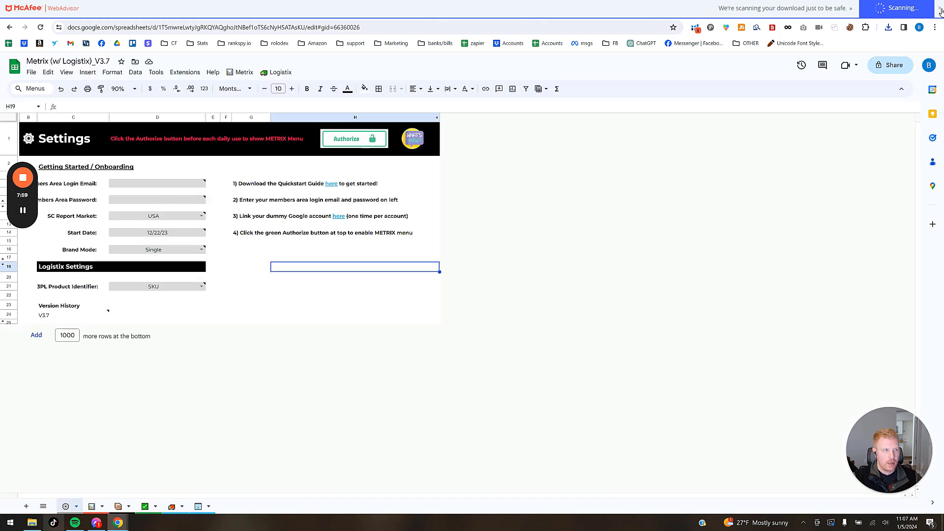
left_click(245, 73)
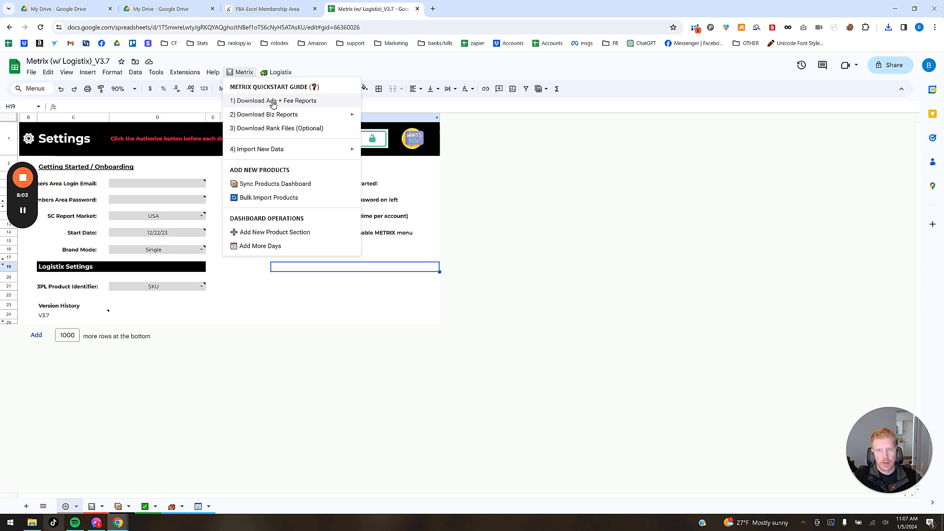
mouse_move(249, 116)
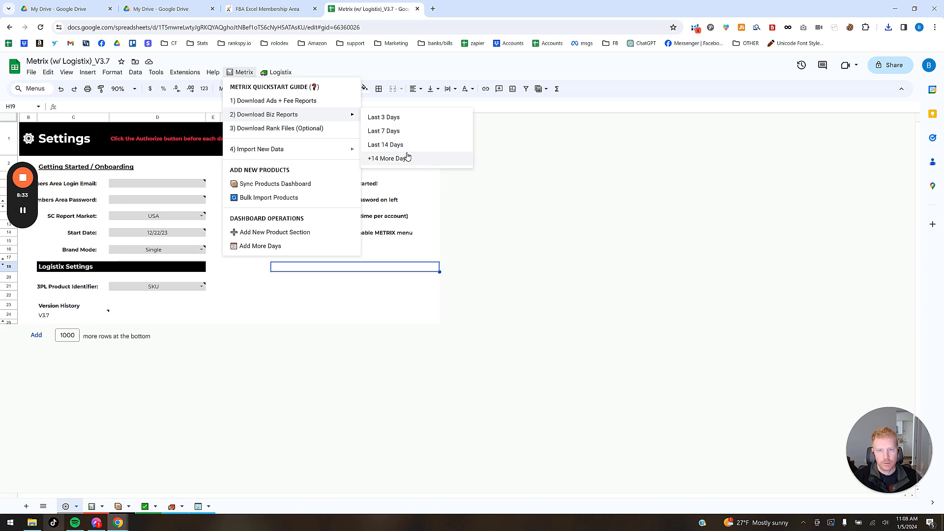
left_click(388, 131)
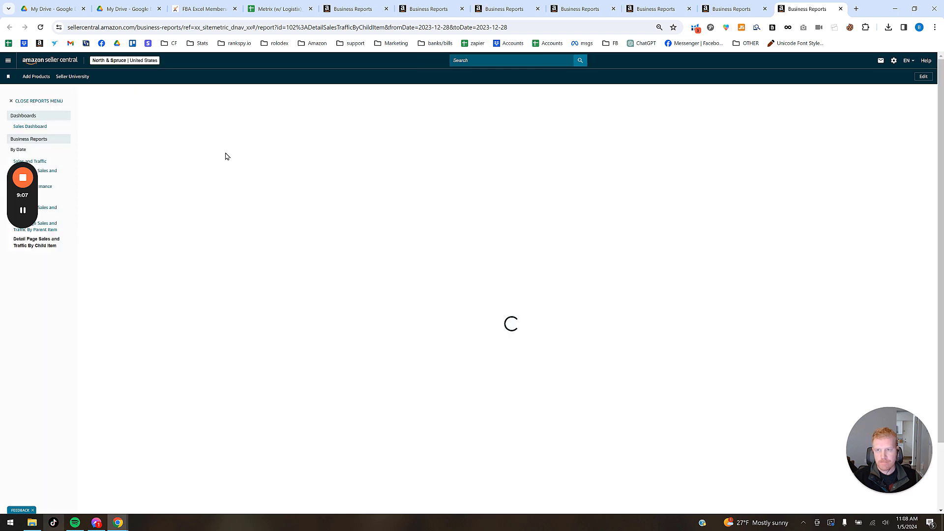
left_click(24, 215)
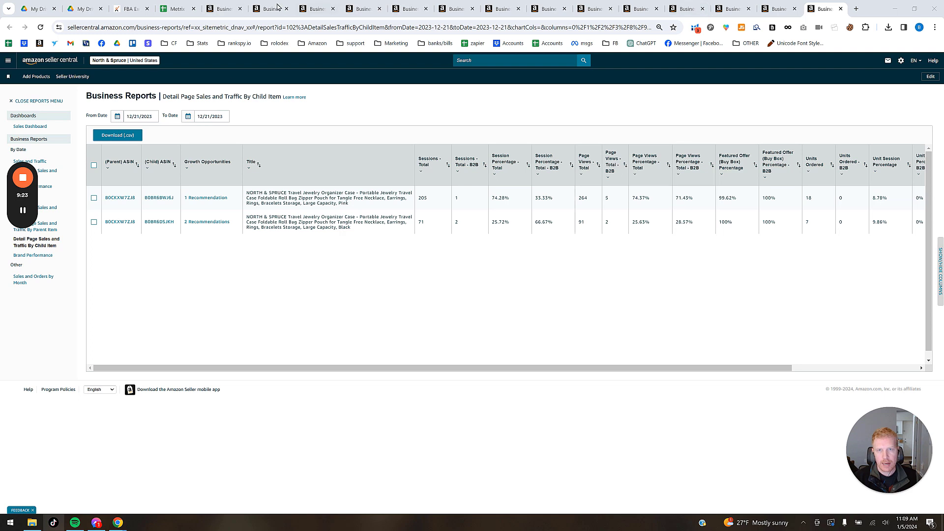
Step: Check the From and To dates of the 12/21/2023 business report, then download it as 12.21.23 into Metrix > SKU > SKU - New
left_click(140, 116)
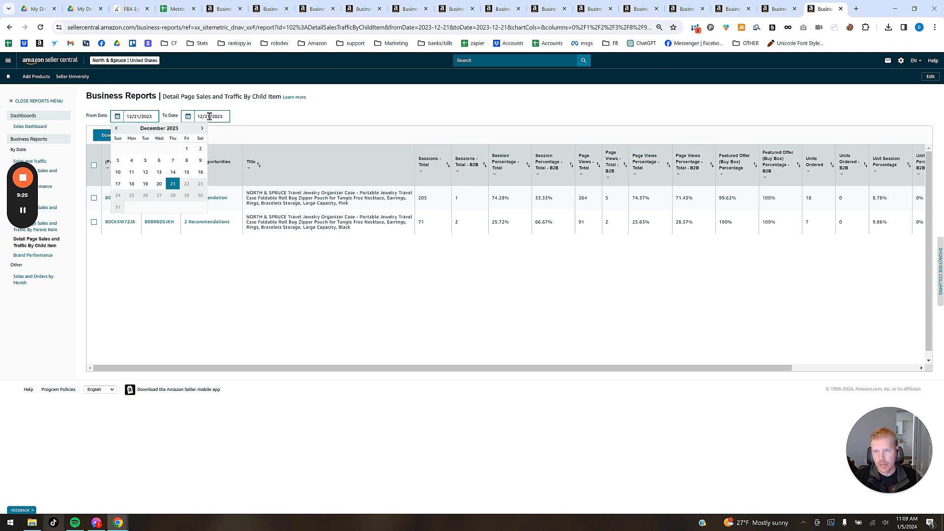
left_click(202, 116)
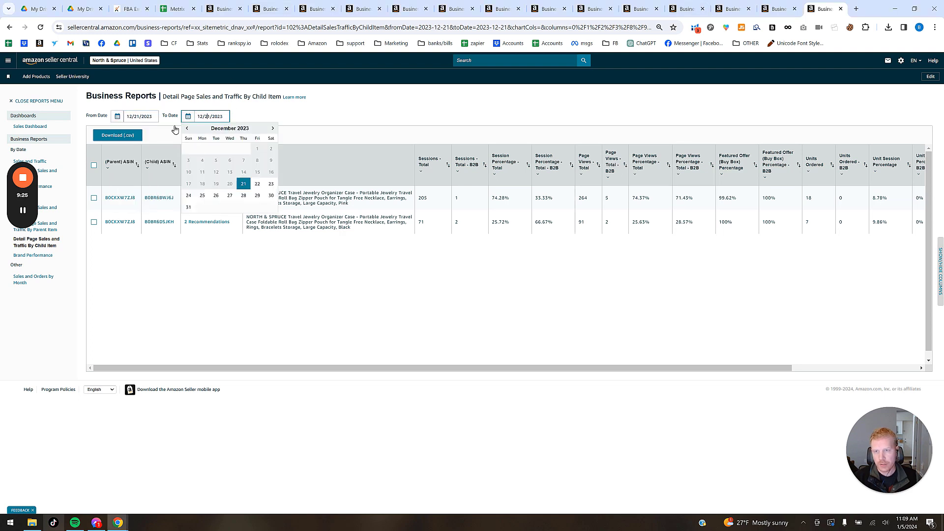
left_click(123, 137)
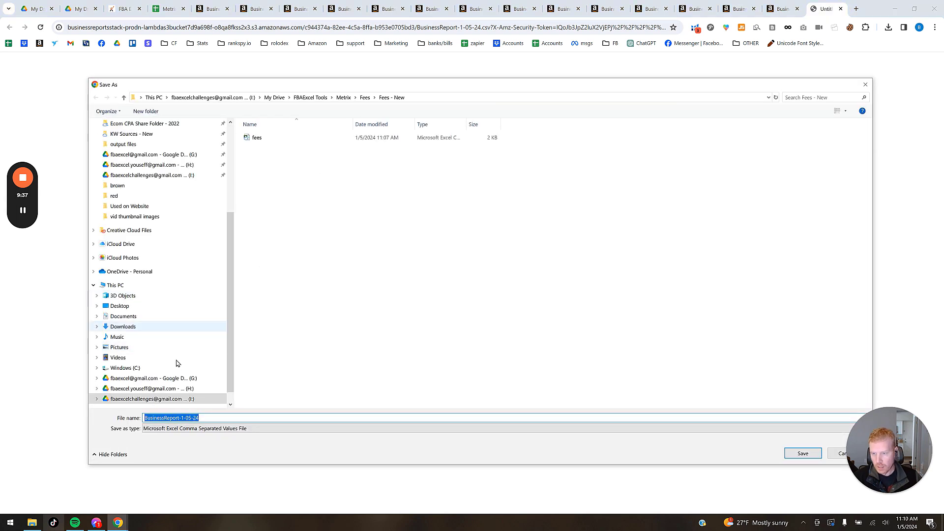
left_click(346, 100)
double_click(260, 174)
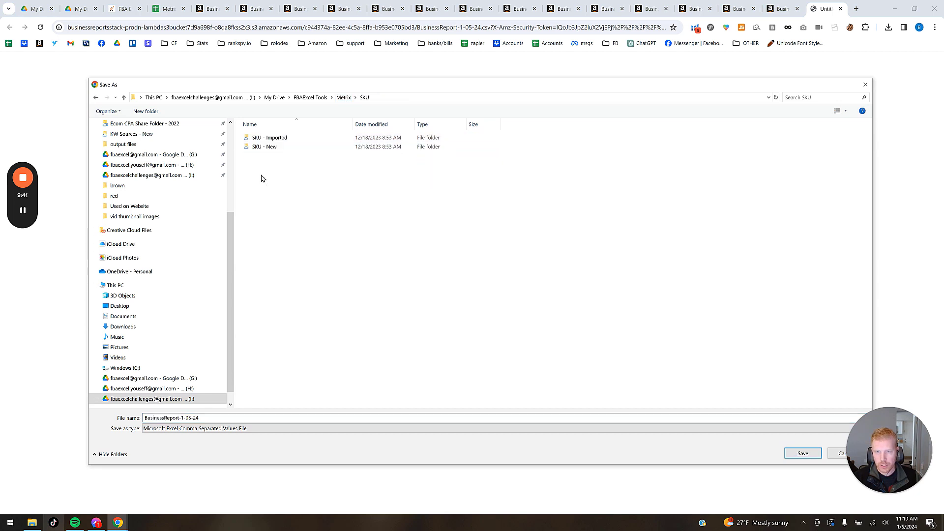
double_click(268, 146)
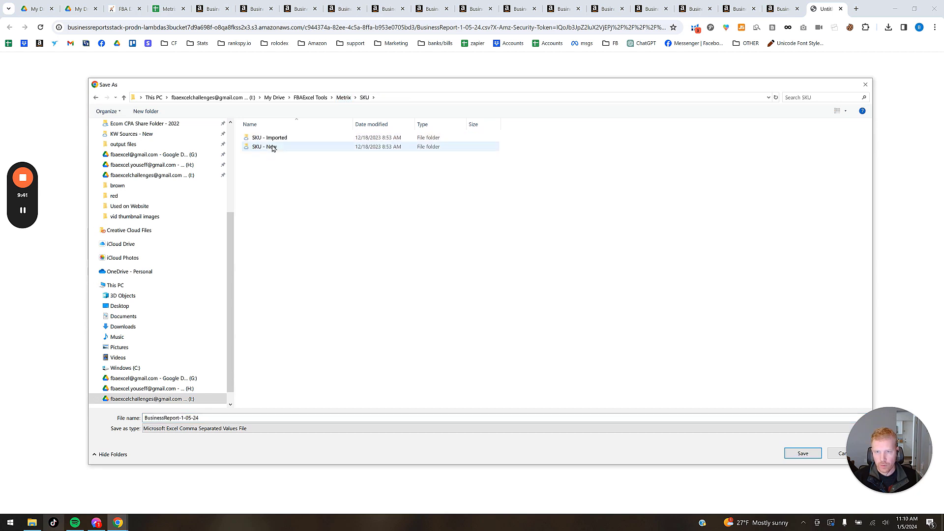
left_click(239, 417)
type("12.21.23")
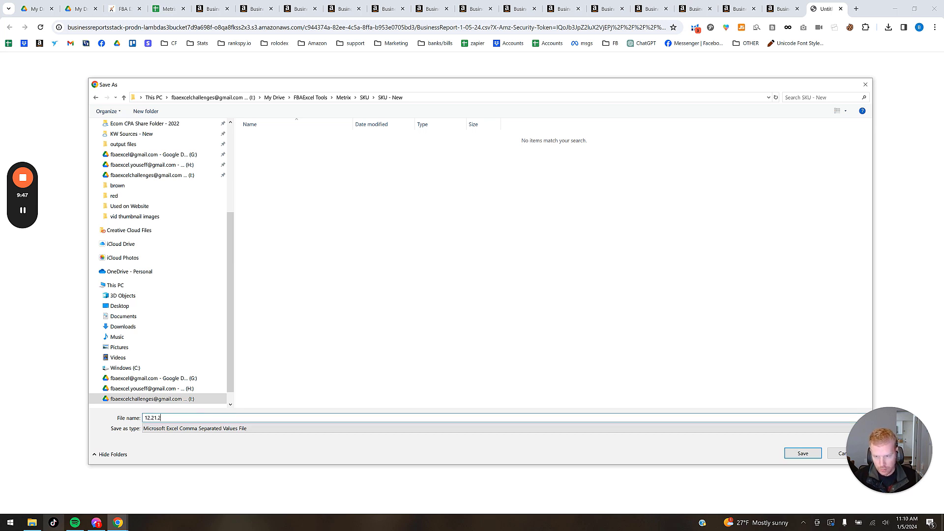
double_click(160, 419)
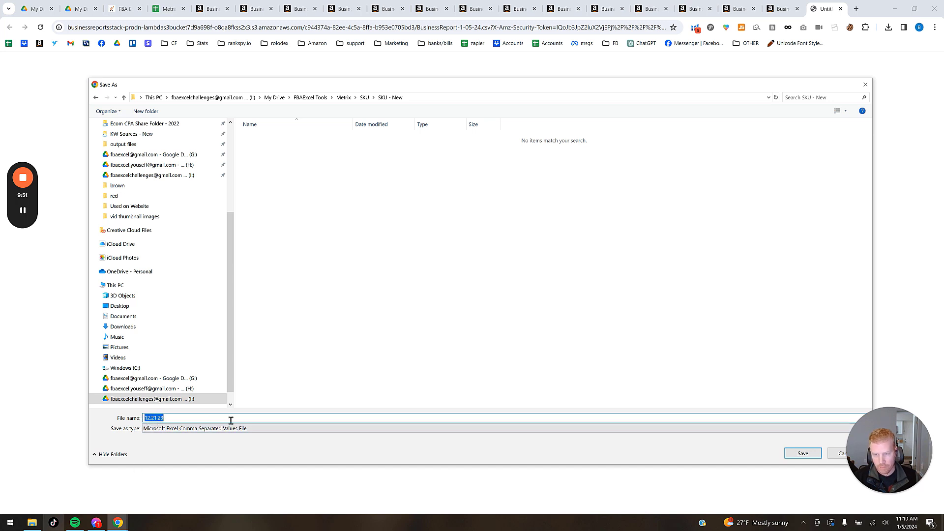
left_click(800, 457)
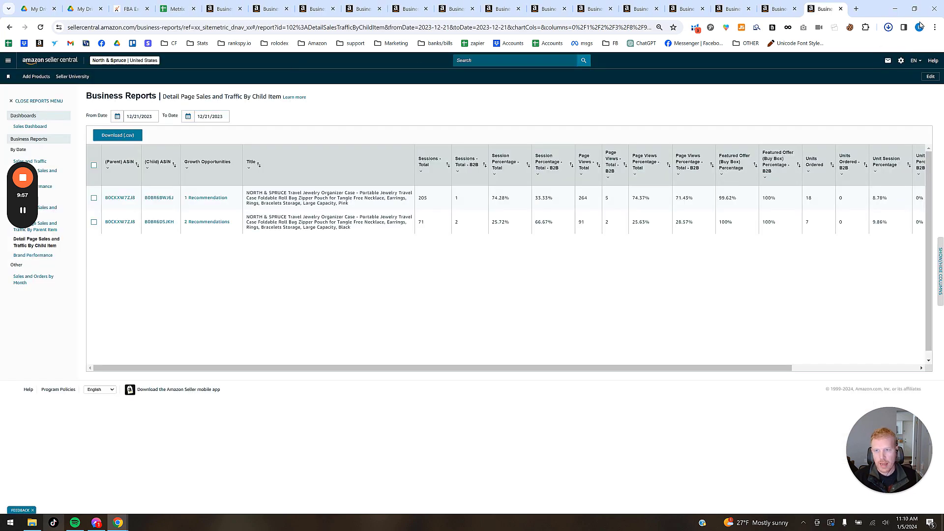
Step: Close the 12/21/2023 report, download the 12/22/2023 business report and save it as 12.22.23 in the SKU - New folder
left_click(841, 9)
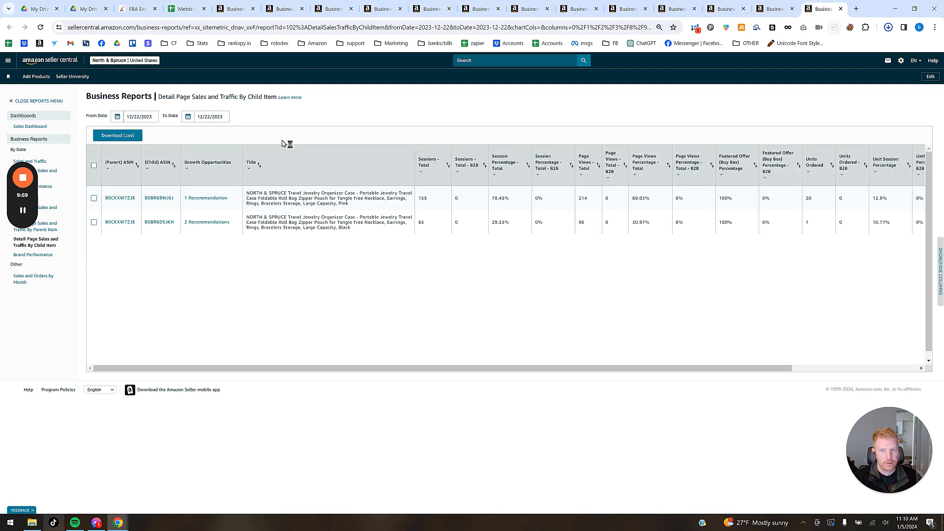
left_click(131, 137)
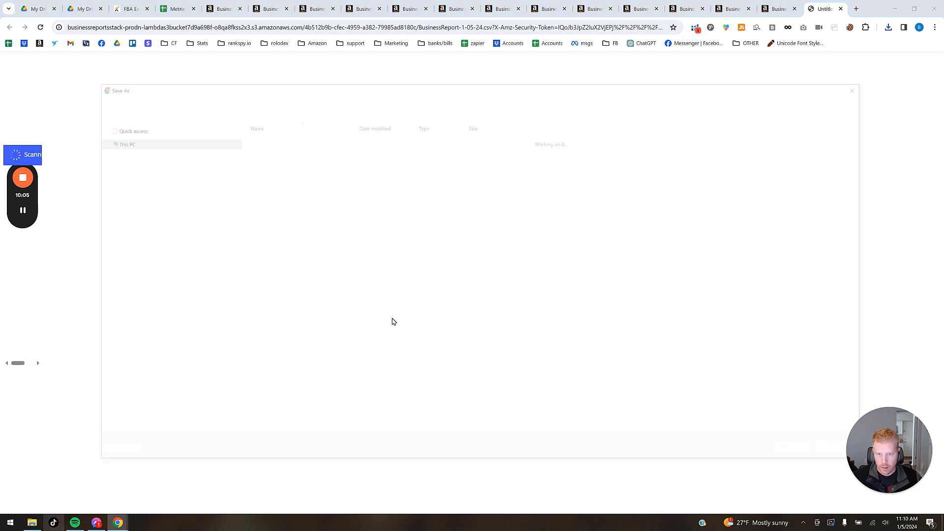
left_click(264, 138)
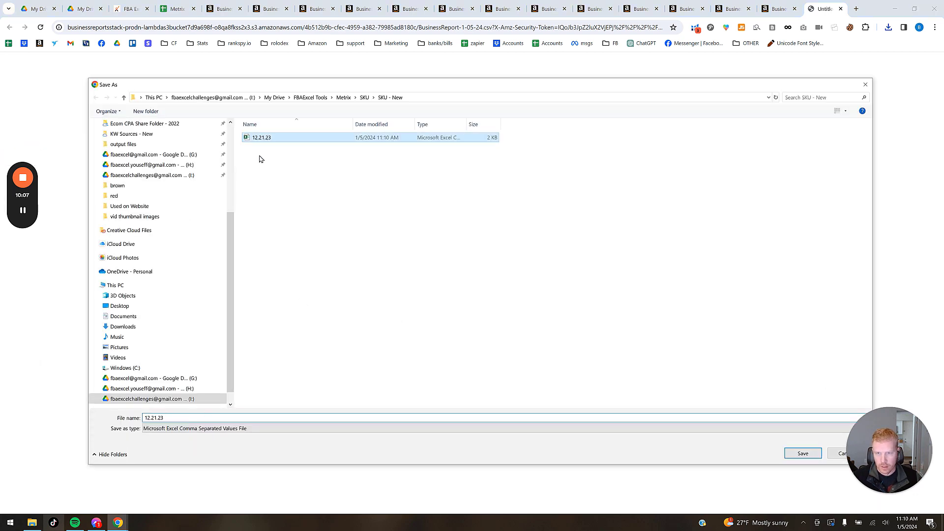
double_click(157, 419)
left_click(156, 419)
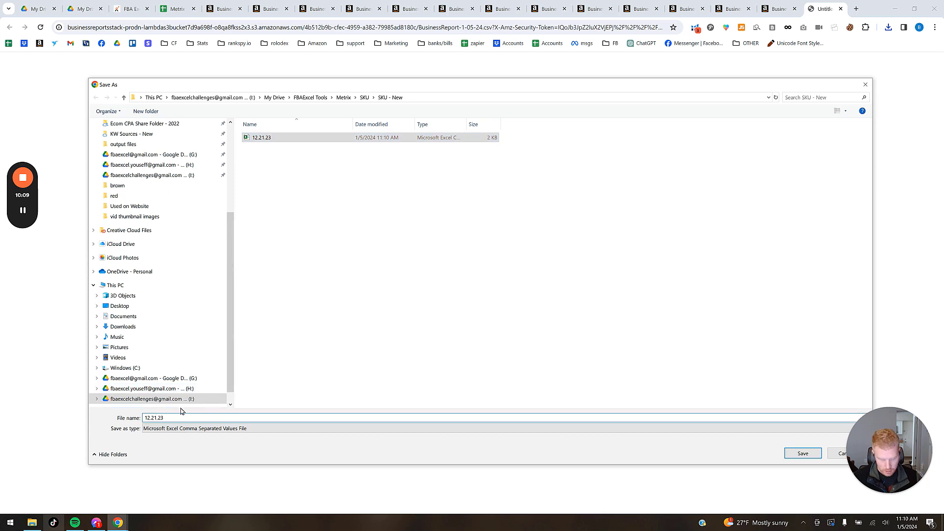
key("BackSpace")
type("2")
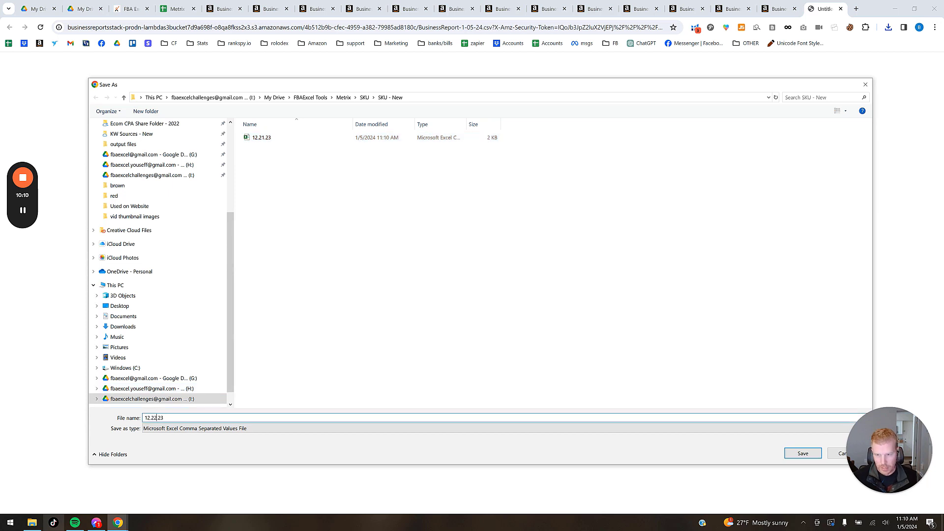
left_click(802, 452)
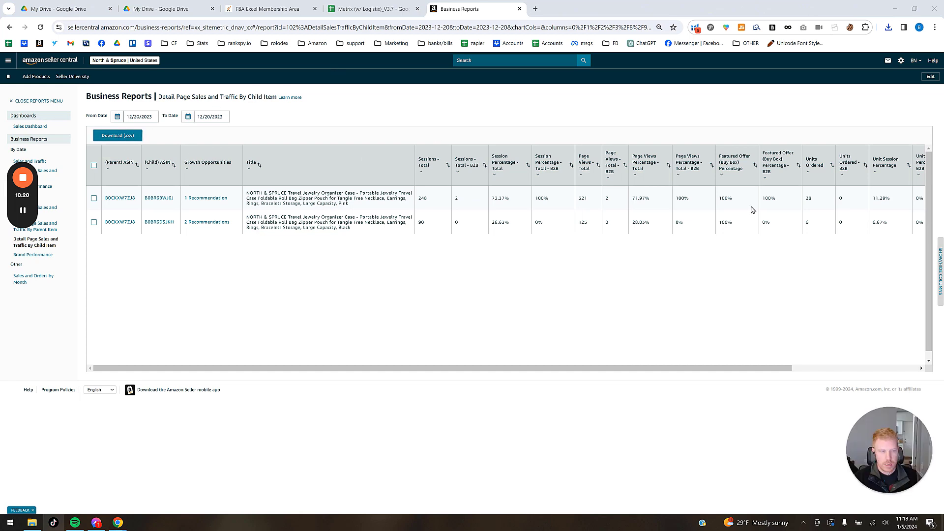
Step: Show the column options of the 12/20/2023 business report and examine which fields are included in the download
left_click(940, 270)
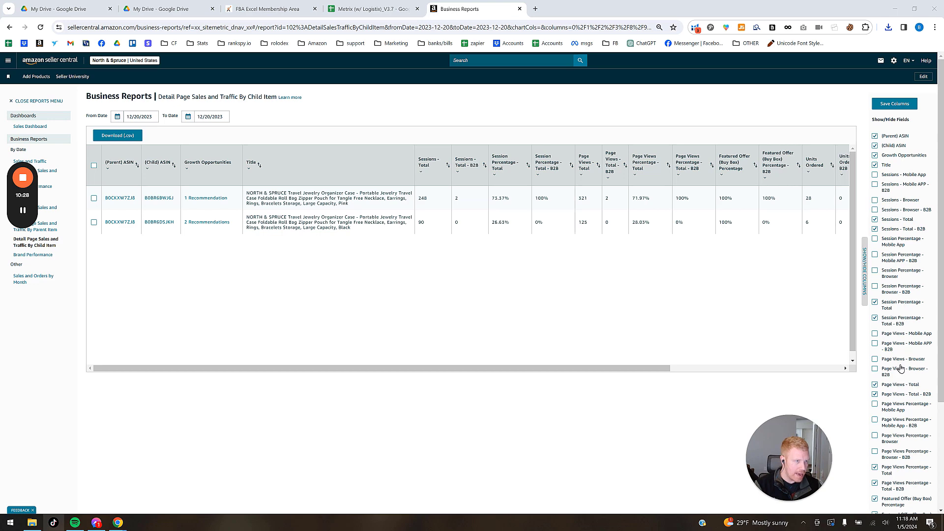
scroll(900, 380, "down", 2)
scroll(901, 414, "down", 1)
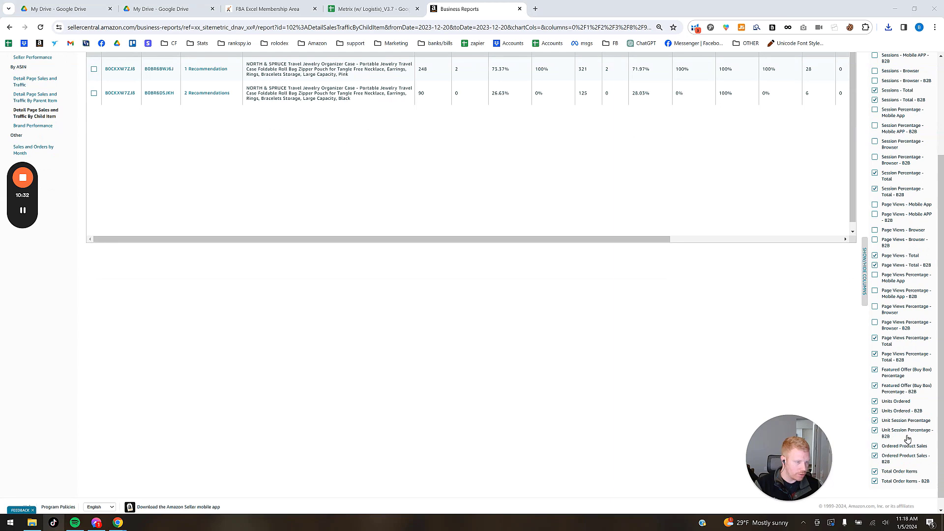
scroll(901, 362, "up", 2)
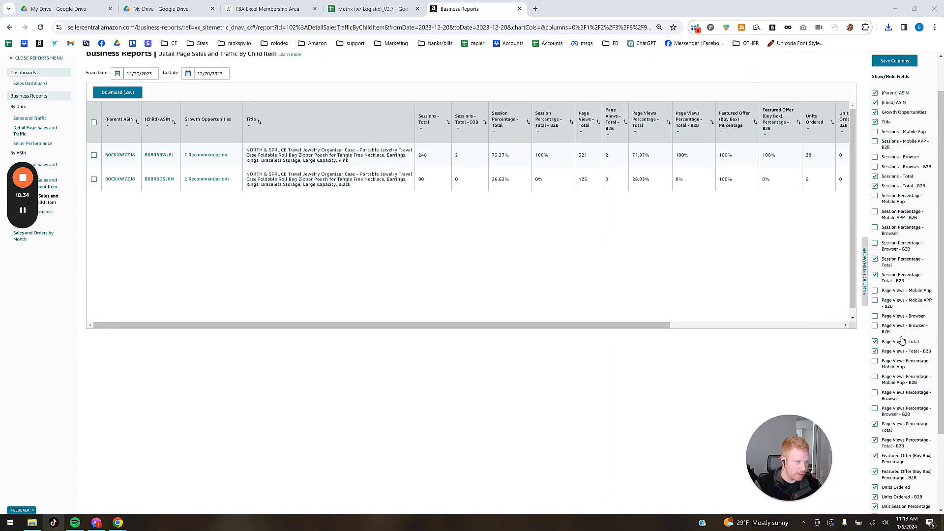
scroll(903, 339, "up", 1)
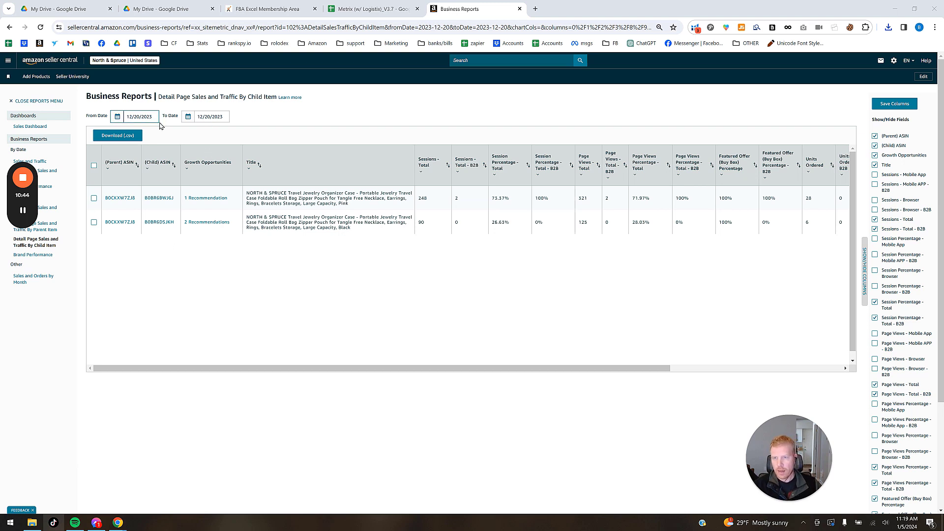
left_click(124, 137)
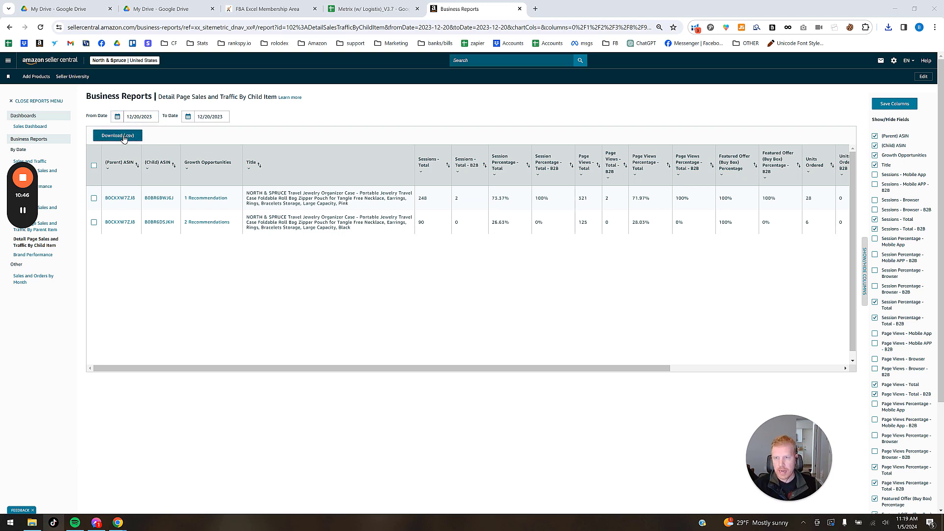
Step: Switch to Google Drive and open the FBAExcel Tools > Metrix > SKU > SKU - New folder
left_click(189, 20)
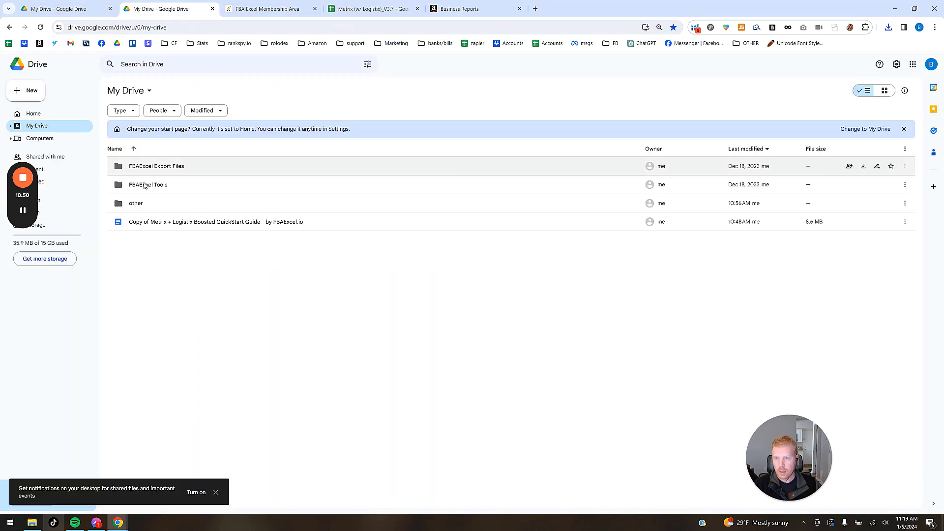
double_click(249, 189)
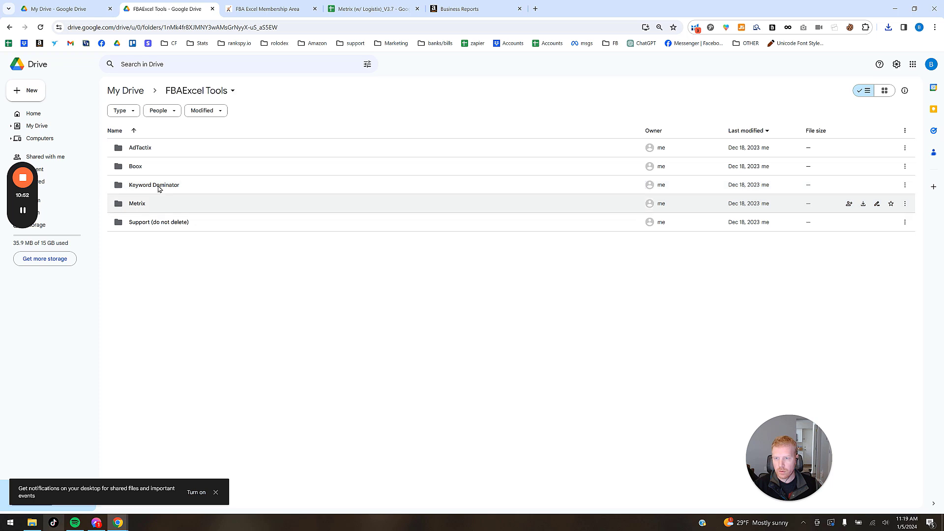
double_click(154, 206)
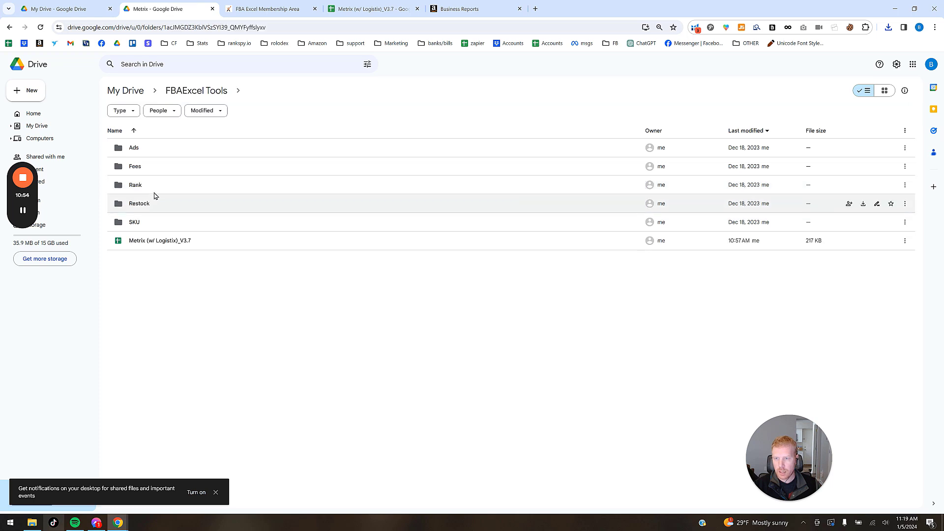
double_click(317, 226)
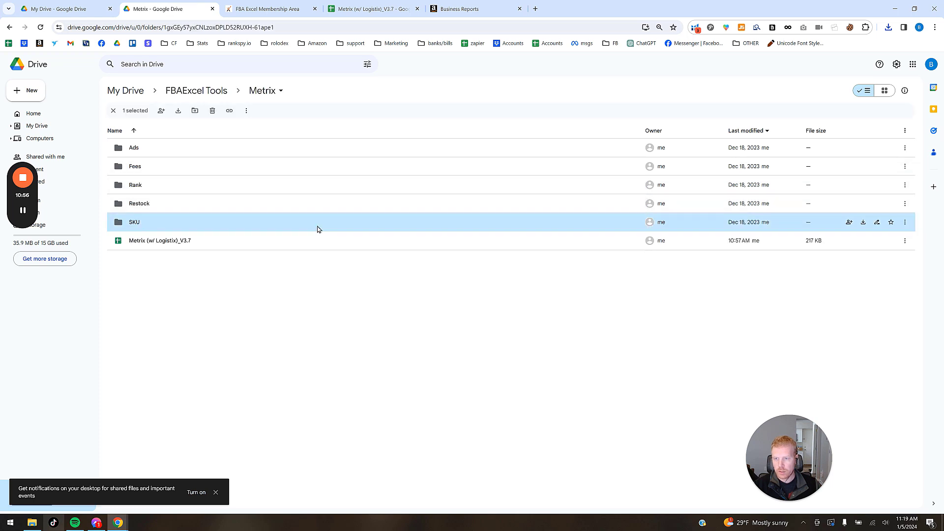
double_click(205, 167)
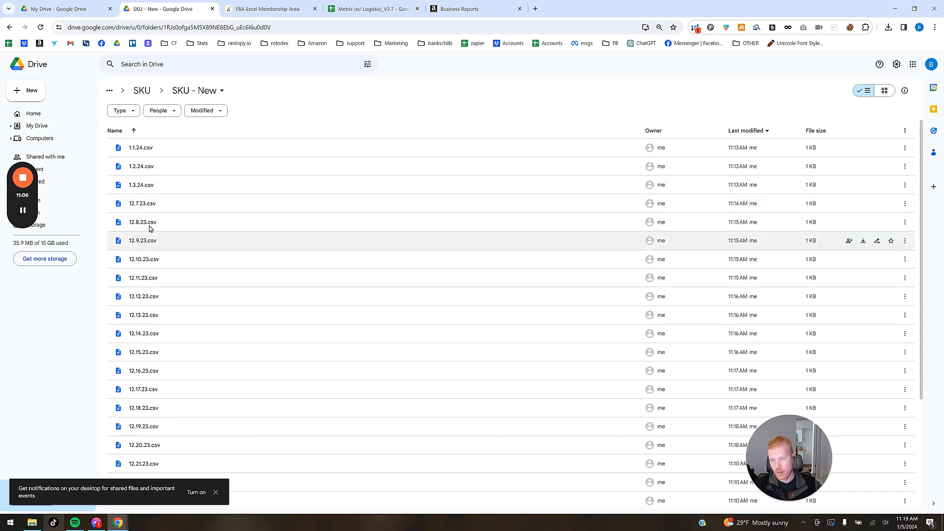
Step: Review the names and dates of the daily report CSV files in SKU - New and dismiss the desktop notification prompt
scroll(169, 196, "down", 3)
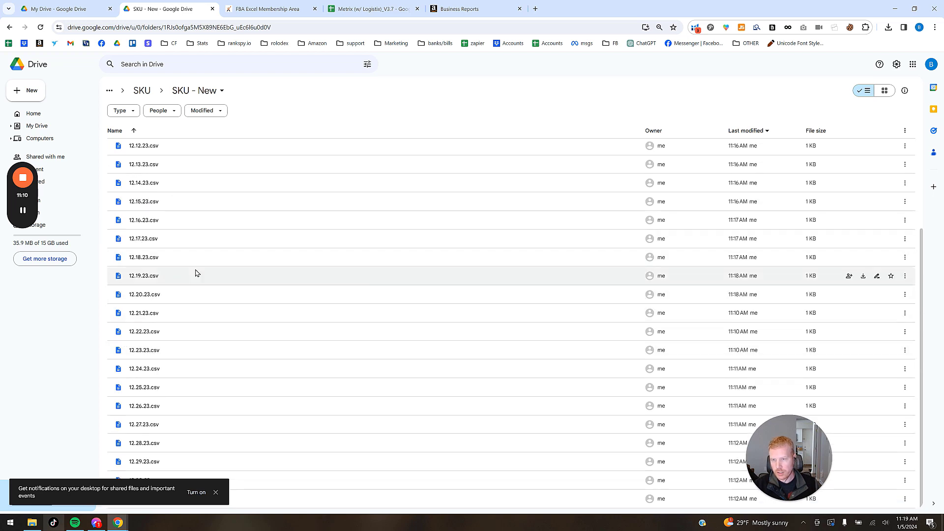
scroll(196, 272, "up", 3)
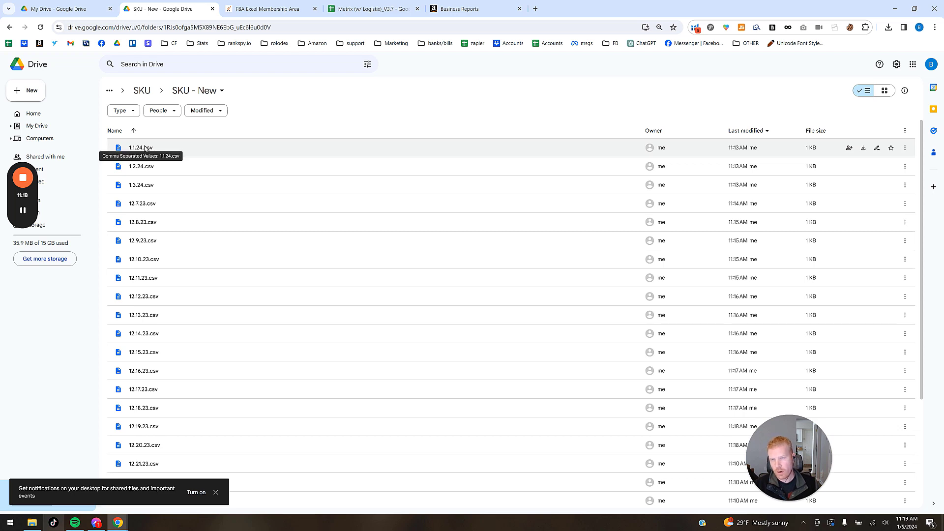
scroll(186, 282, "down", 3)
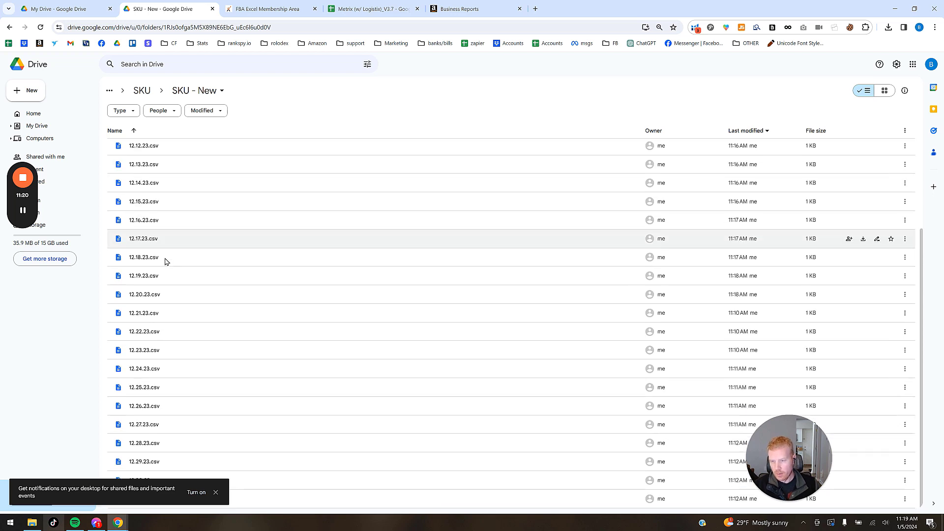
left_click(215, 492)
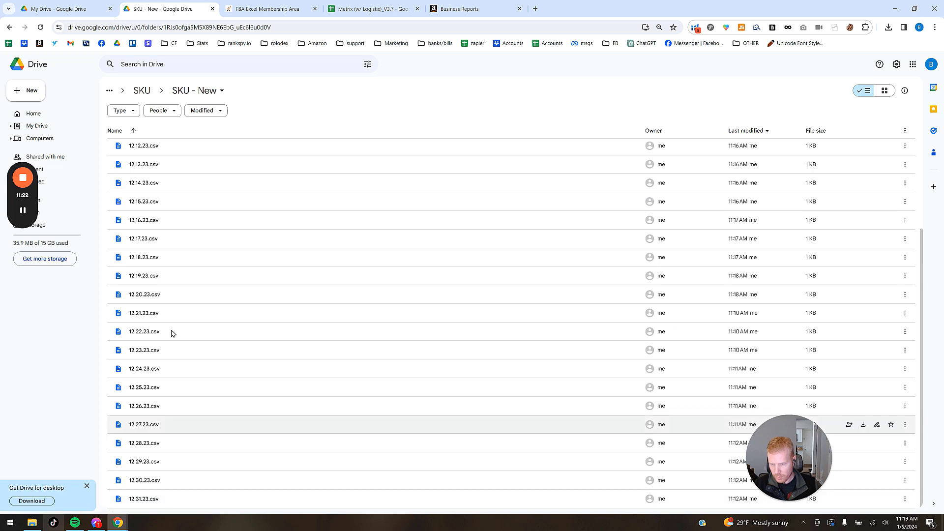
scroll(200, 288, "up", 3)
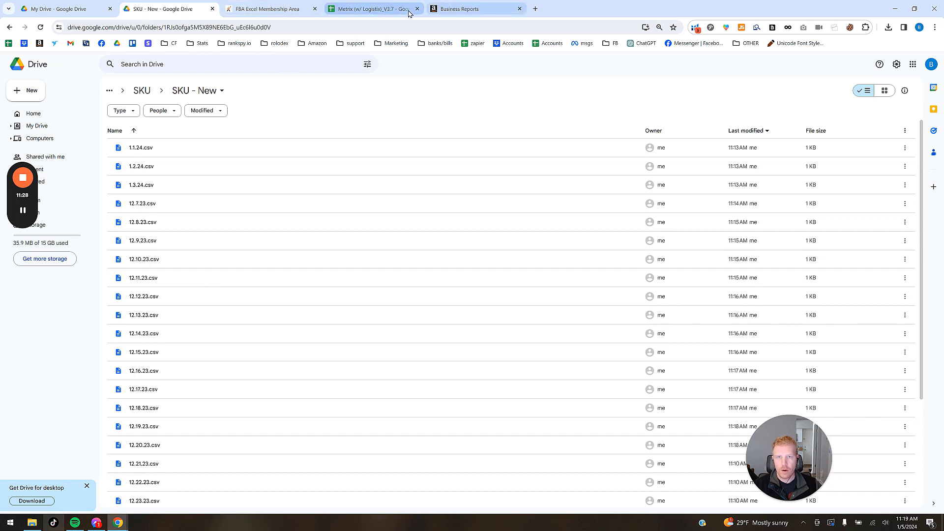
Step: Switch to the Metrix (w/ Logistix)_V3.7 spreadsheet and review the Metrix commands for downloading reports and importing new data
left_click(350, 10)
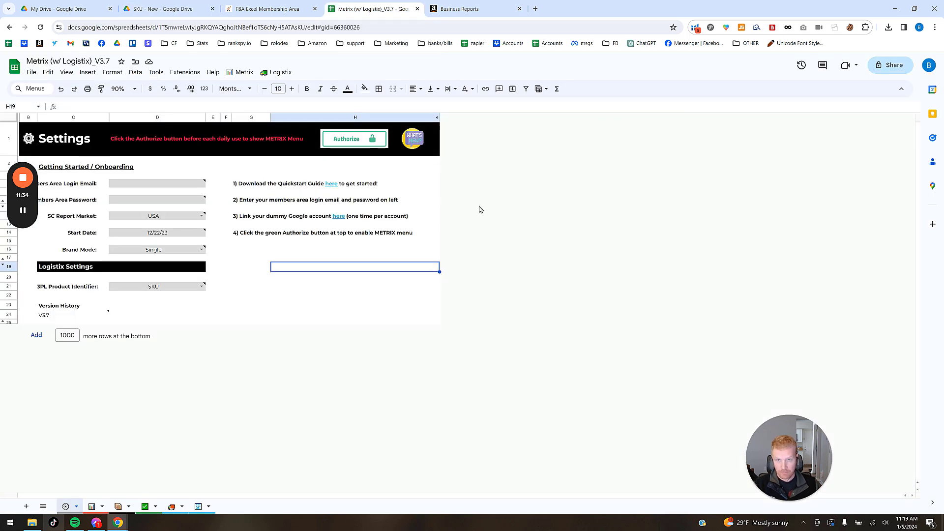
left_click_drag(812, 455, 883, 446)
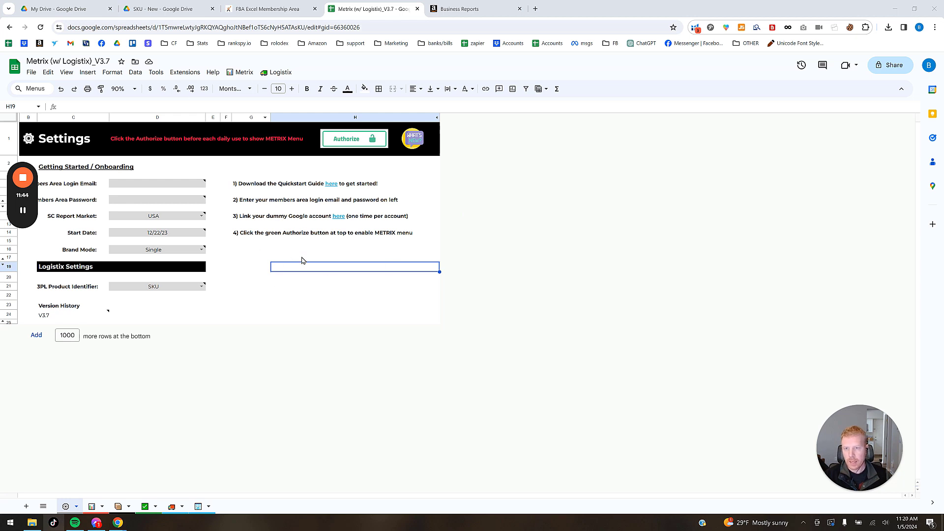
left_click(242, 72)
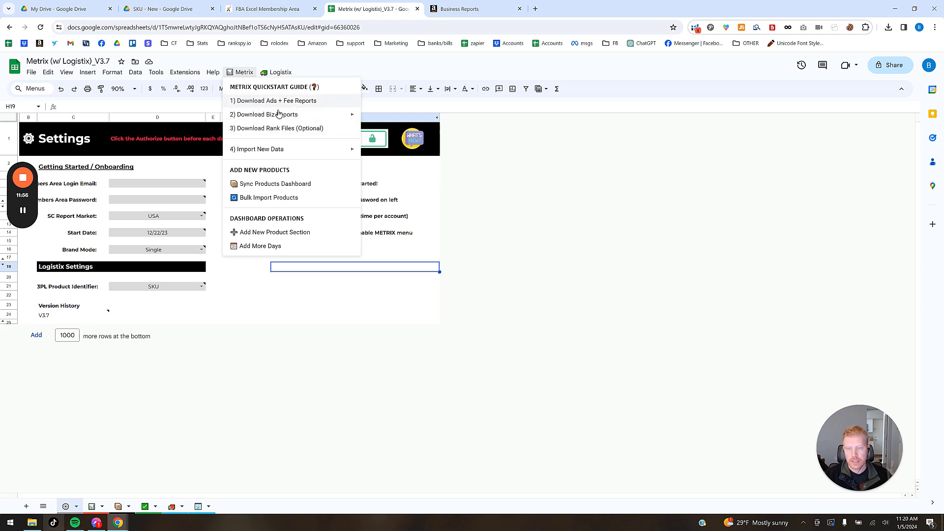
mouse_move(312, 117)
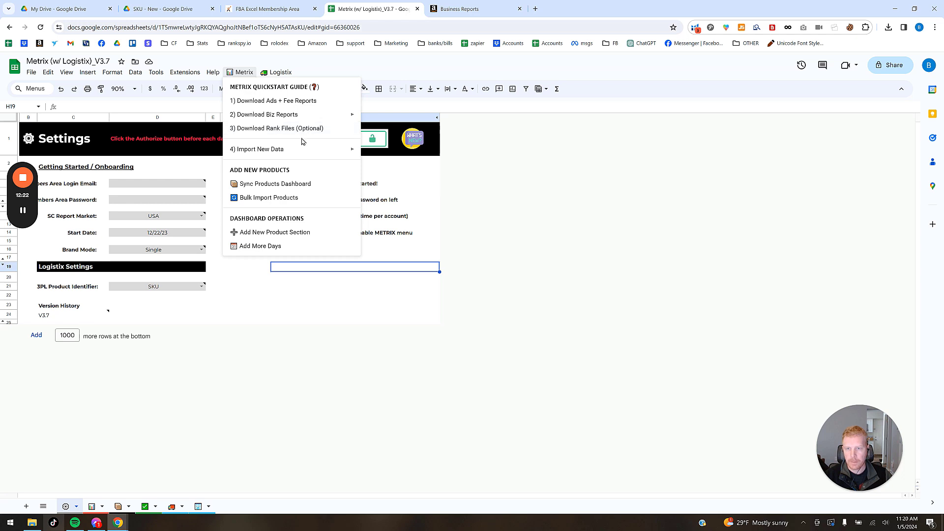
mouse_move(273, 154)
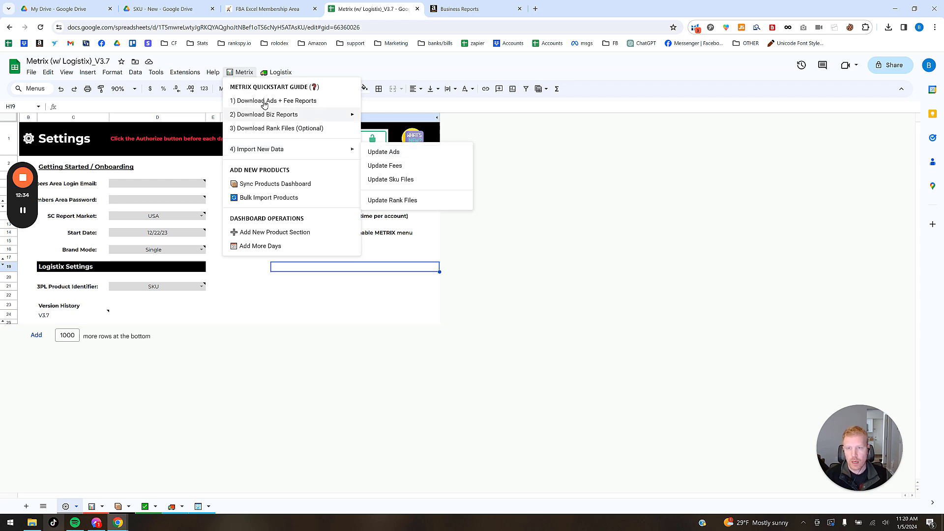
mouse_move(267, 117)
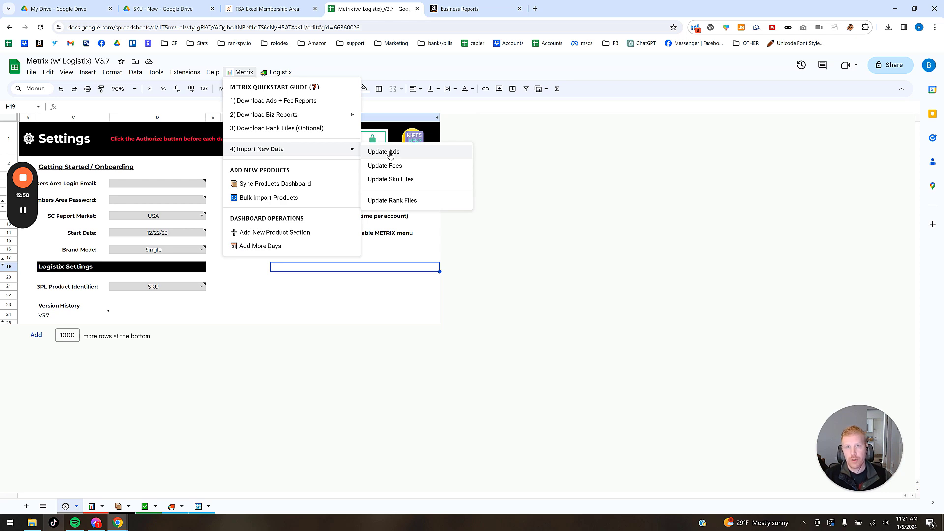
Step: Check the imported and new subfolders of the SKU folder in Google Drive, then return to the Metrix spreadsheet
left_click(163, 8)
left_click(143, 91)
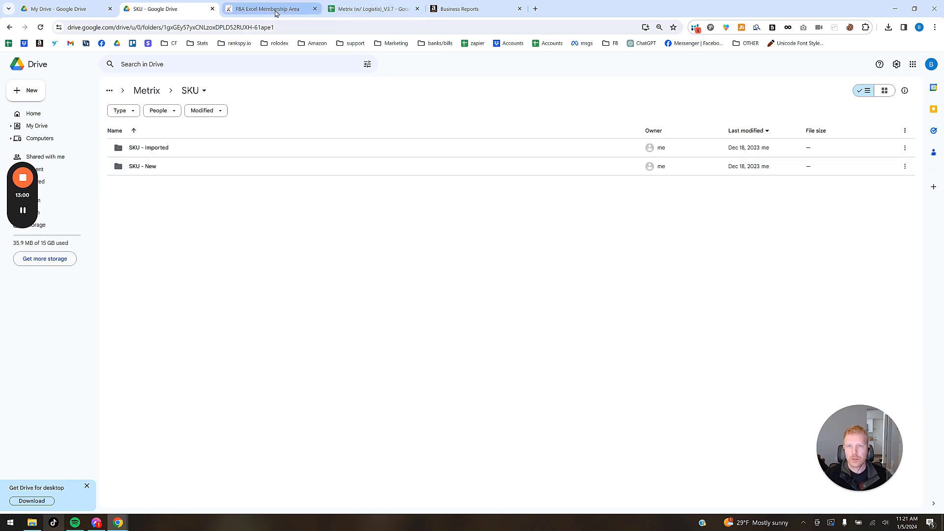
left_click(364, 10)
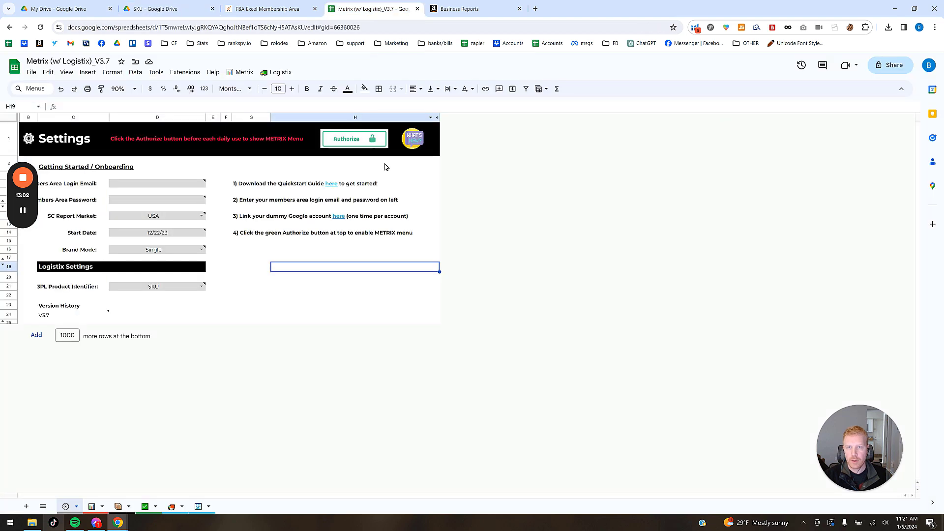
Step: Run the Update Ads import from the Metrix commands and confirm importing the files saved in the Ads - New folder
left_click(244, 72)
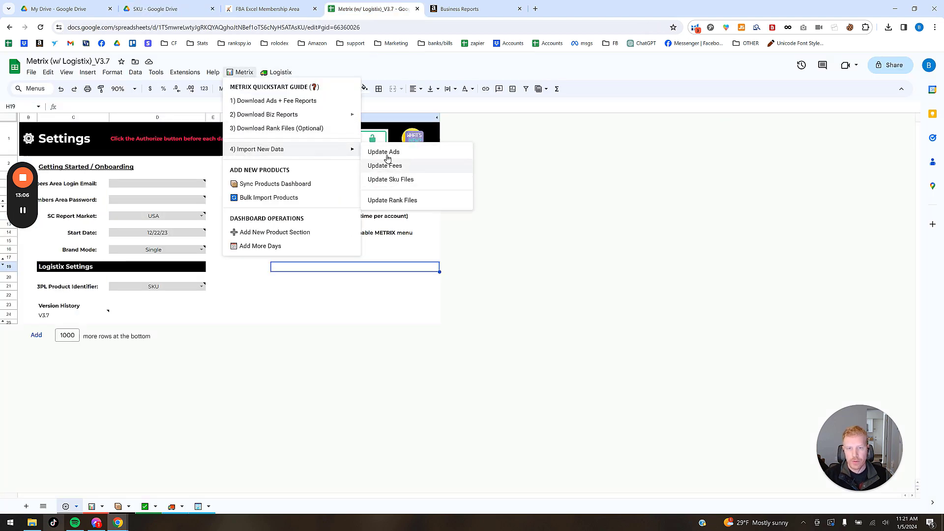
left_click(381, 152)
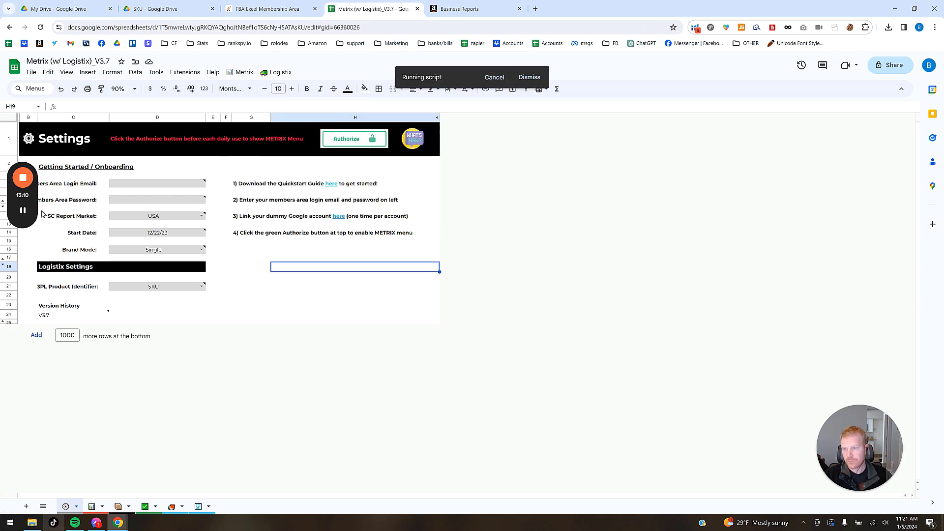
mouse_move(24, 211)
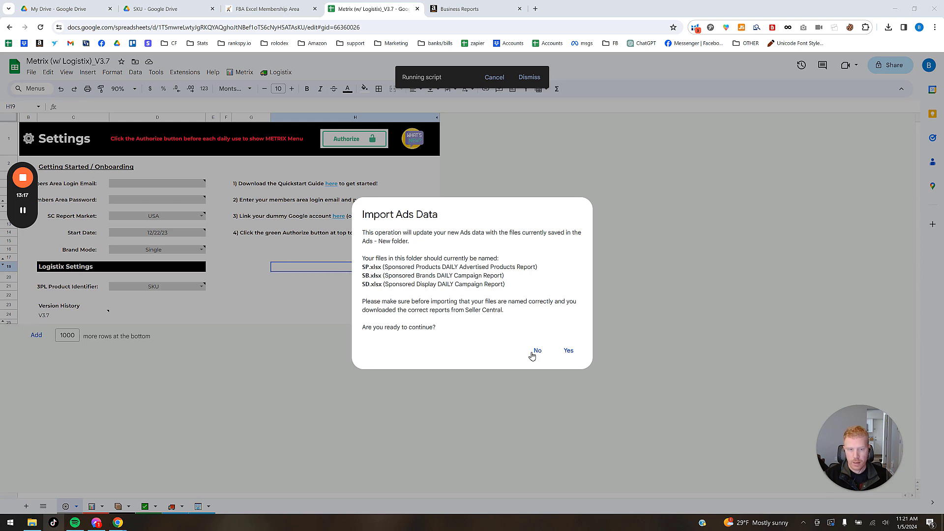
left_click(571, 351)
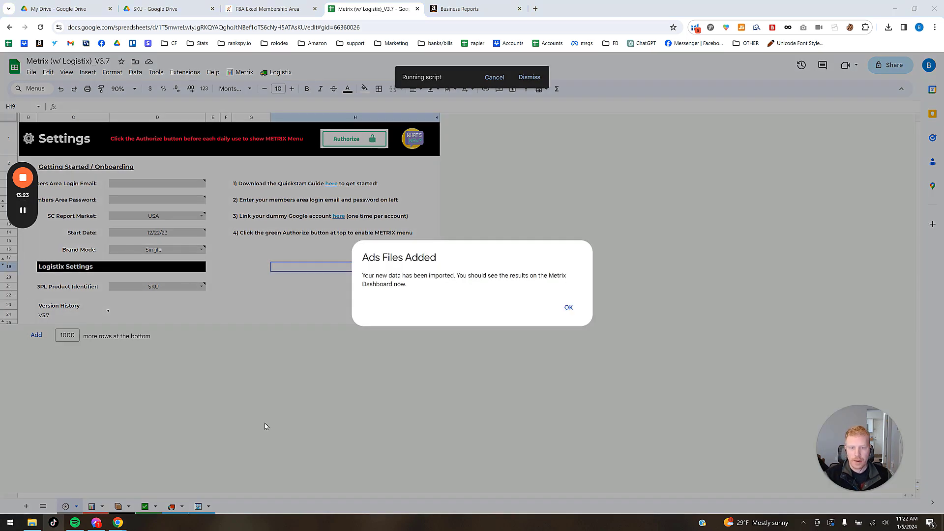
left_click(571, 307)
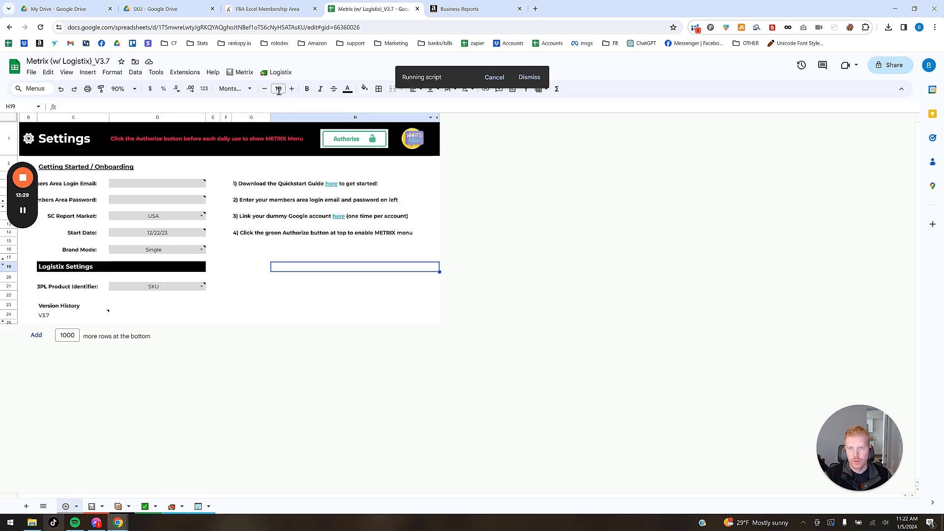
Step: Run the Update Fees import and confirm adding the fee preview data saved in the Fees - New folder
left_click(244, 72)
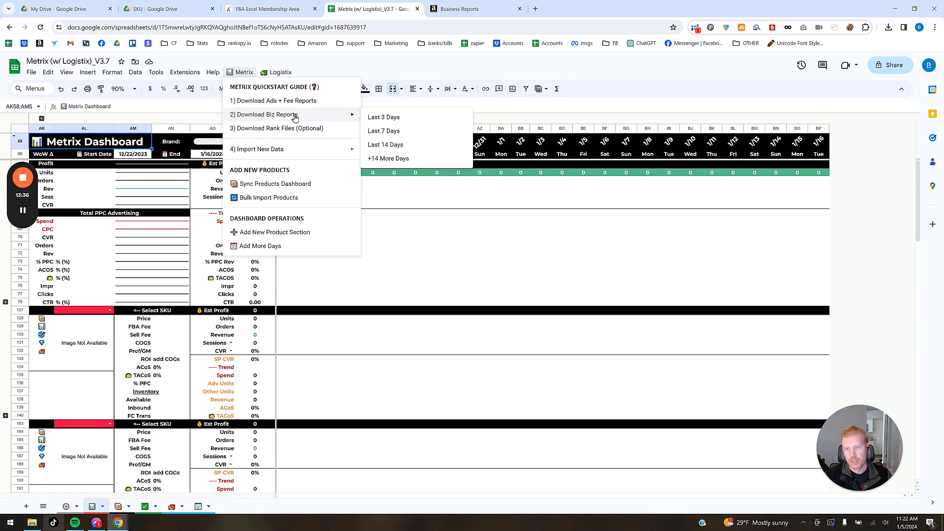
mouse_move(279, 153)
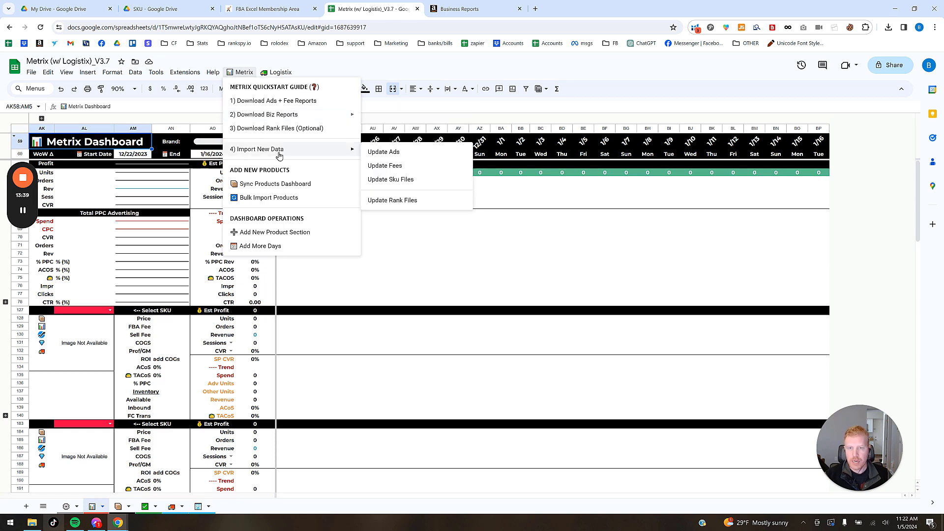
left_click(386, 168)
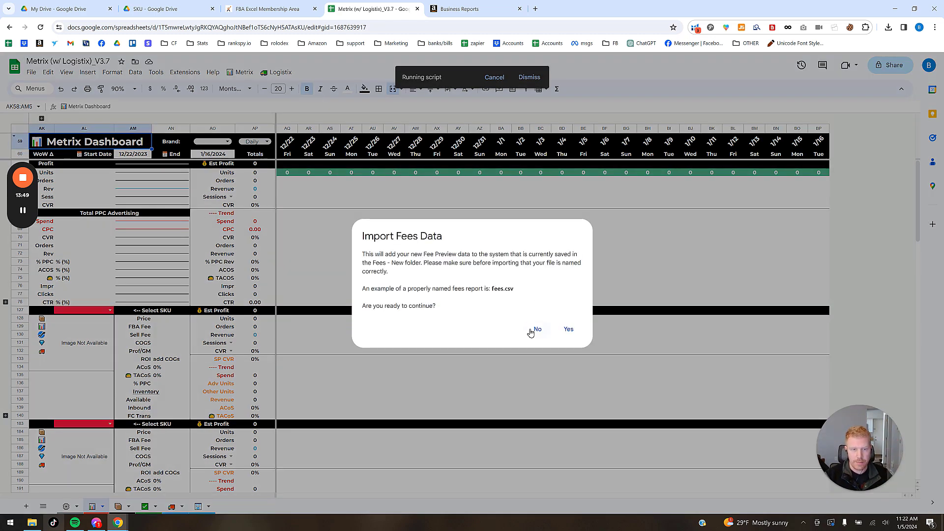
left_click(568, 329)
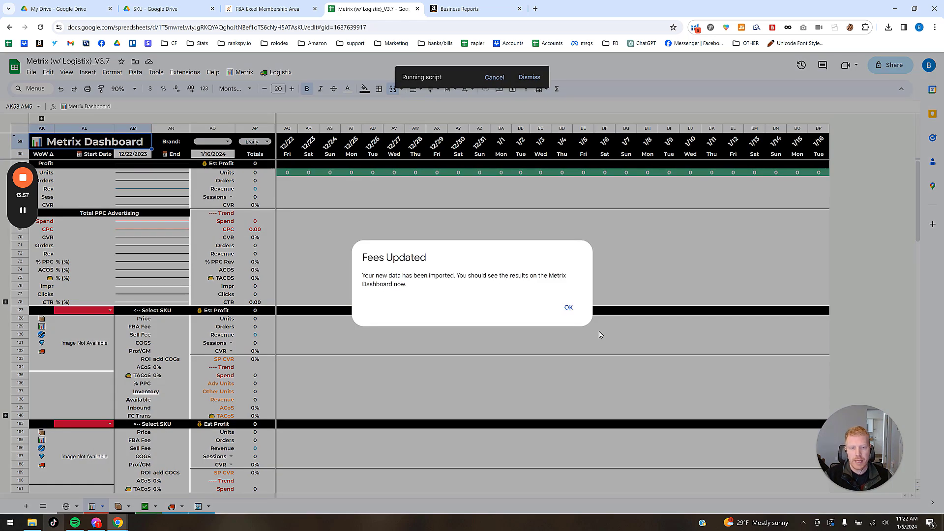
left_click(570, 308)
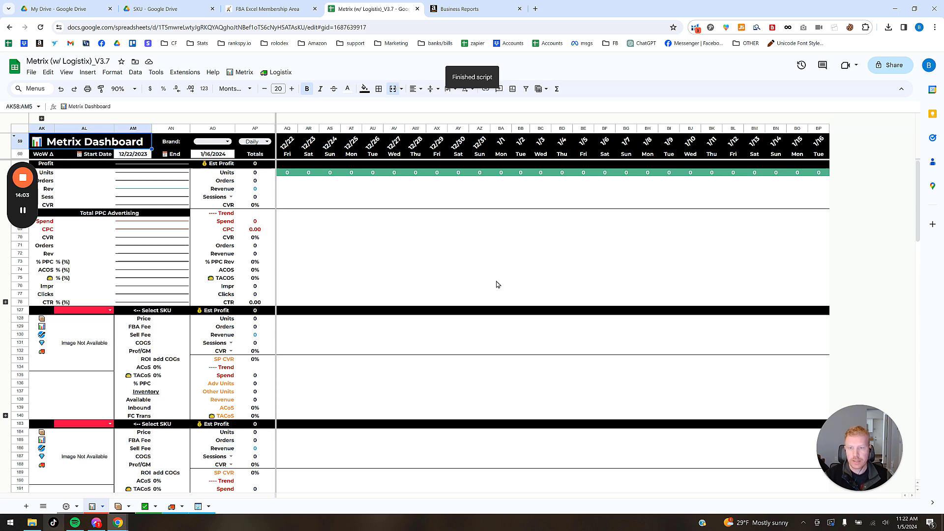
Step: Run the Update Sku Files import and confirm adding the daily reports saved in the SKU - New folder
left_click(245, 73)
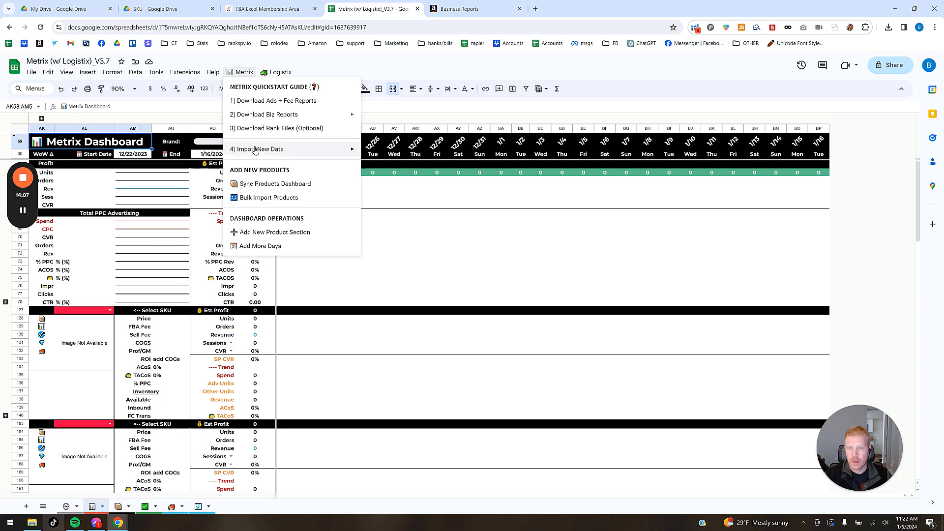
mouse_move(255, 149)
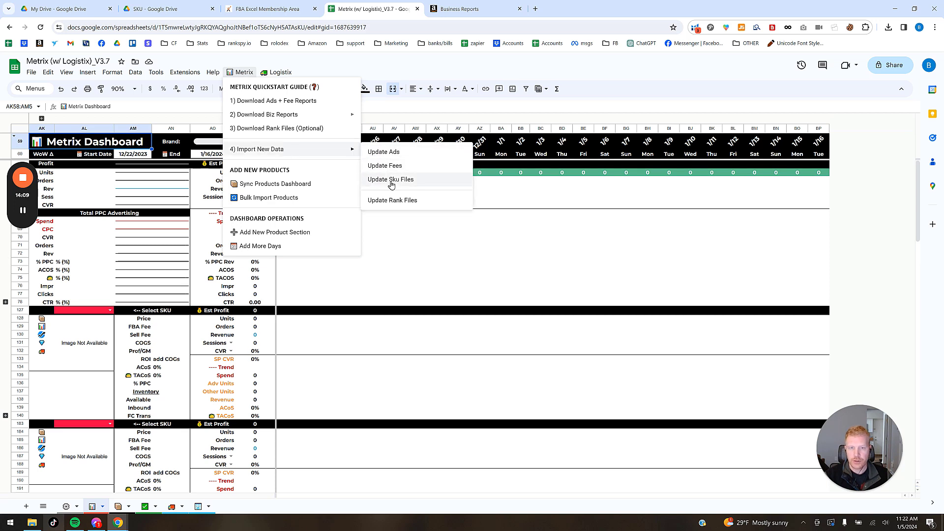
left_click(391, 180)
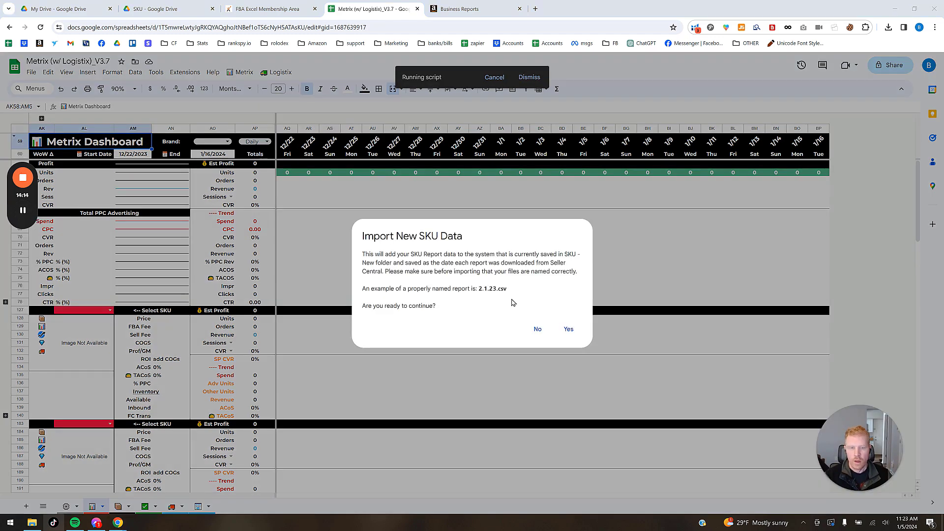
left_click(569, 330)
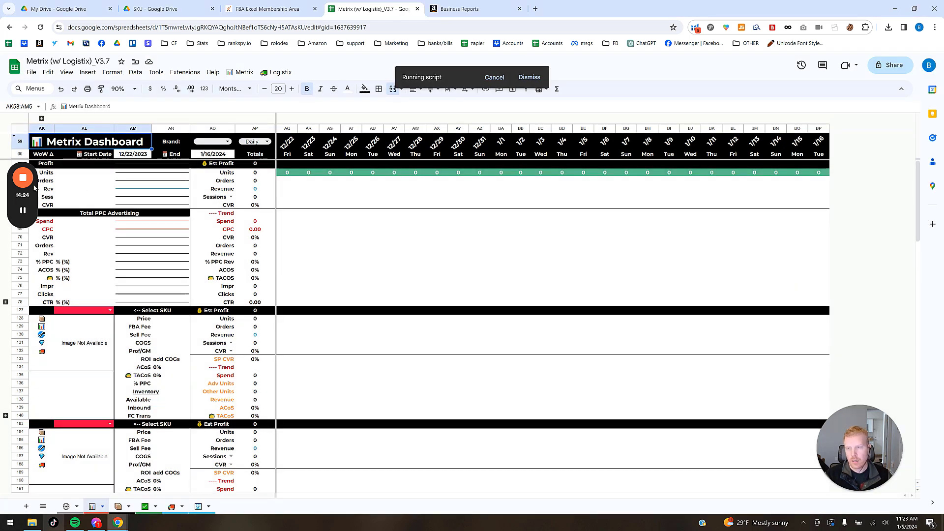
mouse_move(24, 215)
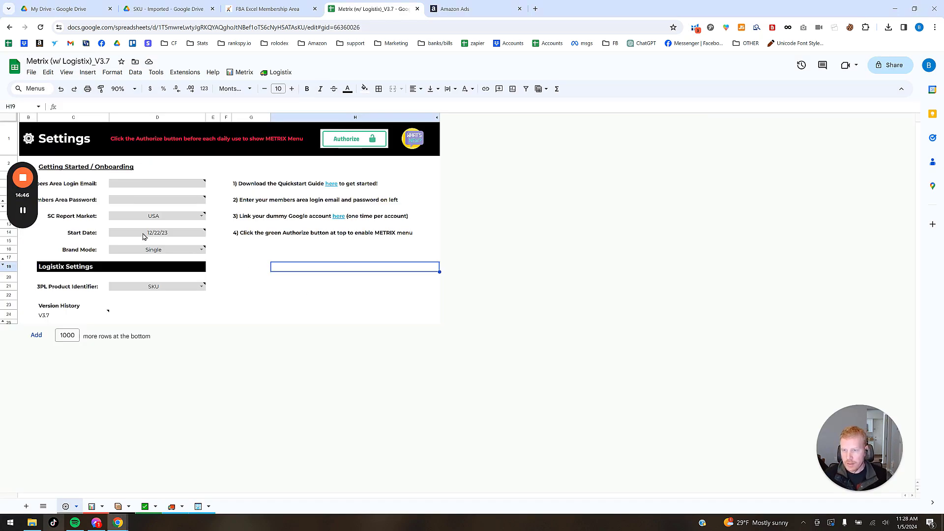
Step: Set the Start Date in the Settings sheet to 12/7/23 and check the daily data on the Metrix Dashboard
left_click(123, 235)
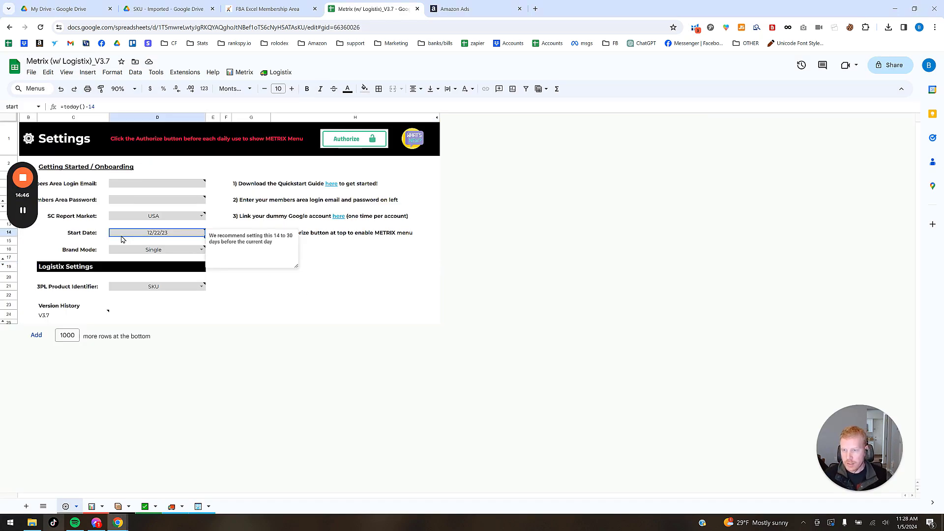
double_click(161, 234)
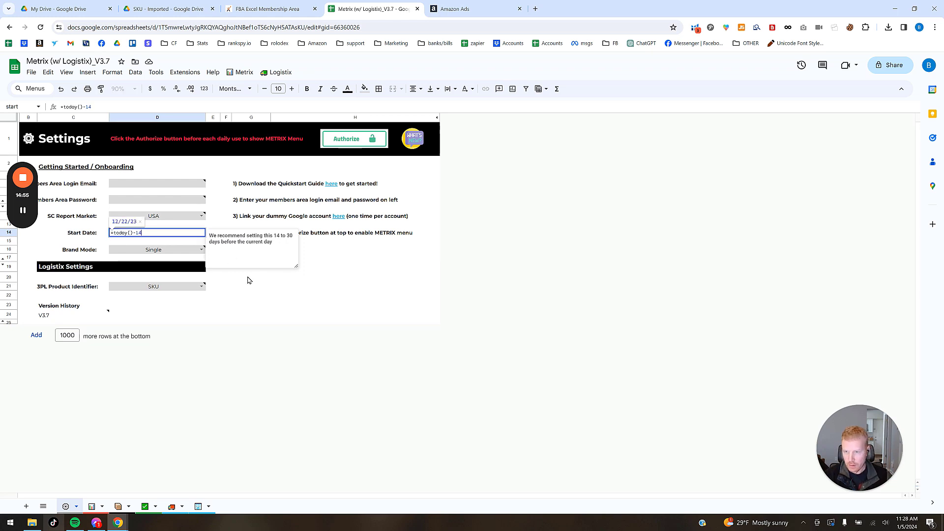
left_click(250, 286)
left_click(185, 237)
mouse_move(180, 237)
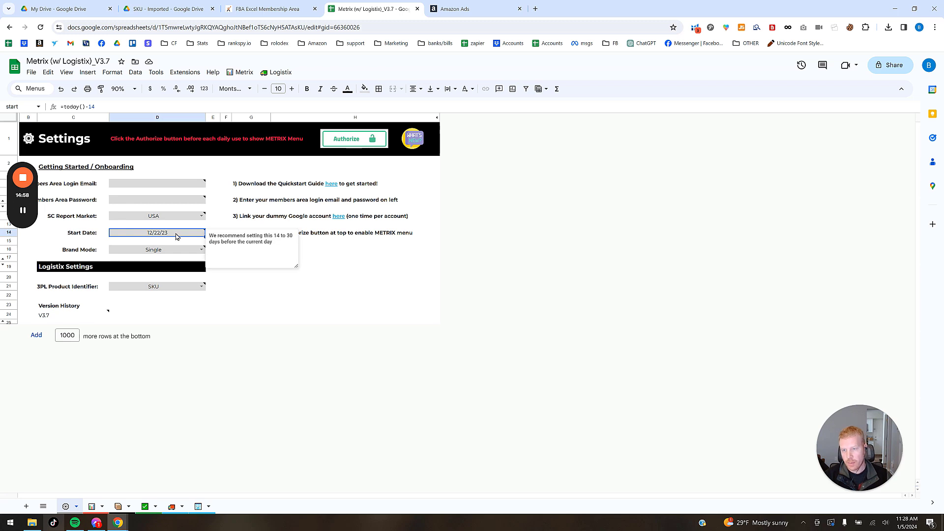
type("12/7")
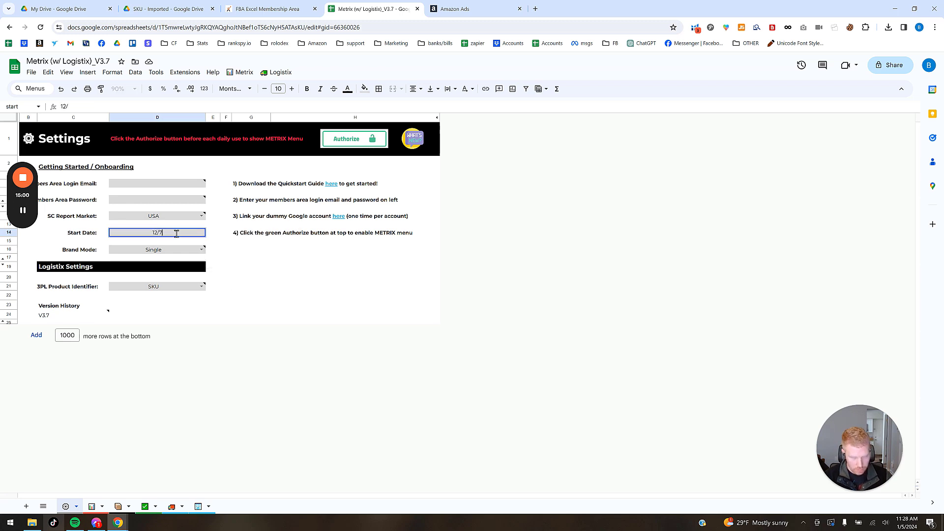
type("/23")
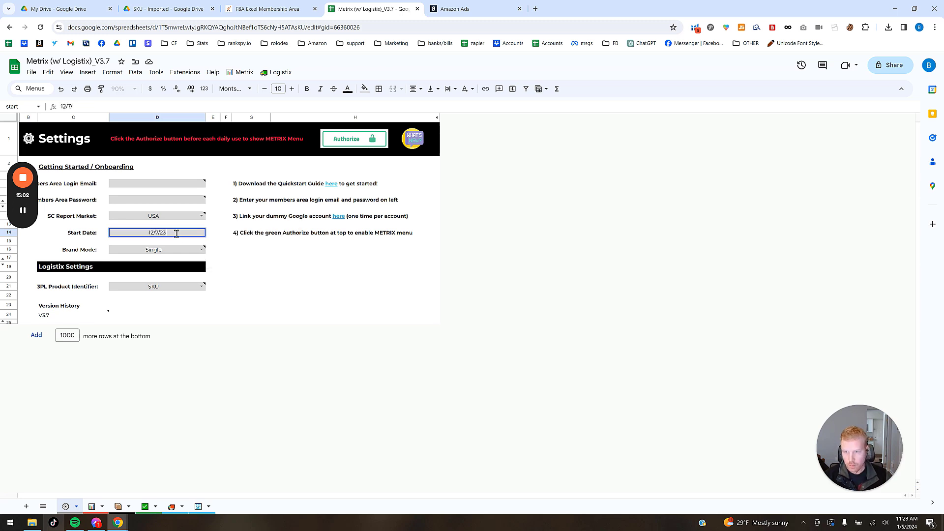
key("Return")
left_click(250, 267)
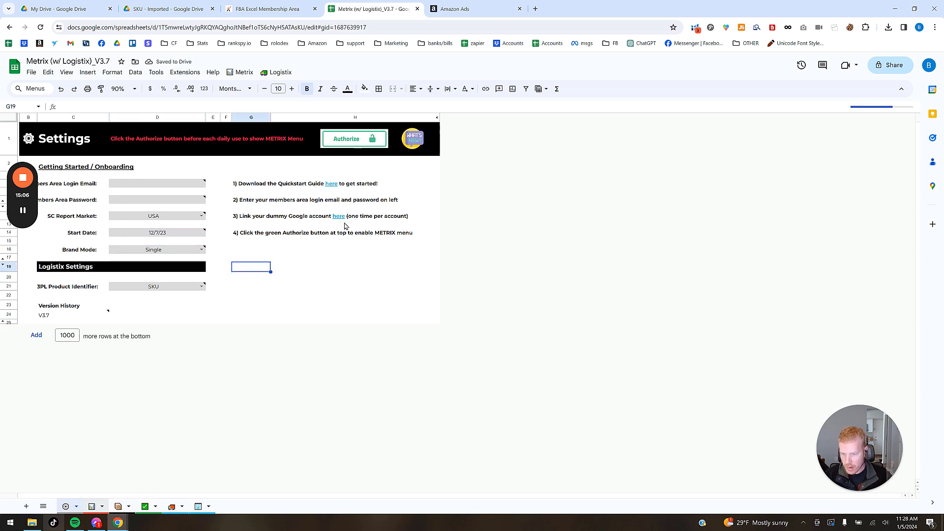
key("ctrl+shift+Page_Down")
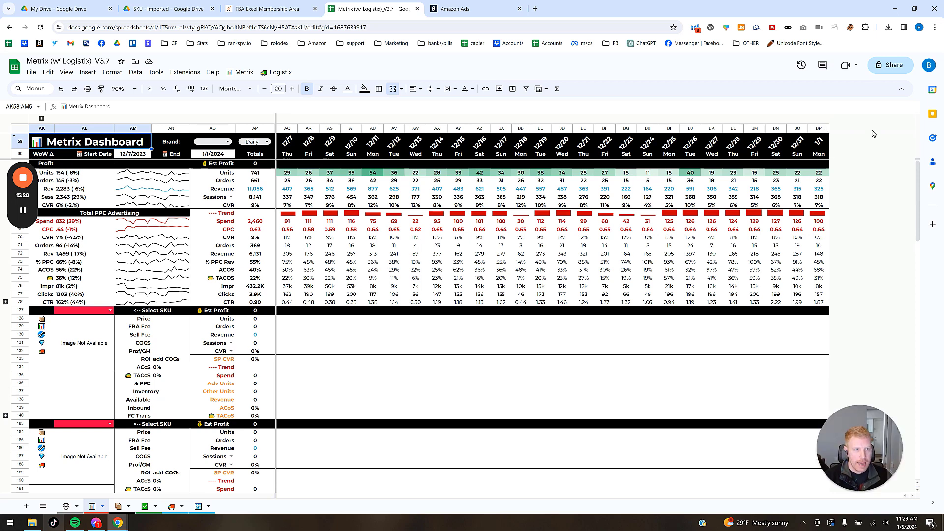
scroll(372, 317, "down", 1)
scroll(371, 316, "up", 1)
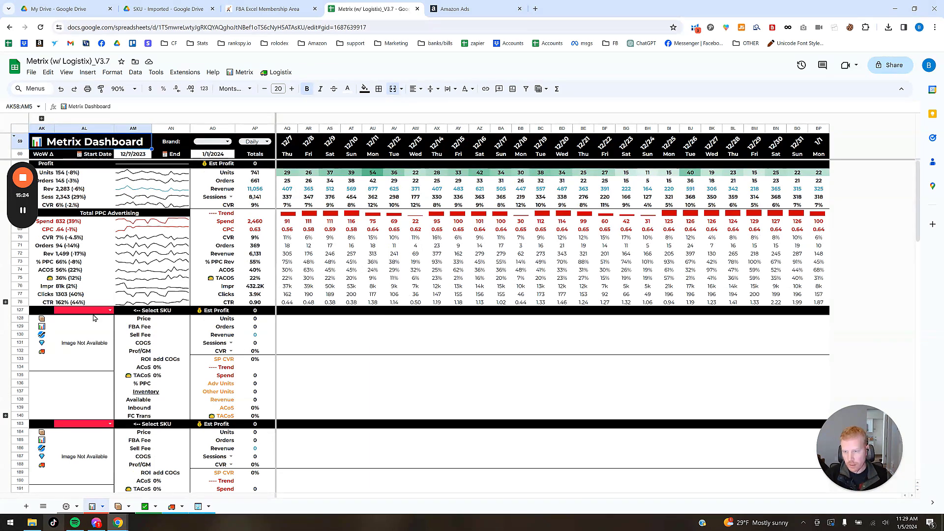
Step: Run Sync Products Dashboard from the Metrix commands and confirm adding the new SKUs to the Products tab
left_click(241, 72)
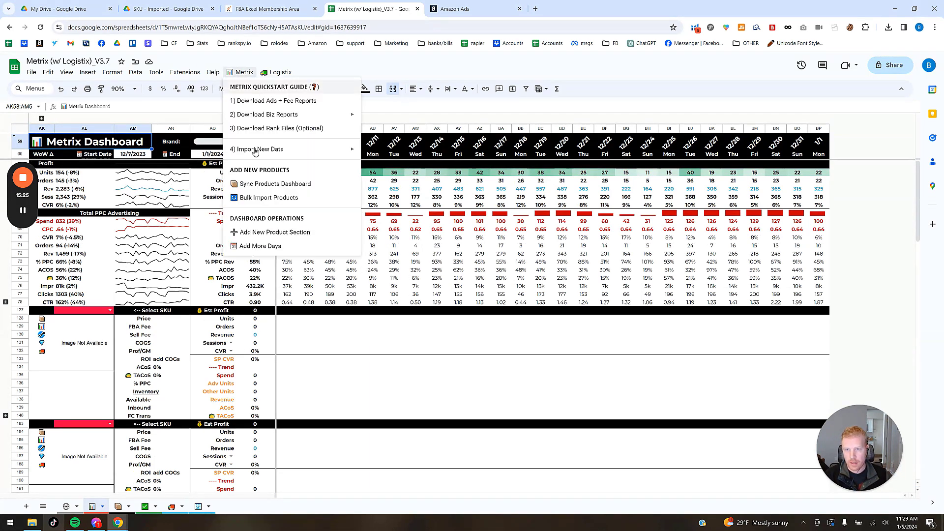
left_click(268, 186)
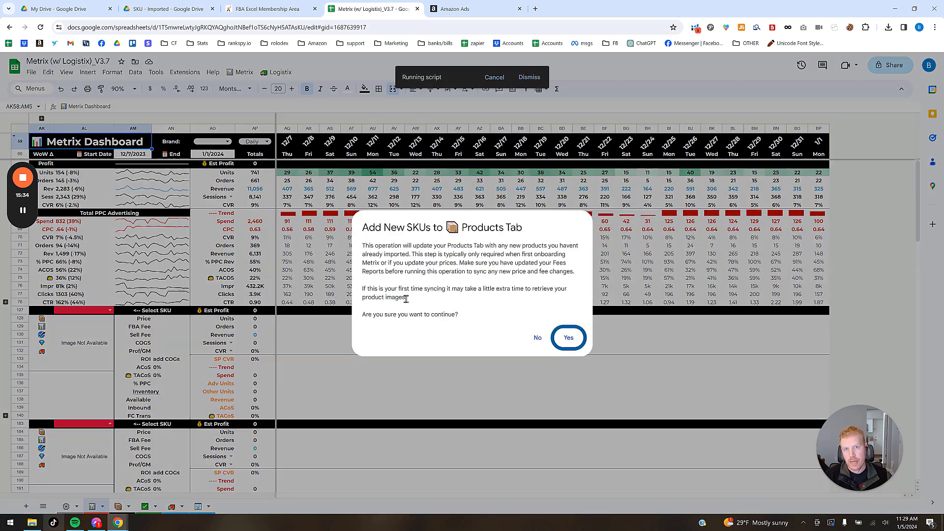
left_click(568, 339)
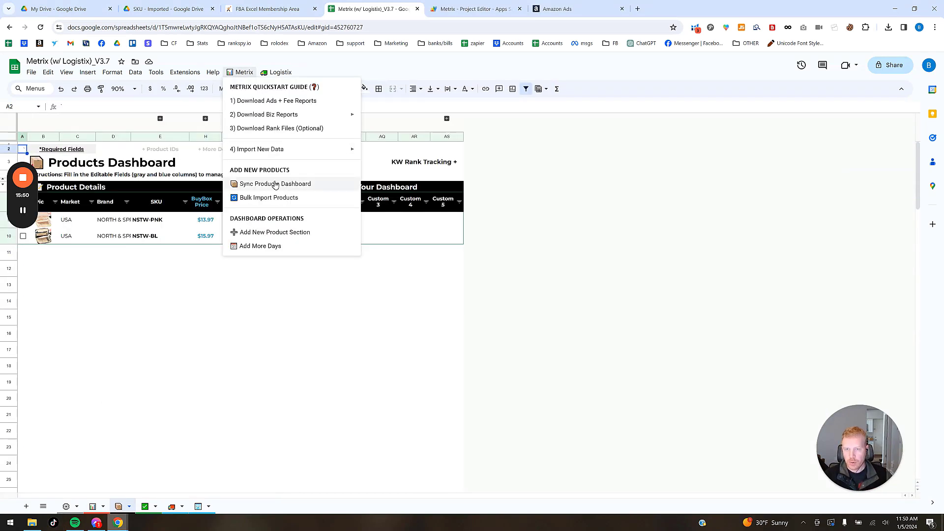
left_click(170, 284)
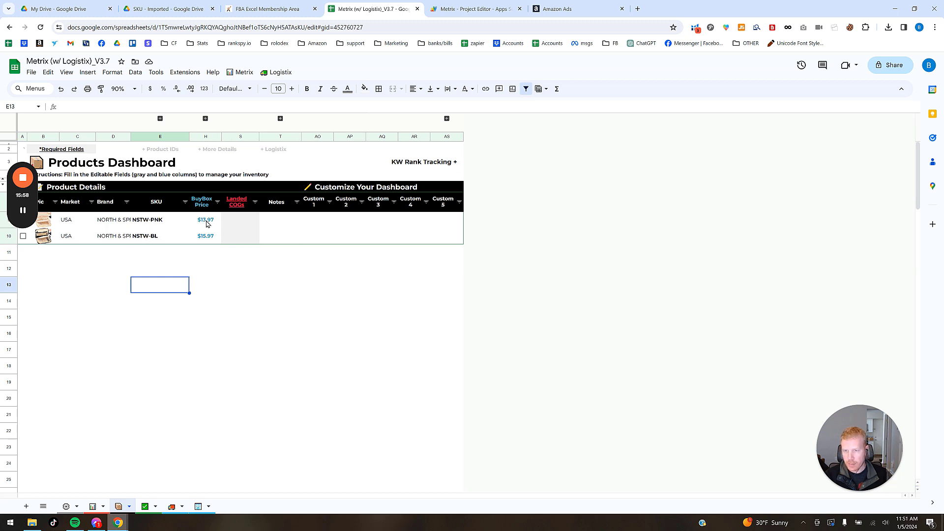
Step: Enter landed COGs of 2.80 for both NSTW-PNK and NSTW-BL in the Products Dashboard
left_click(241, 225)
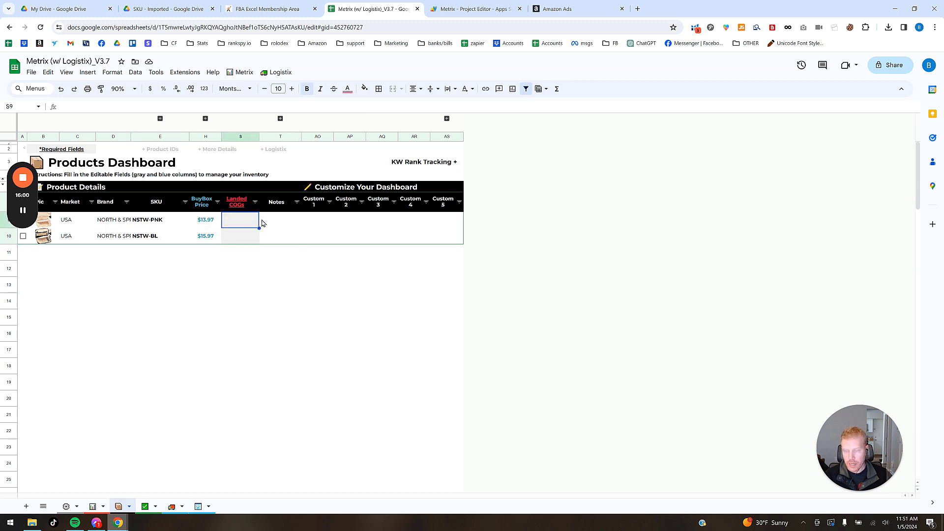
type("2.8")
key("Return")
type("2.")
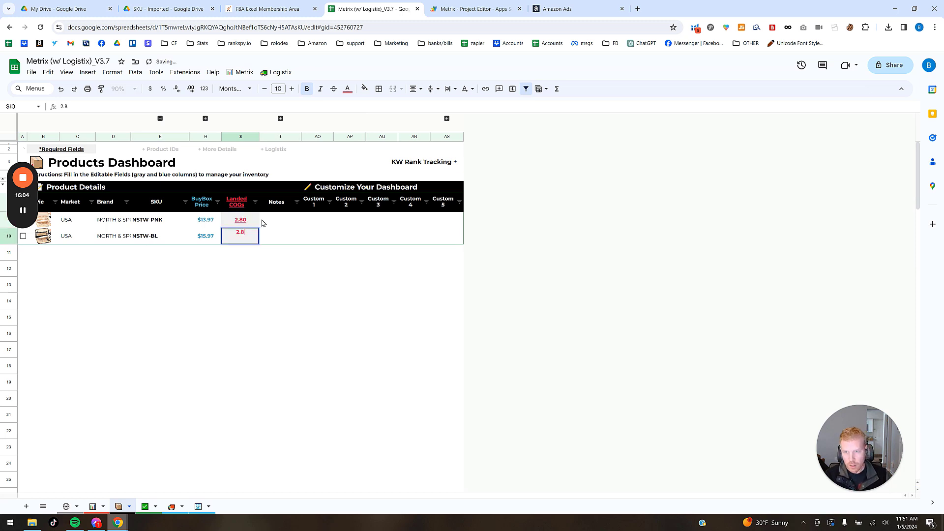
key("Return")
mouse_move(249, 200)
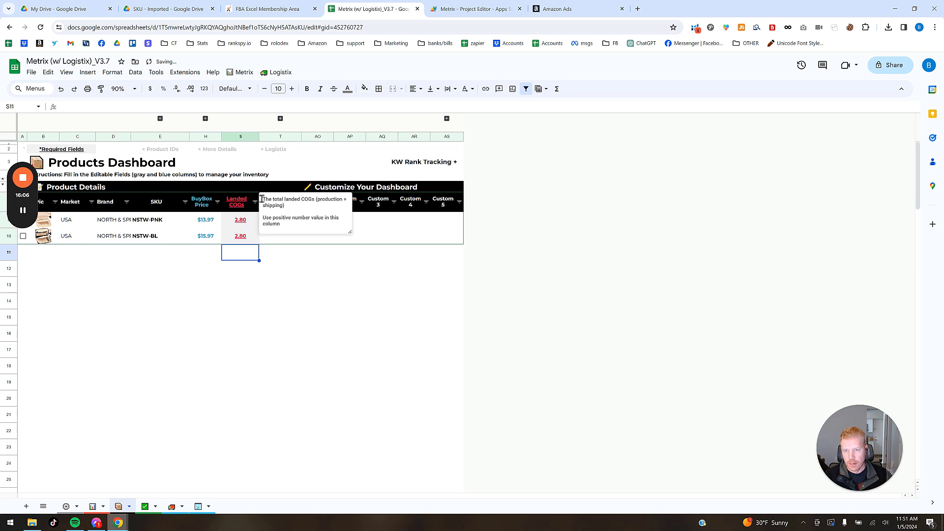
left_click(285, 291)
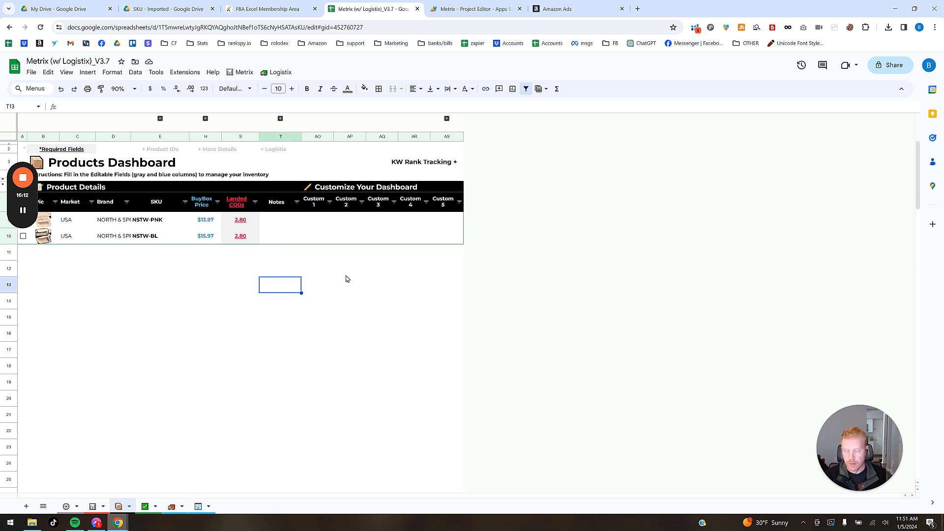
Step: Look over the Logistix restock report commands and the Metrix business report download options
left_click(283, 219)
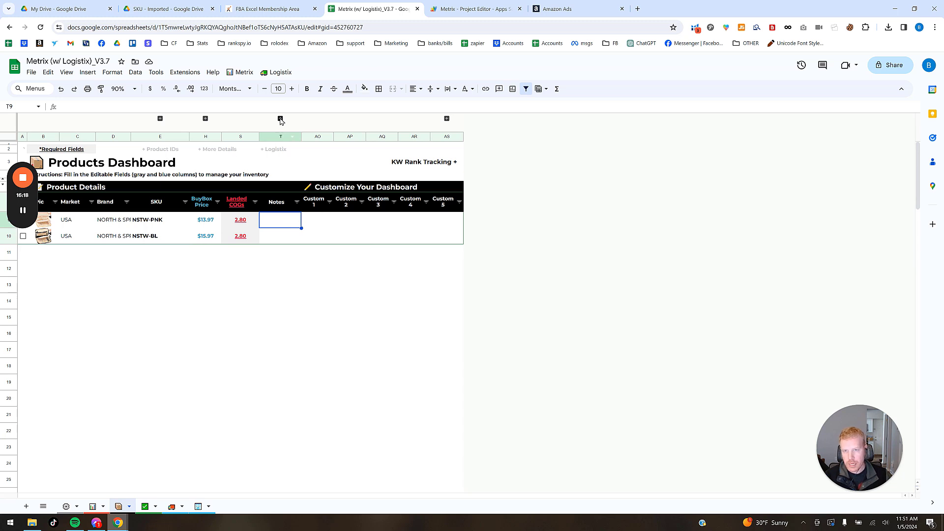
left_click(266, 75)
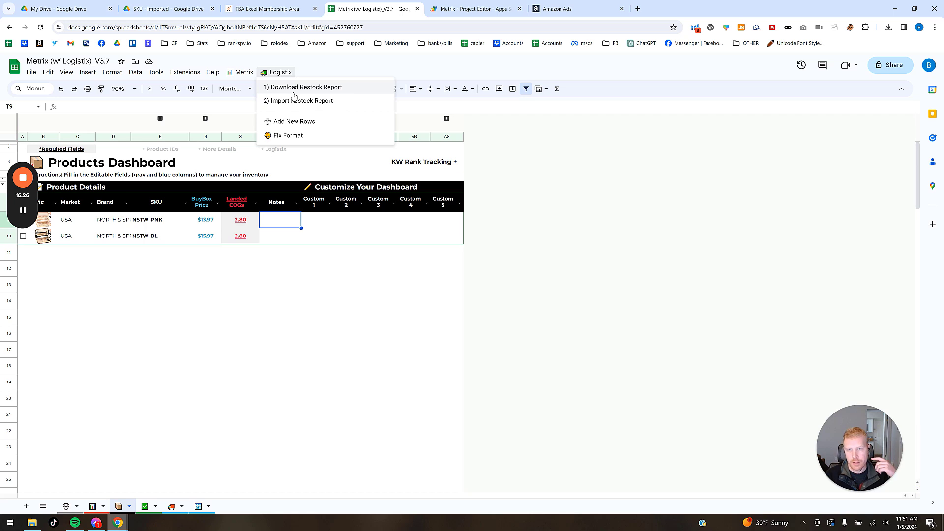
mouse_move(245, 74)
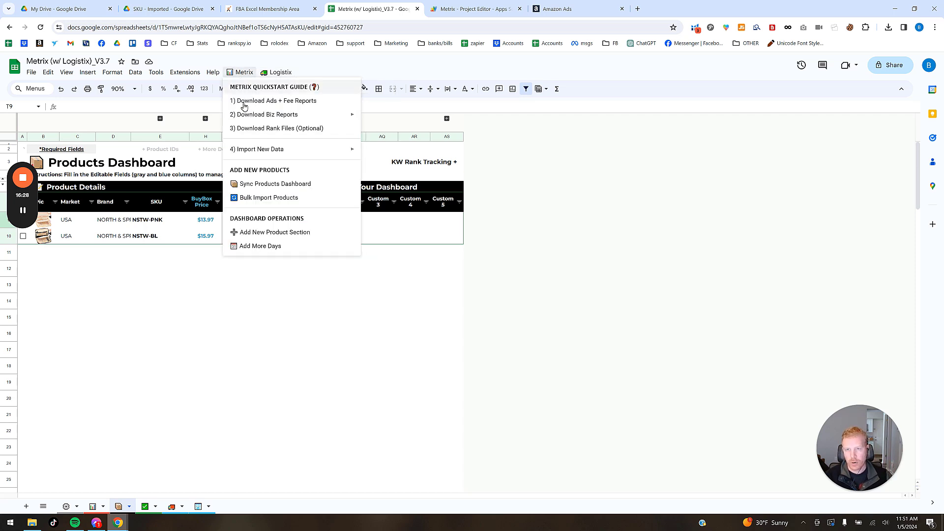
mouse_move(249, 116)
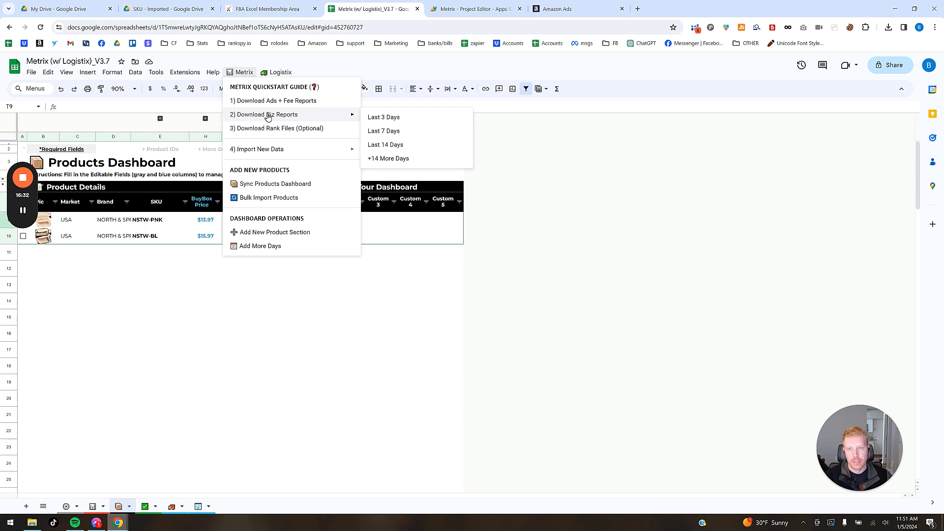
mouse_move(276, 74)
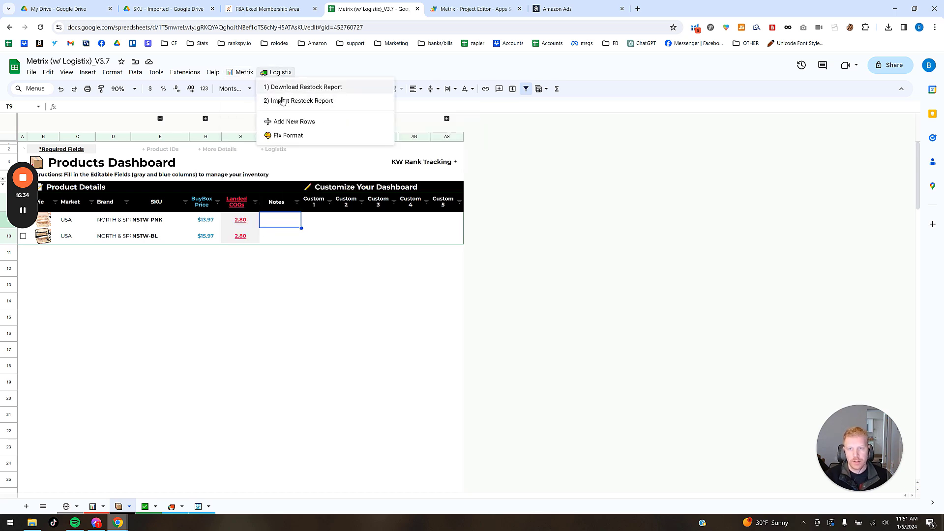
left_click(301, 272)
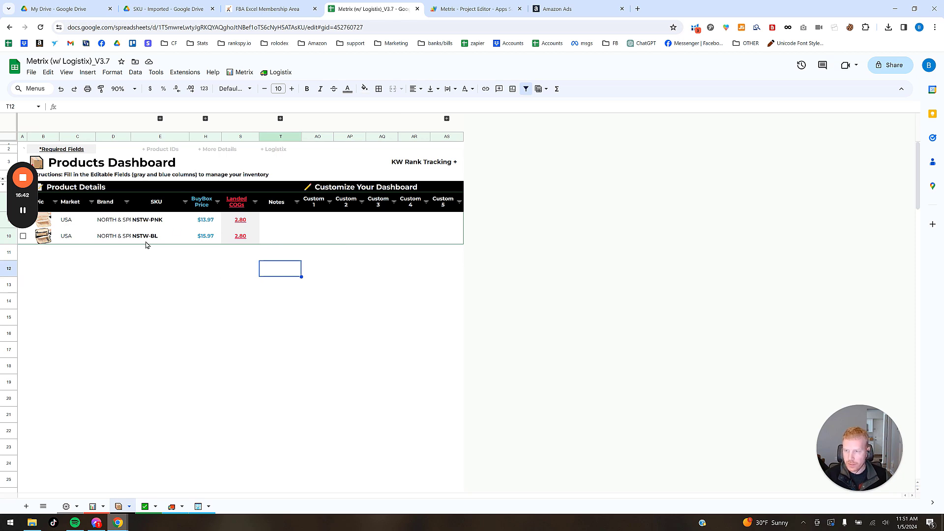
Step: On the Metrix Dashboard, assign NSTW-PNK to the first product section and NSTW-BL to the second
left_click(94, 507)
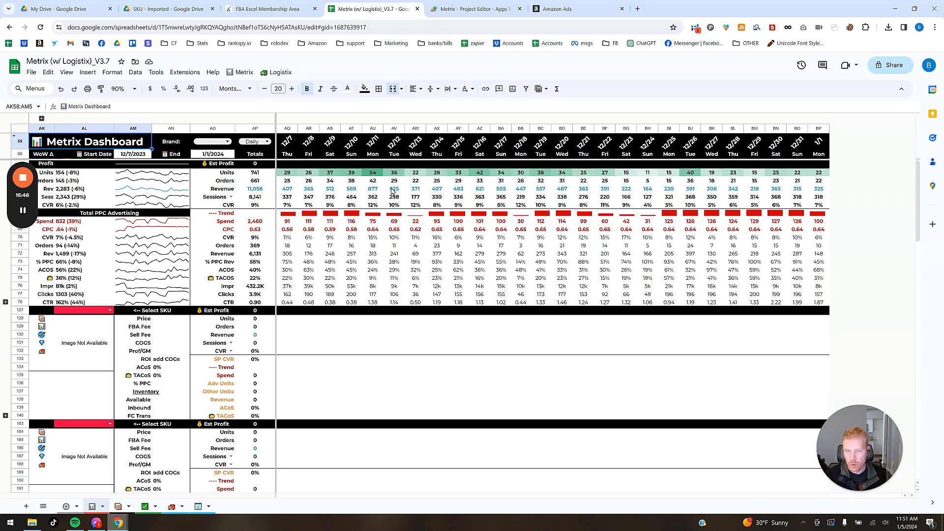
left_click(110, 311)
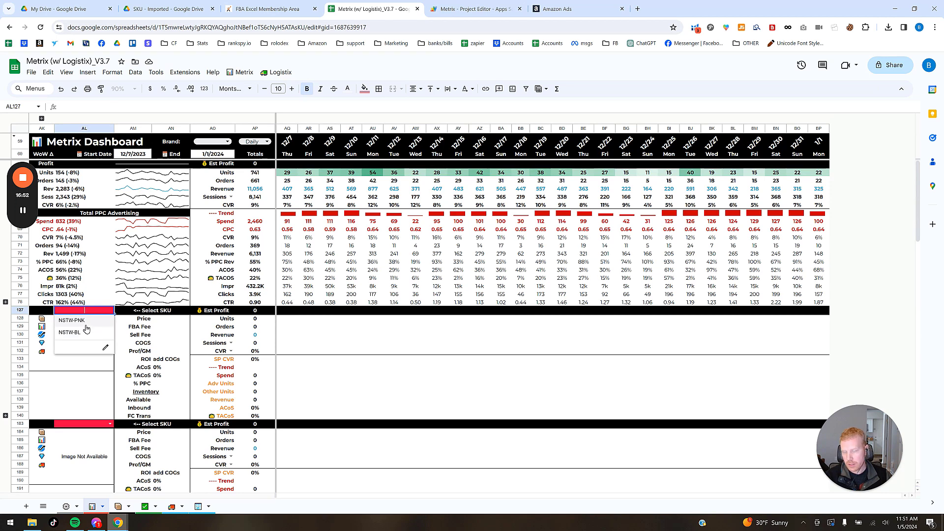
left_click(86, 323)
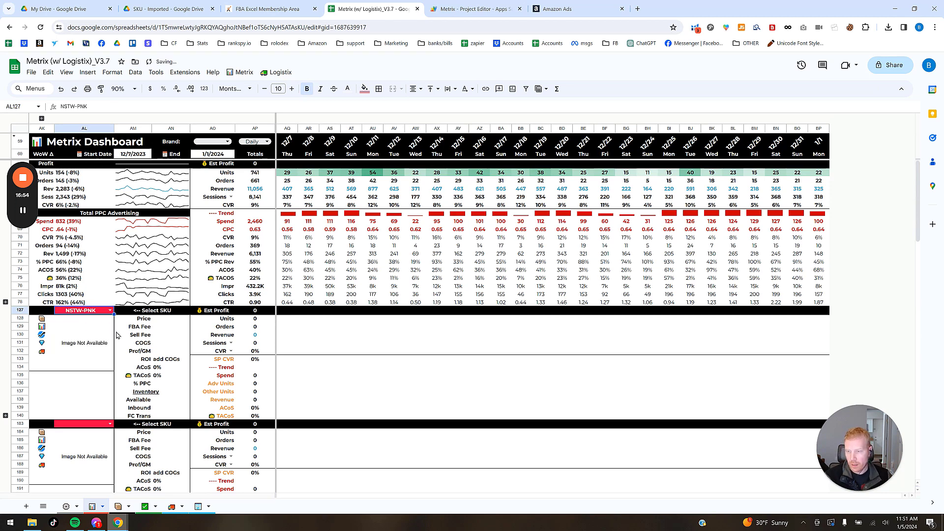
left_click(110, 423)
left_click(79, 446)
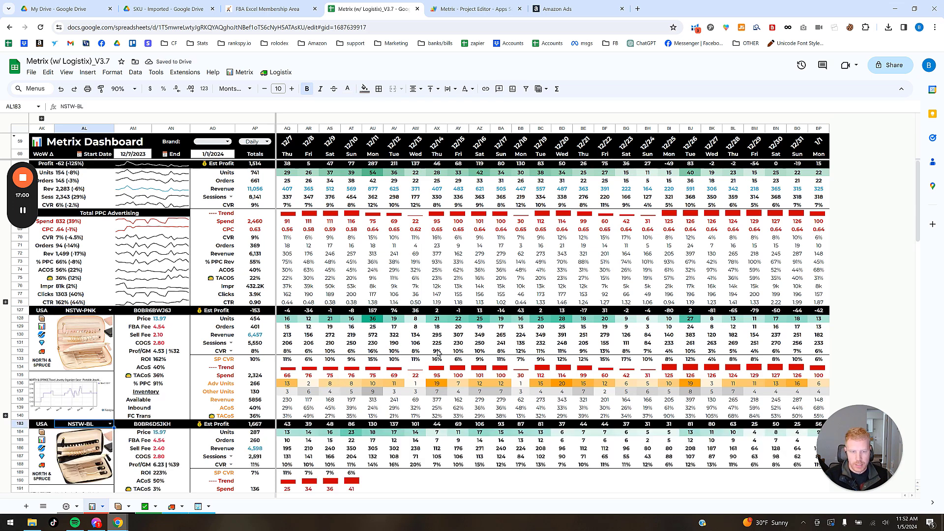
Step: Examine the two product sections, then expand the ad-type rows below Total PPC Advertising, review them and collapse them again
scroll(481, 370, "down", 5)
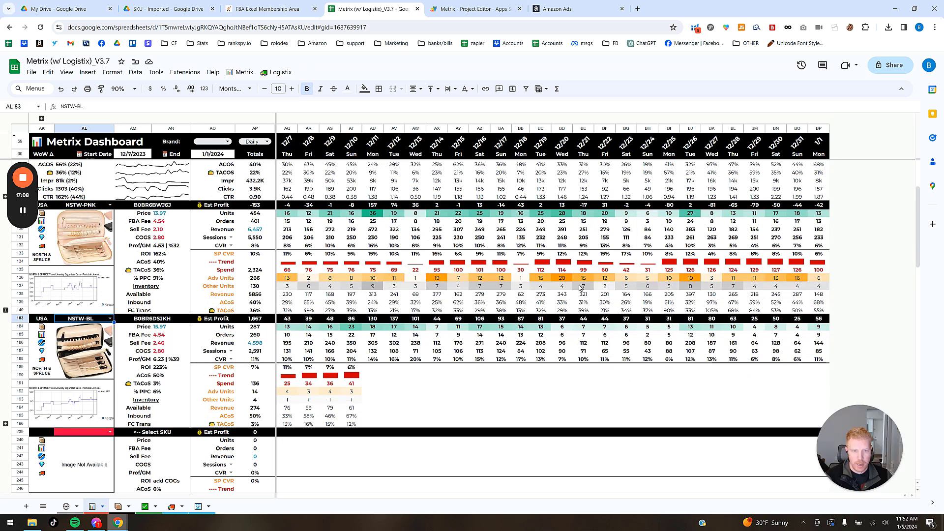
scroll(446, 301, "up", 3)
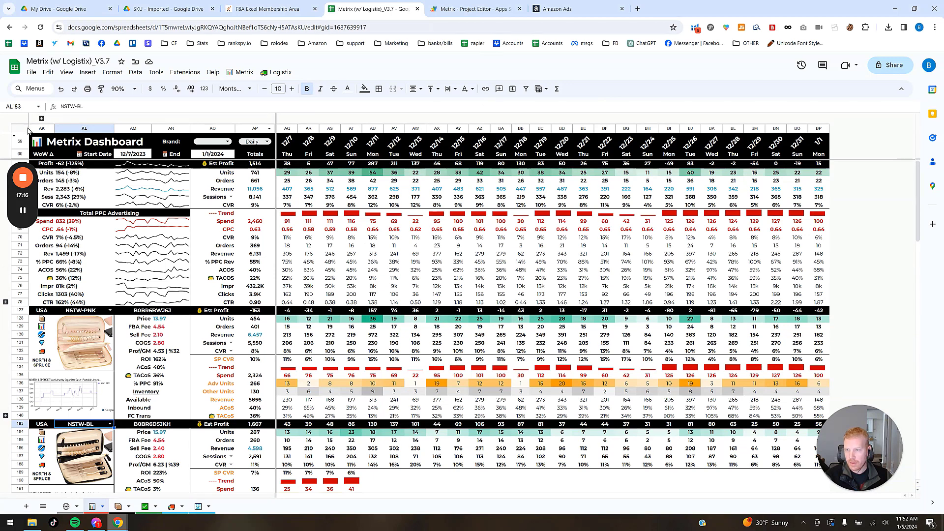
left_click(27, 216)
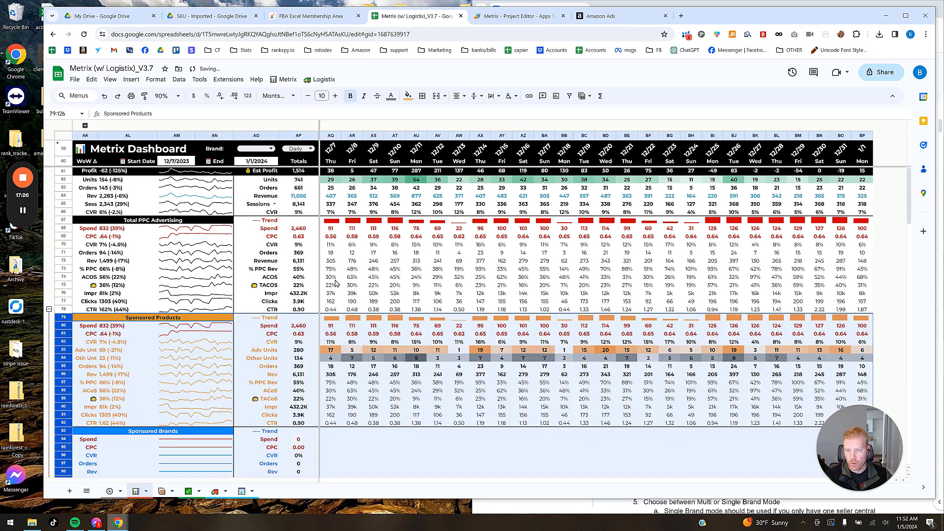
scroll(359, 282, "down", 5)
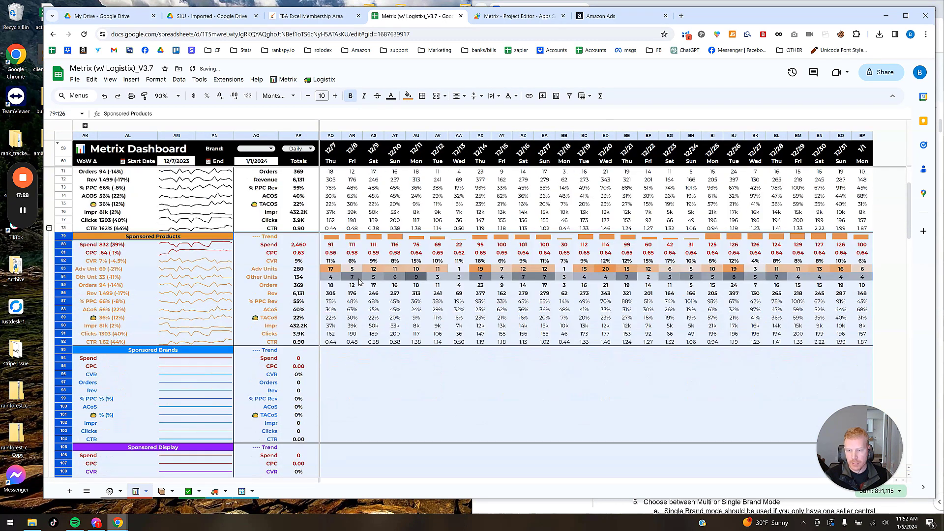
scroll(347, 332, "up", 5)
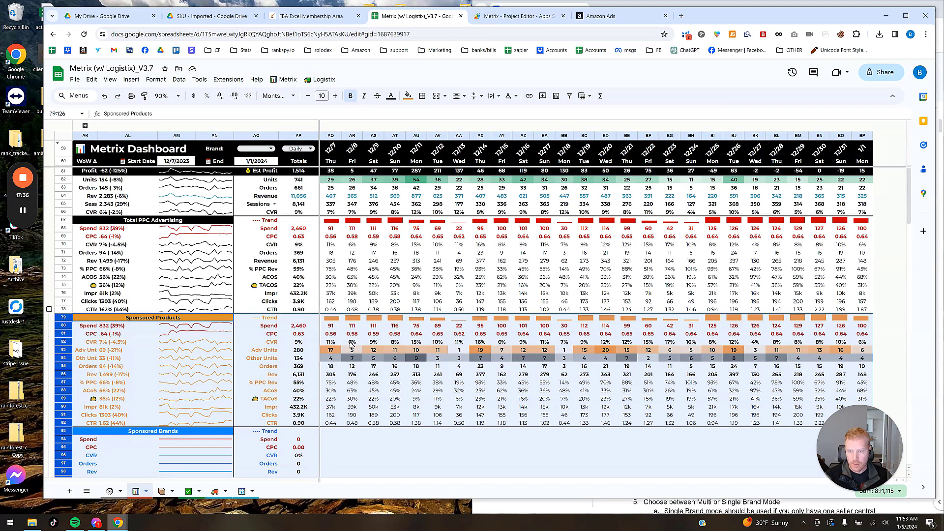
scroll(348, 332, "down", 2)
scroll(352, 363, "up", 3)
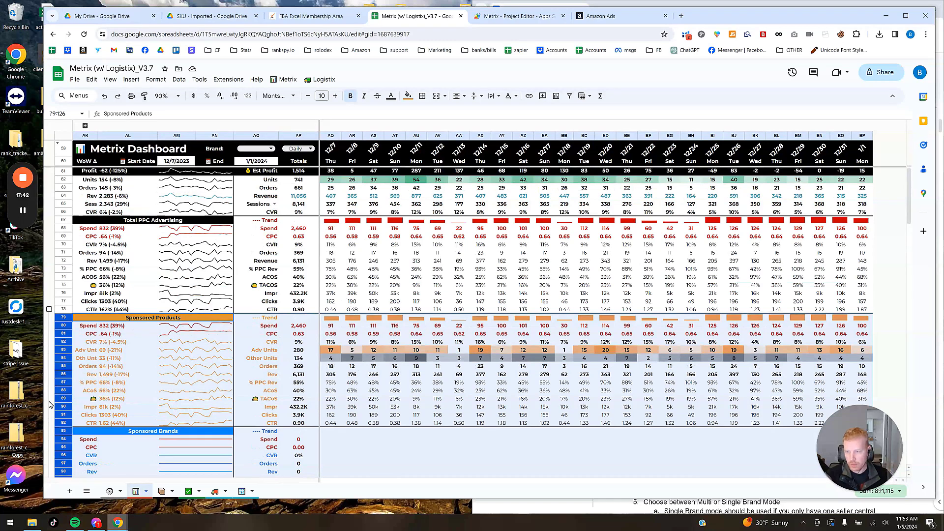
left_click(49, 309)
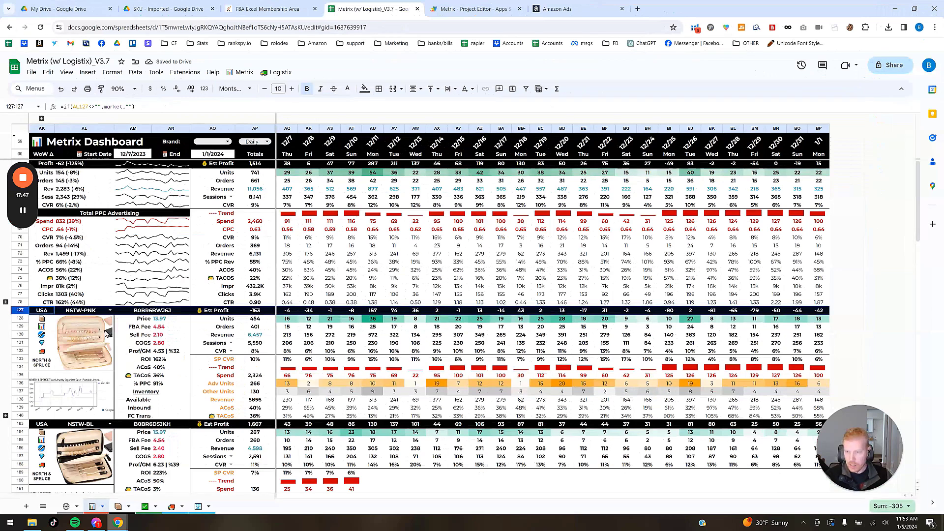
Step: Look over the filled and empty product sections of the Metrix Dashboard and the available Metrix dashboard operations
scroll(104, 316, "down", 1)
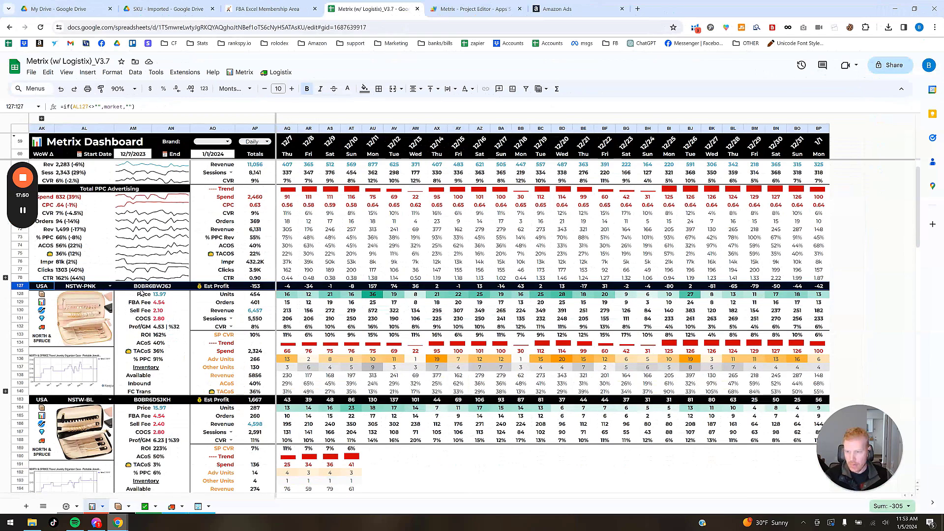
scroll(212, 407, "down", 3)
scroll(212, 408, "down", 15)
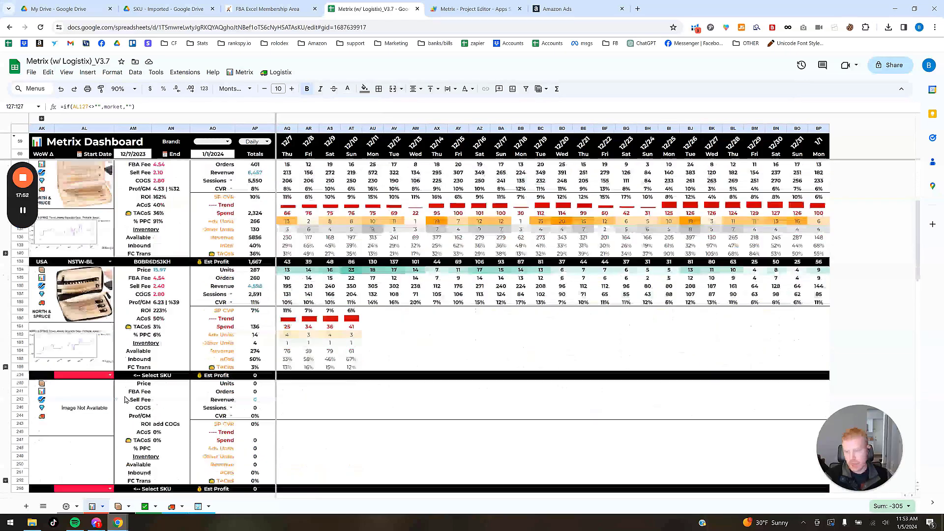
scroll(118, 402, "up", 3)
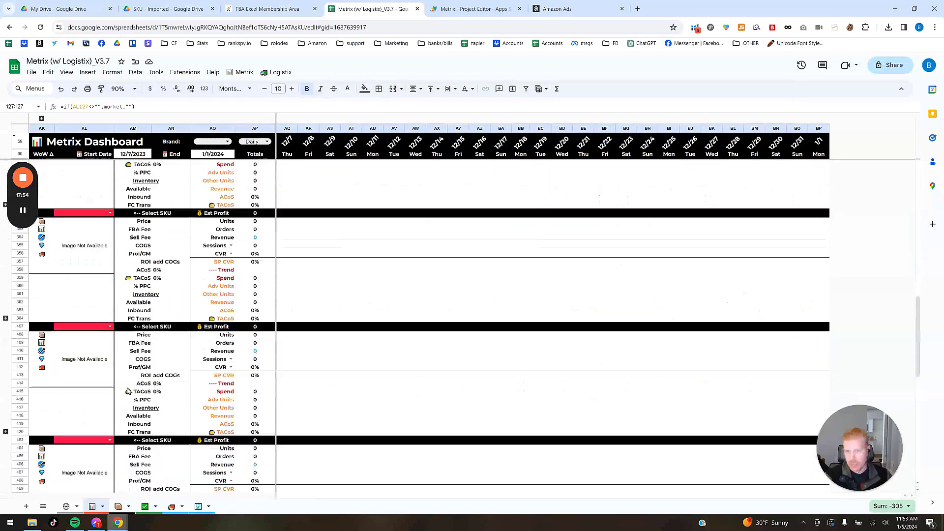
left_click(241, 73)
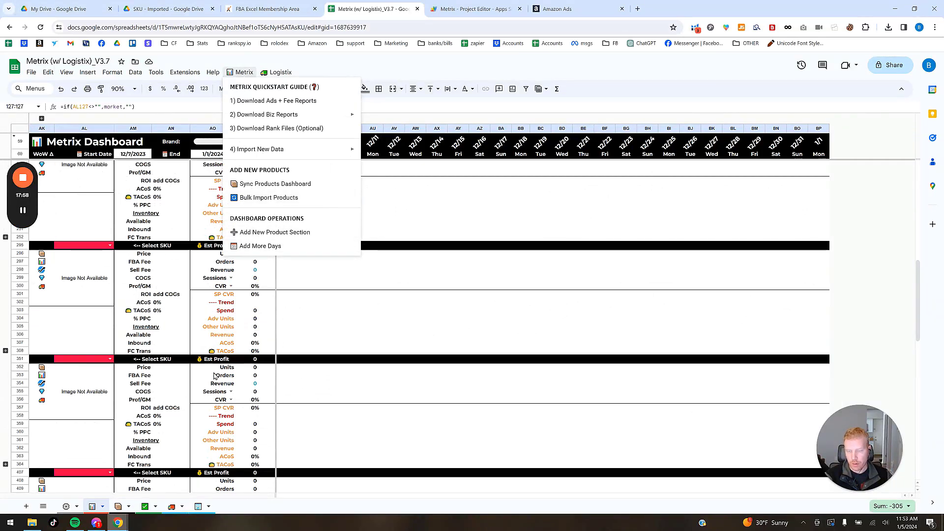
scroll(268, 425, "down", 3)
left_click(325, 411)
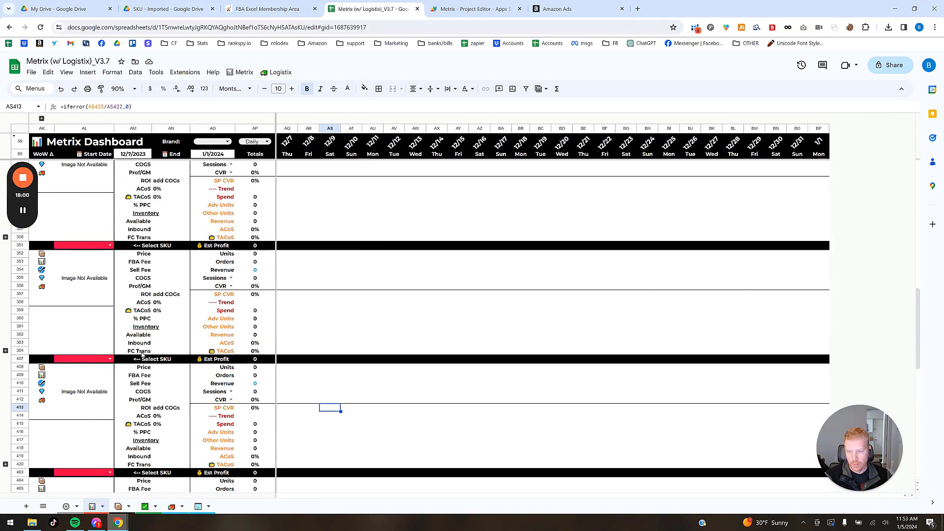
scroll(129, 413, "down", 9)
scroll(129, 416, "down", 4)
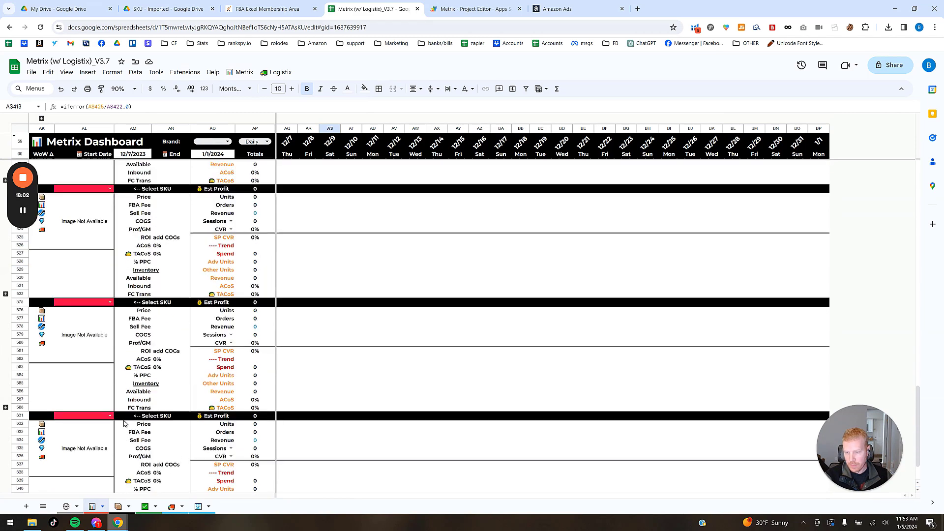
scroll(132, 392, "up", 18)
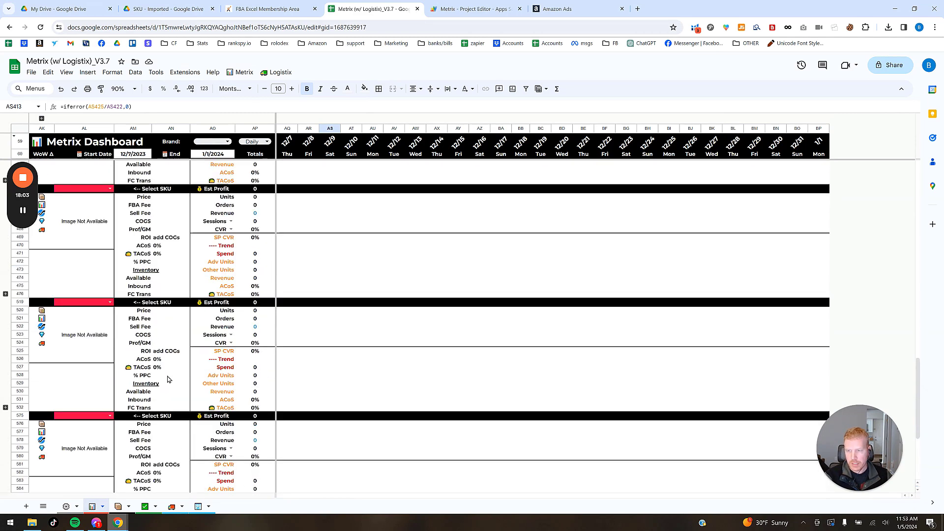
scroll(169, 376, "up", 6)
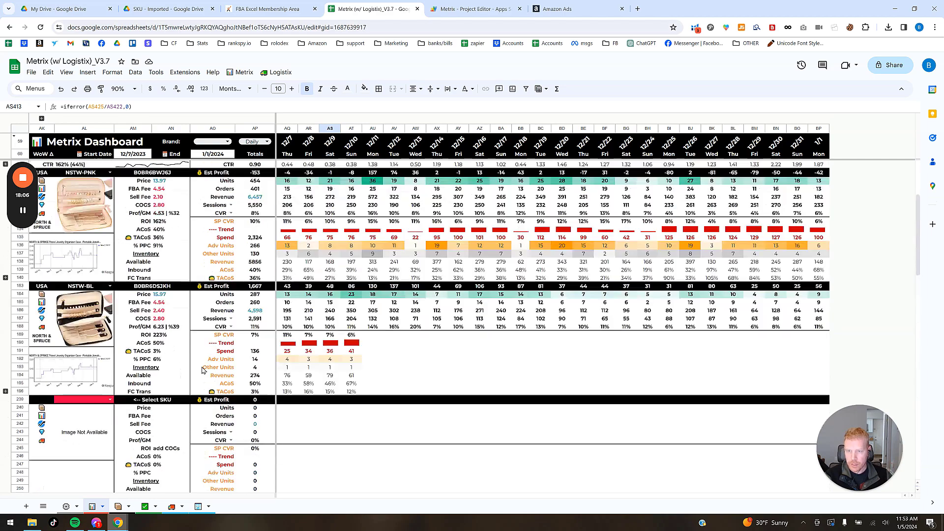
scroll(471, 289, "up", 2)
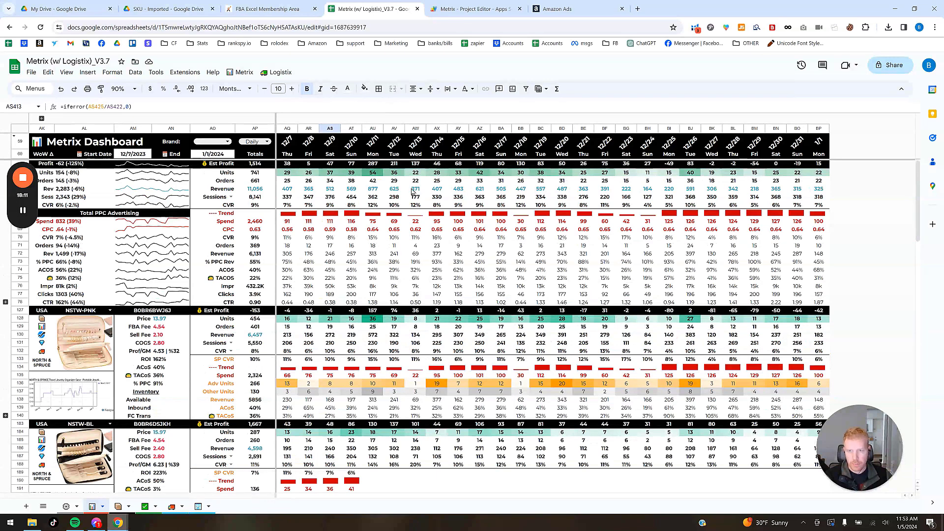
Step: Add 5 future day columns to the Metrix Dashboard
left_click(241, 72)
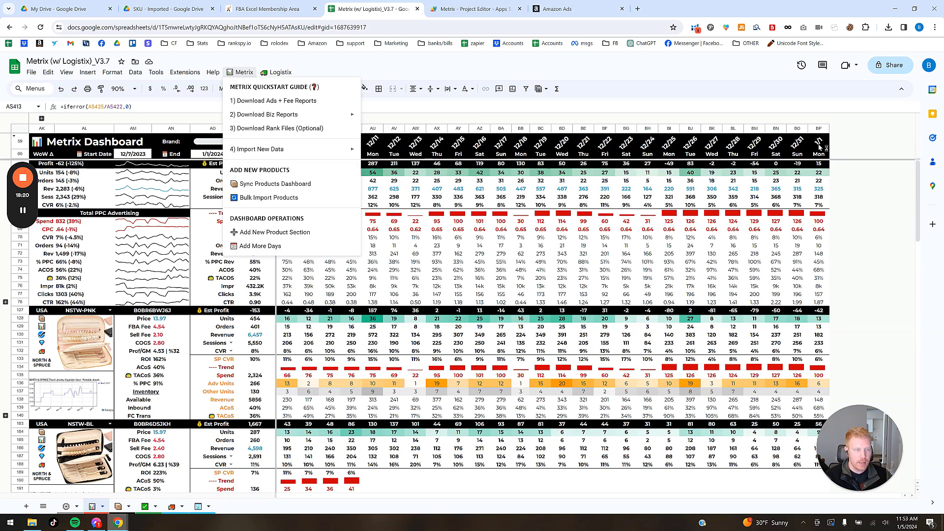
left_click(260, 246)
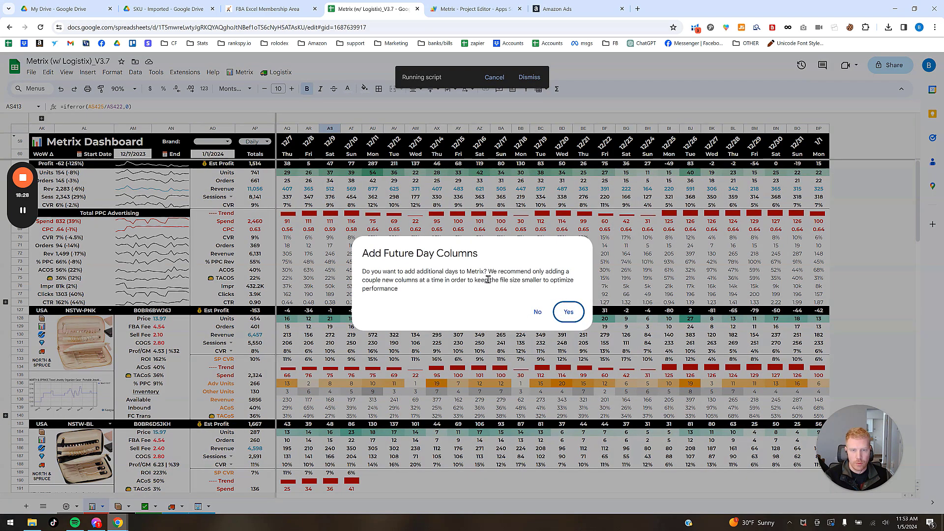
left_click(569, 312)
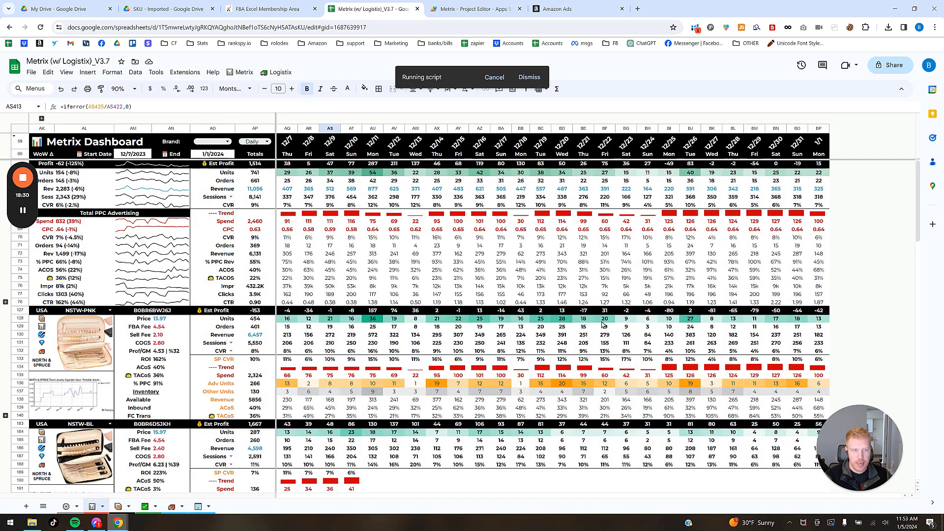
type("5")
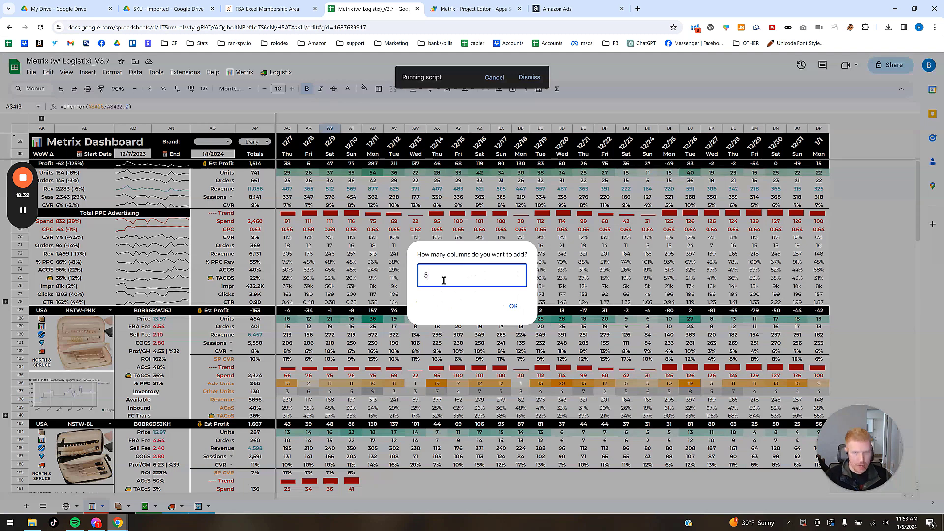
left_click(512, 305)
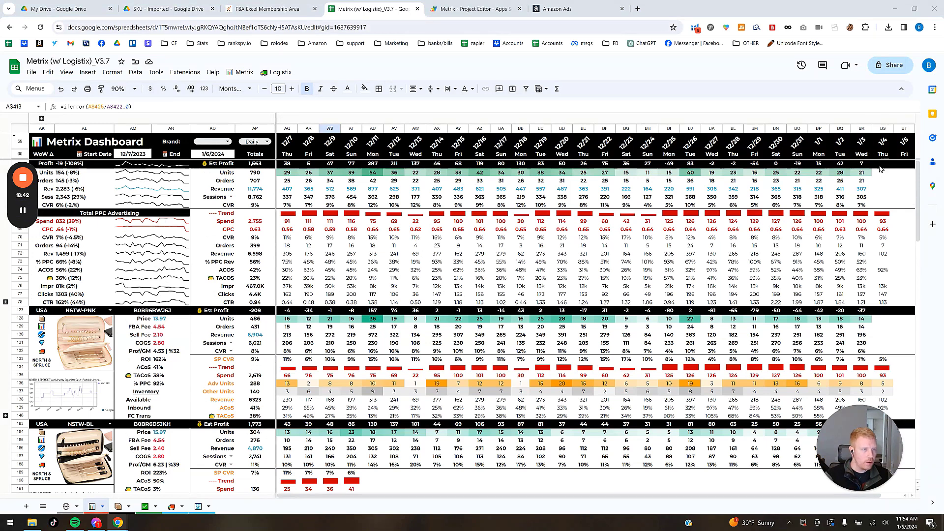
Step: Examine the 1/3 unit sales, the 1/4 ad spend and both product sections across the extended date range
left_click(866, 205)
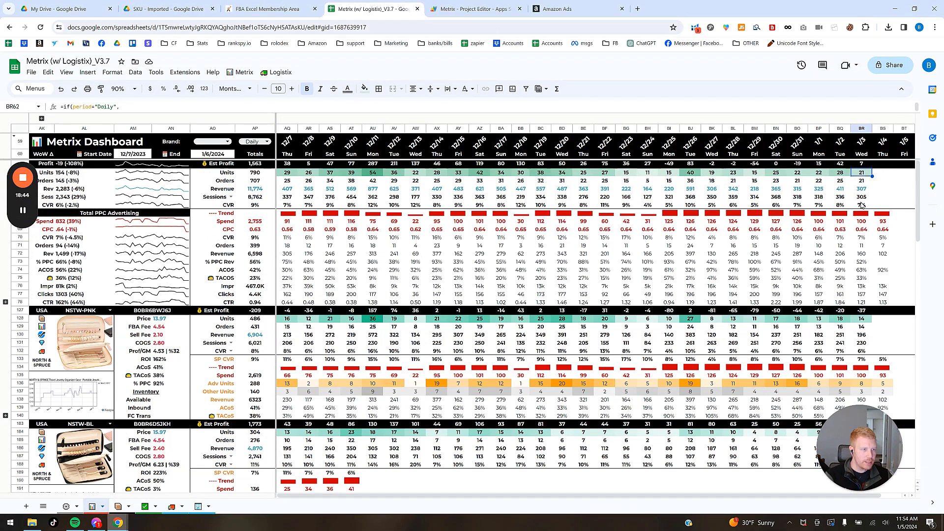
left_click(887, 222)
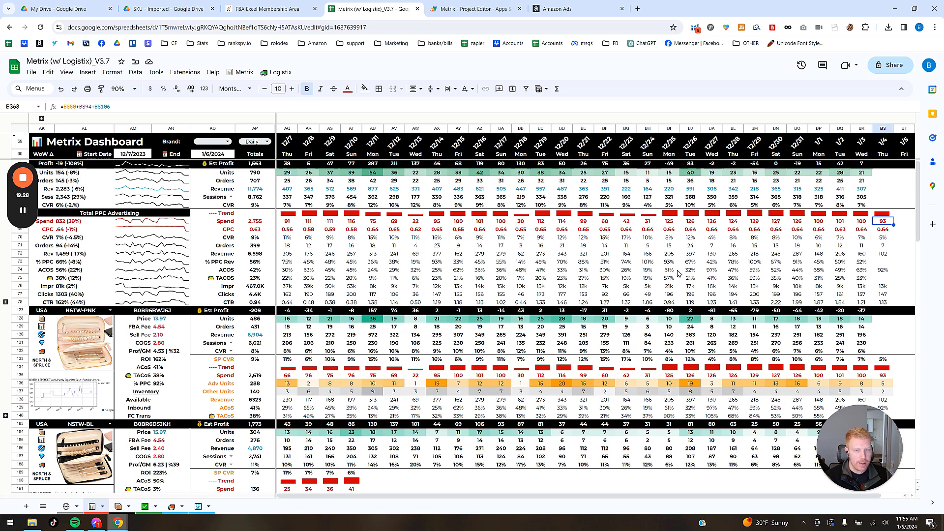
scroll(423, 362, "down", 1)
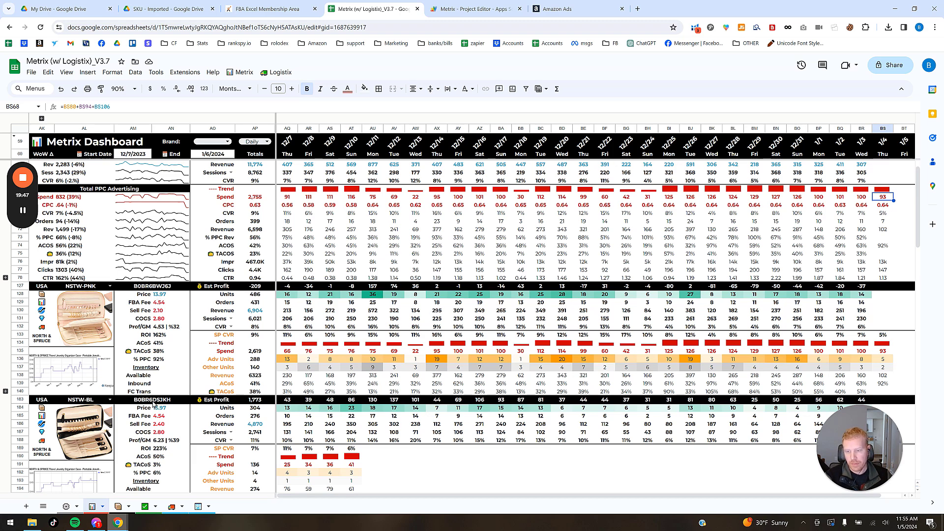
scroll(299, 375, "down", 3)
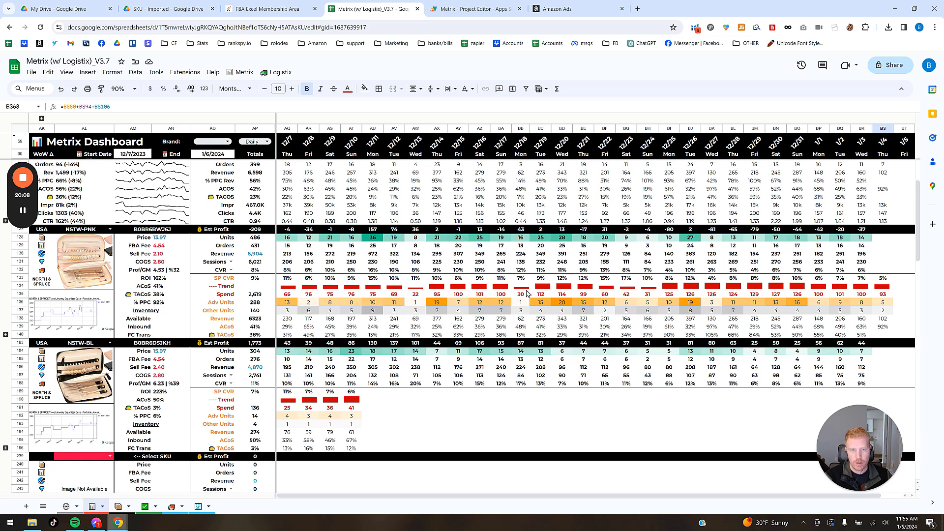
scroll(490, 247, "up", 3)
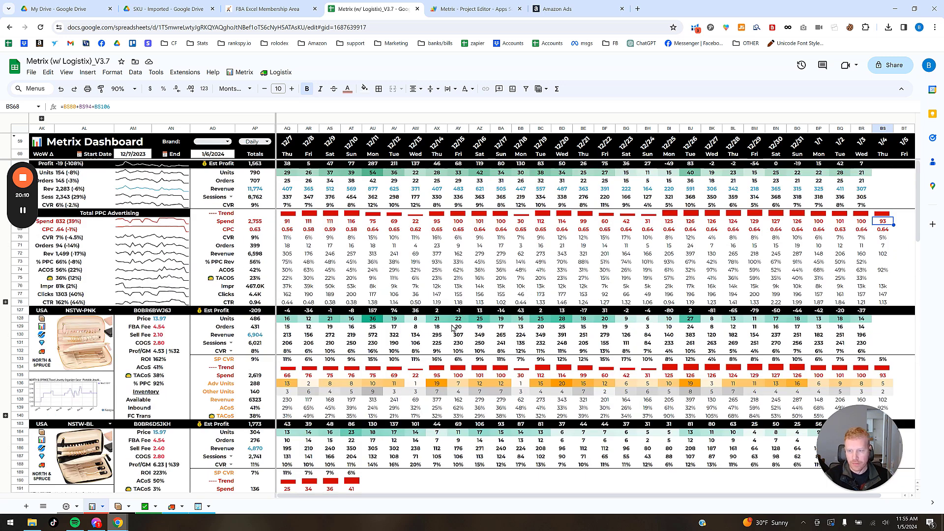
scroll(452, 326, "down", 5)
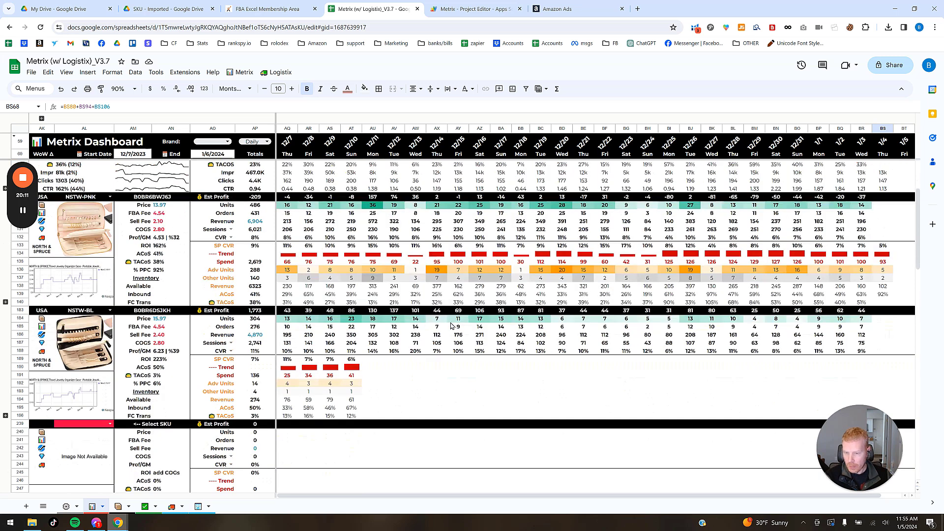
scroll(451, 326, "down", 1)
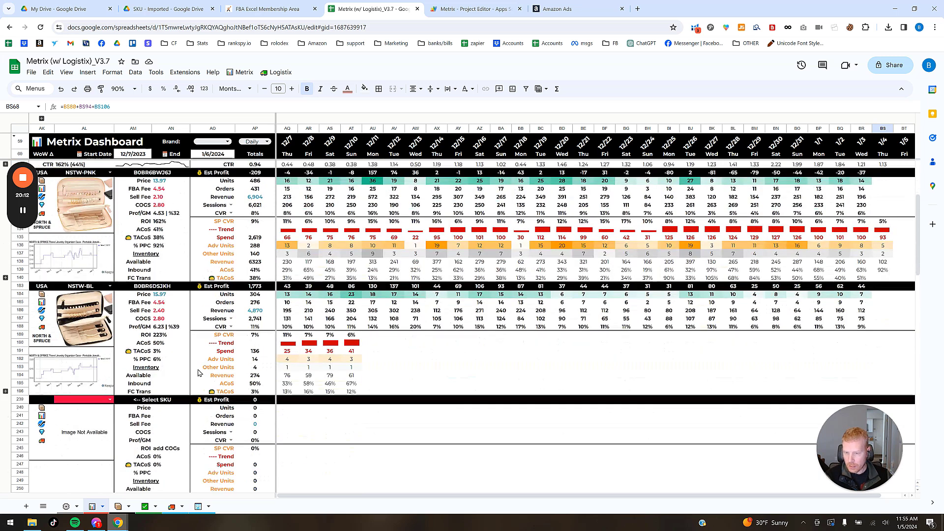
Step: Expand the detail rows below the NSTW-BL section and review its trends, notes and organic keyword rank rows
left_click(171, 384)
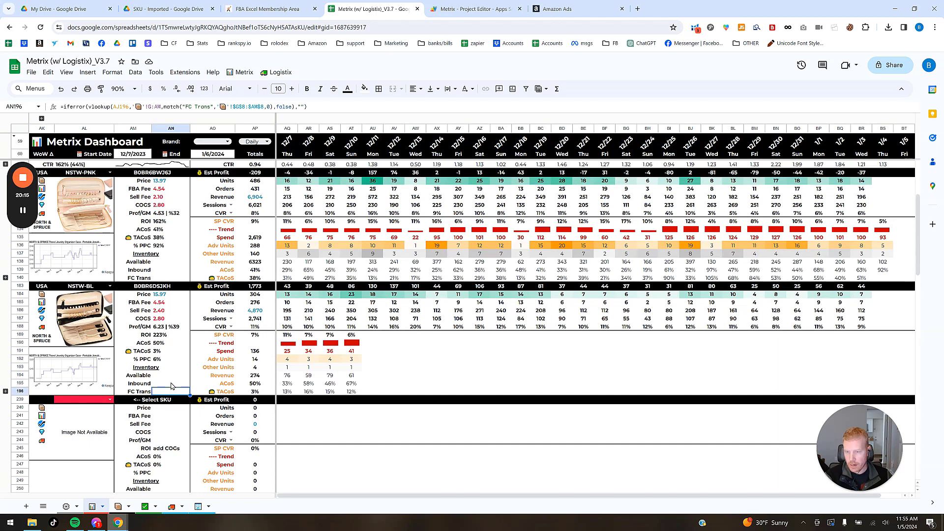
left_click(5, 392)
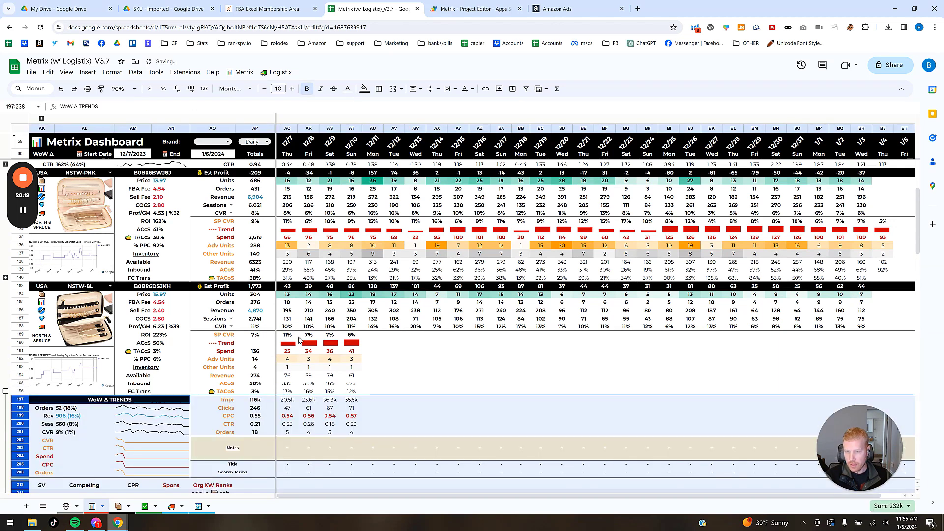
scroll(238, 326, "down", 3)
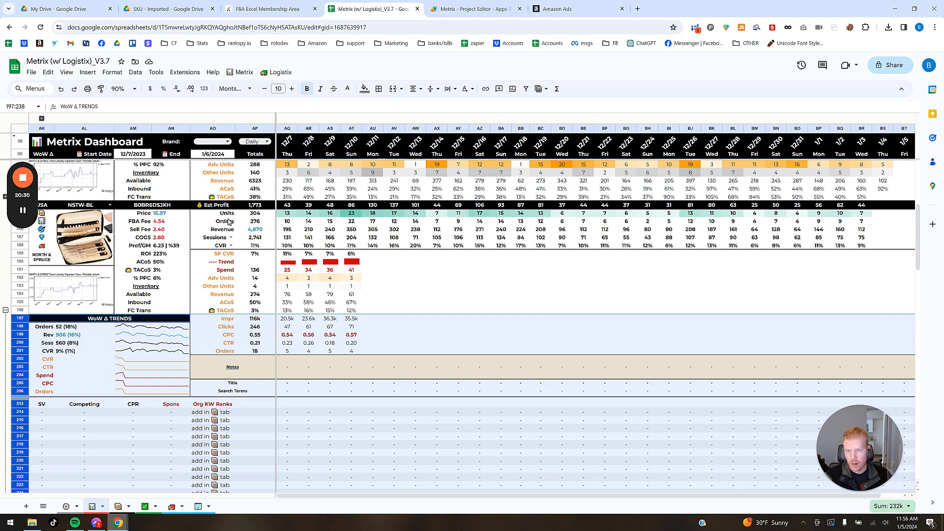
left_click(221, 237)
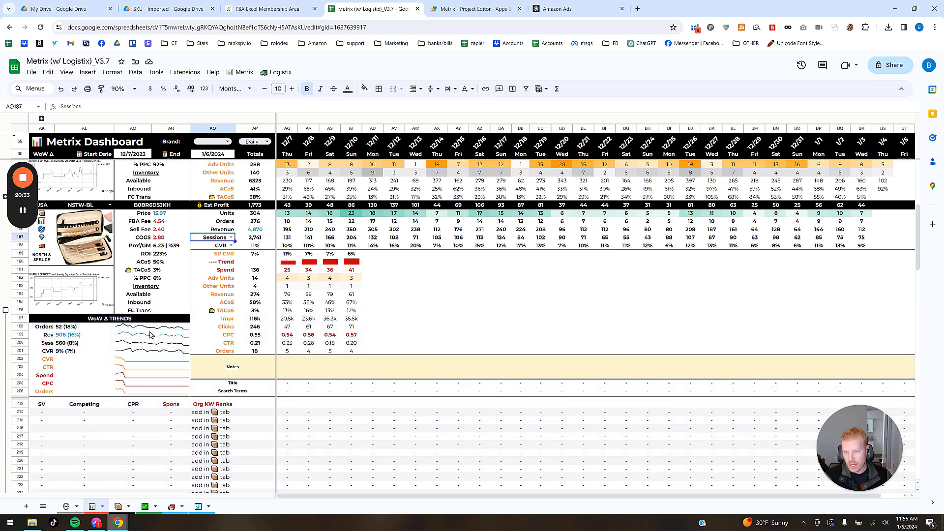
scroll(150, 334, "up", 10)
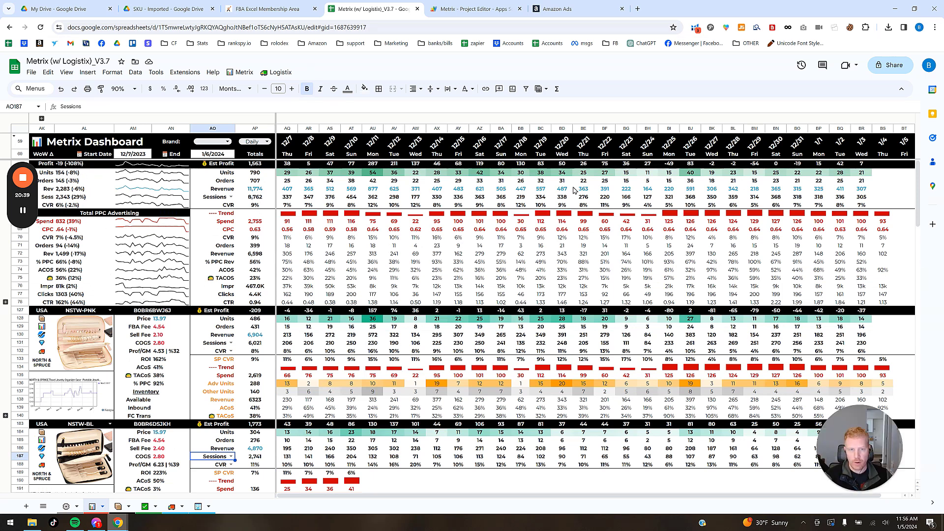
scroll(189, 328, "down", 3)
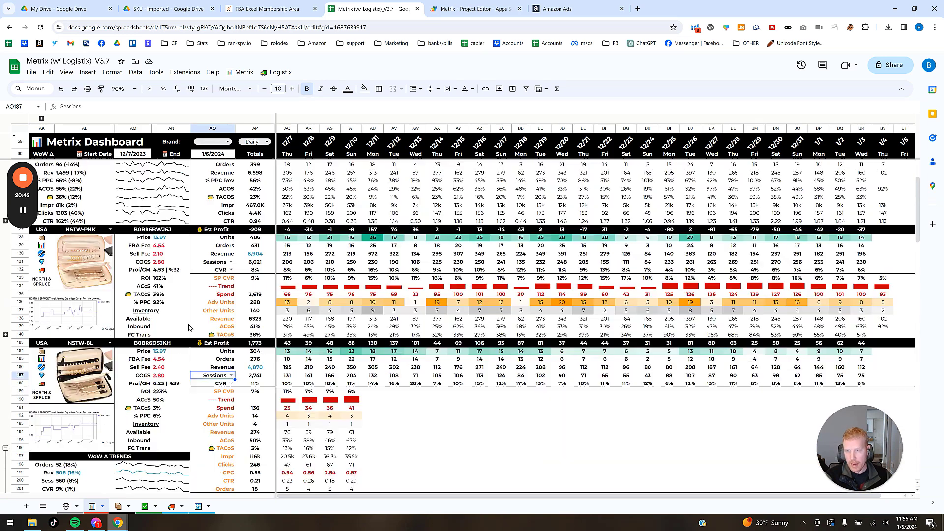
scroll(189, 328, "down", 8)
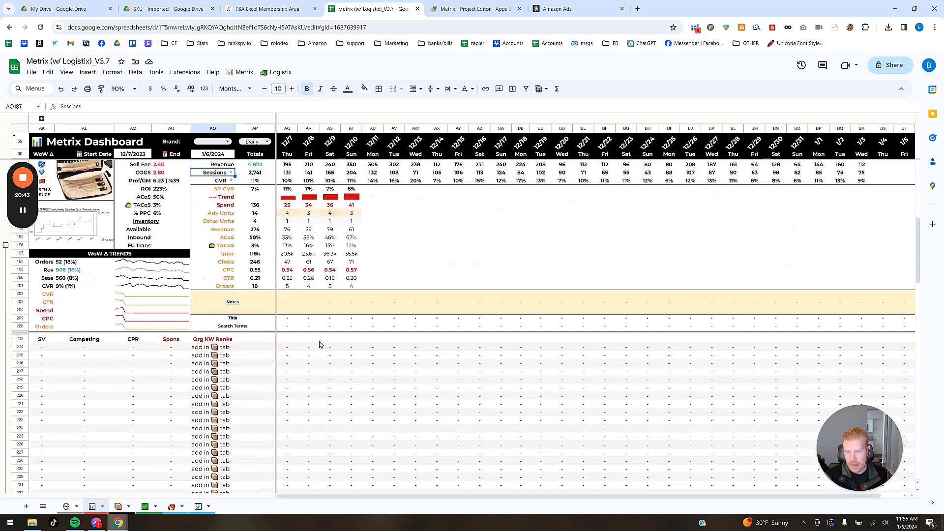
scroll(320, 344, "down", 1)
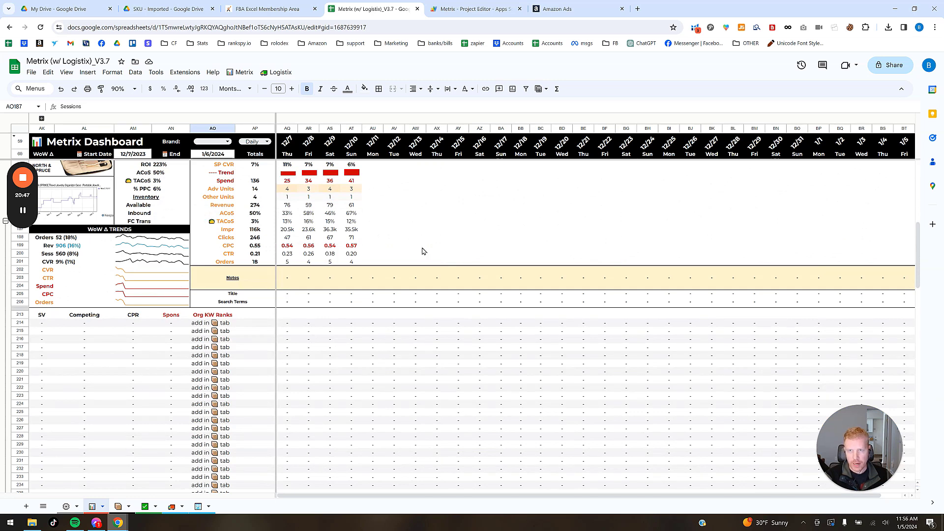
Step: Switch to the Metrix + Logistix QuickStart Guide document and highlight "Rank Tracking Keywords in Metrix (Optional)" in its contents list
mouse_move(124, 525)
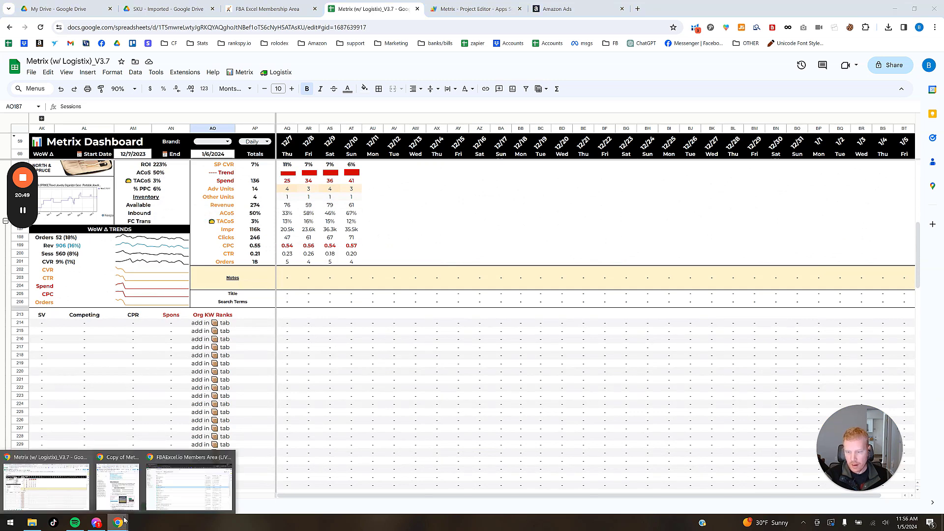
left_click(117, 484)
scroll(682, 170, "up", 1)
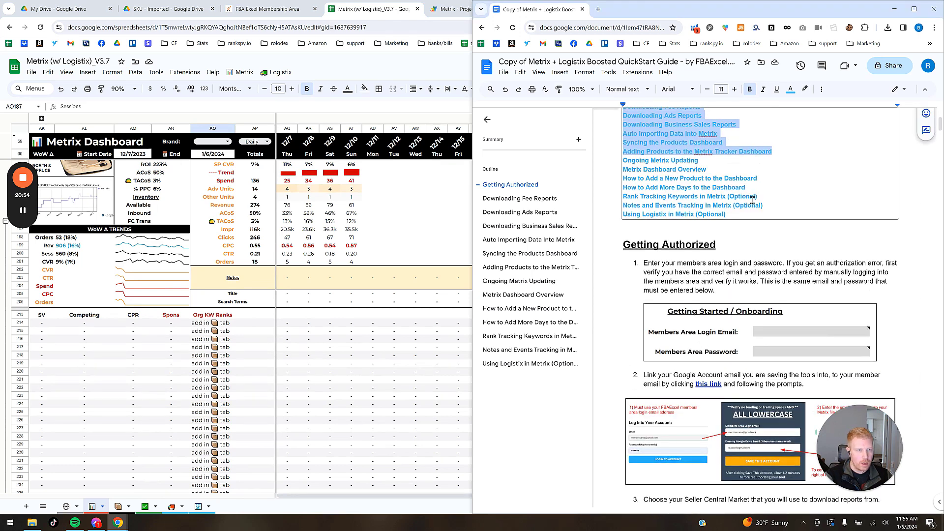
left_click_drag(760, 197, 625, 197)
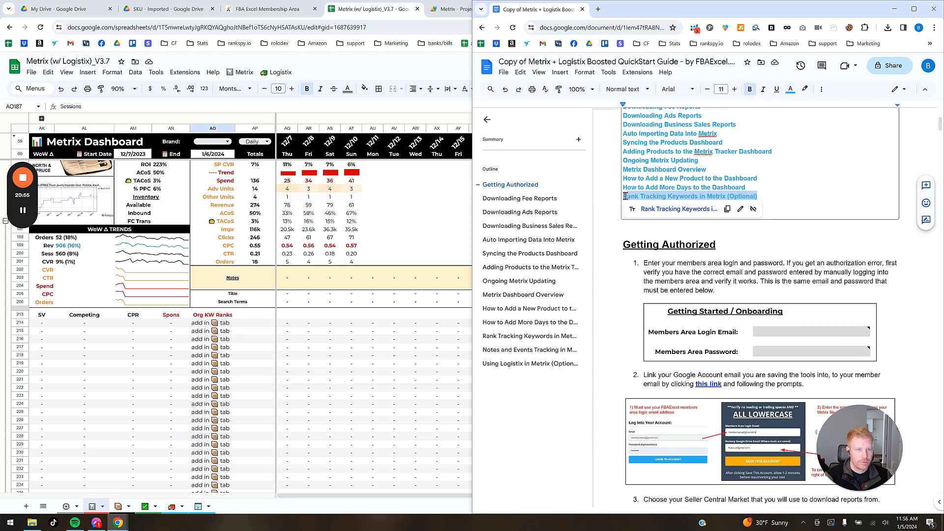
Step: Return to the Metrix spreadsheet and look over the Metrix commands for downloading rank files and importing new data
left_click(364, 351)
left_click(244, 72)
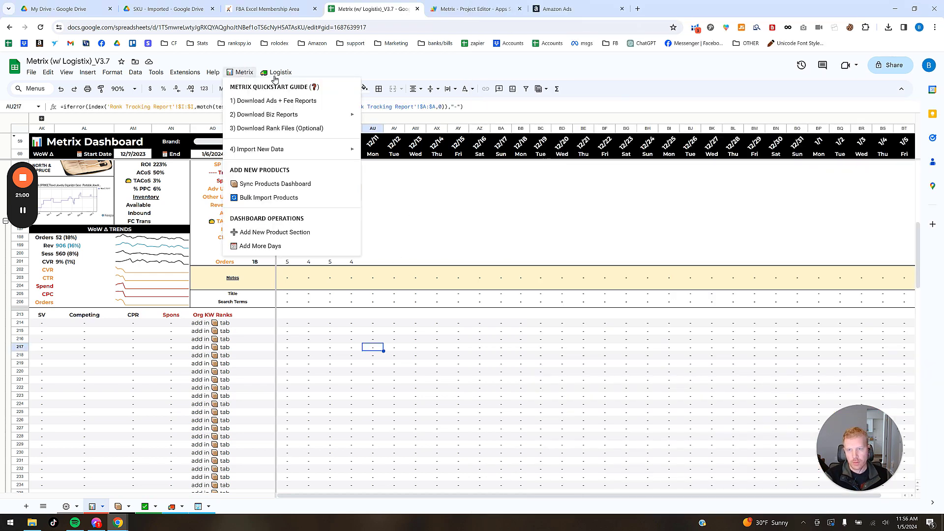
left_click(276, 73)
left_click(240, 73)
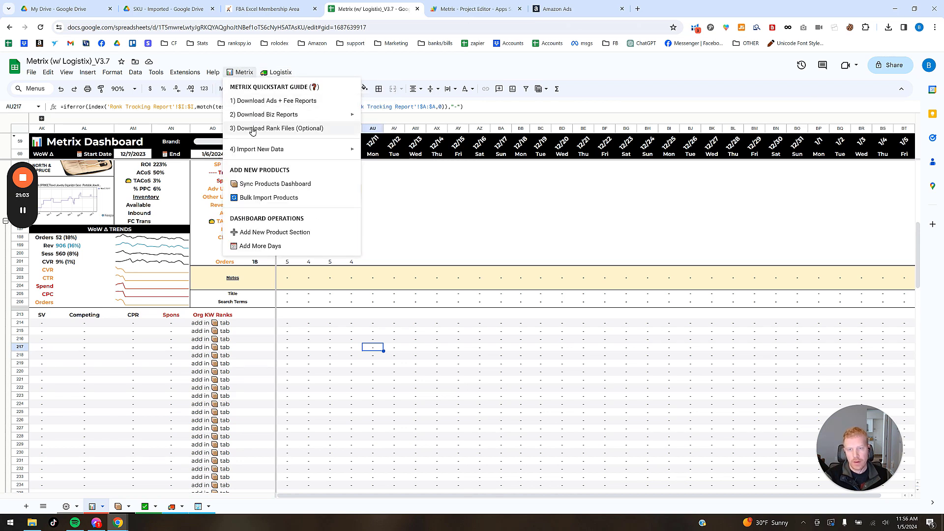
mouse_move(256, 149)
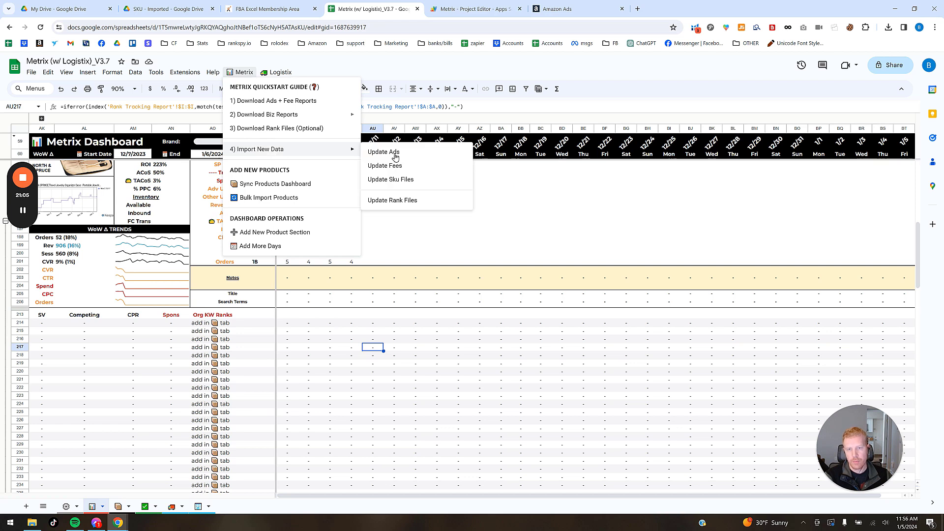
Step: Examine the organic keyword rank rows and the Notes, Title and Search Terms rows of the NSTW-BL section
left_click(338, 398)
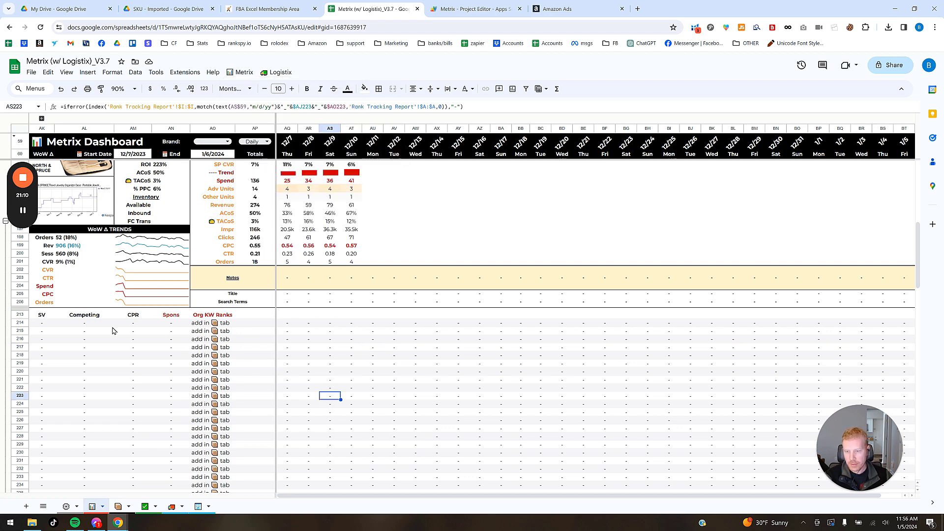
scroll(86, 344, "down", 2)
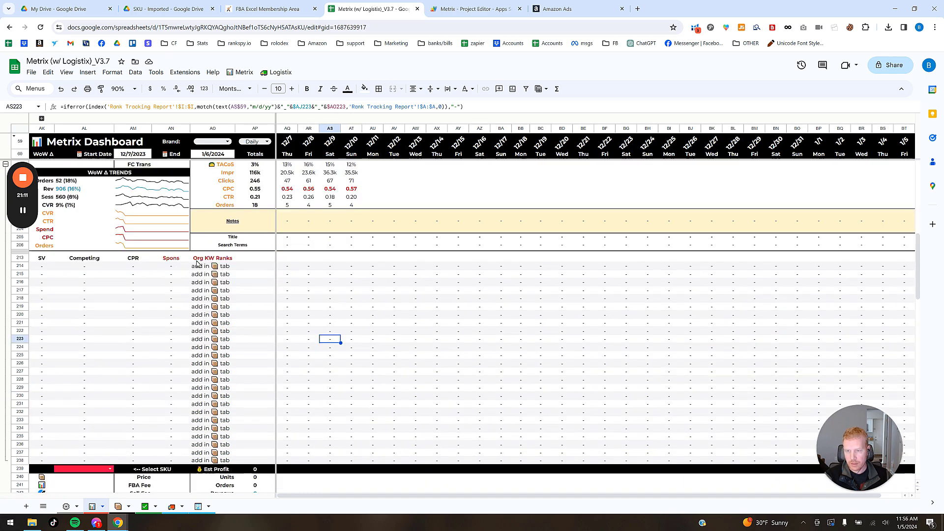
left_click(315, 266)
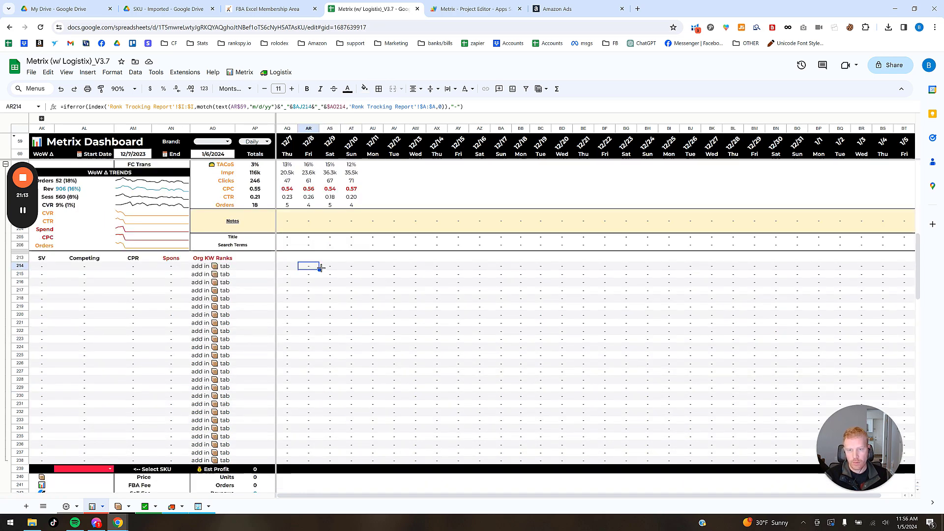
left_click_drag(309, 266, 529, 455)
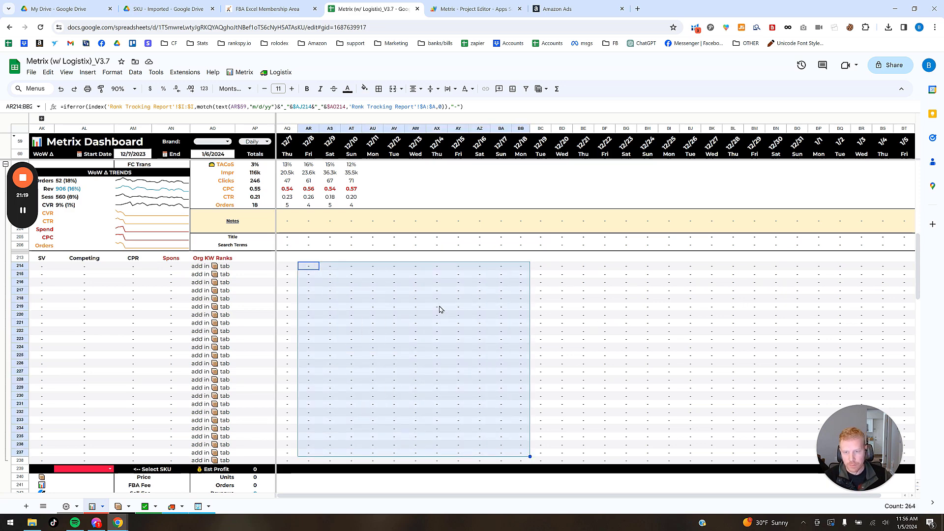
scroll(408, 309, "up", 2)
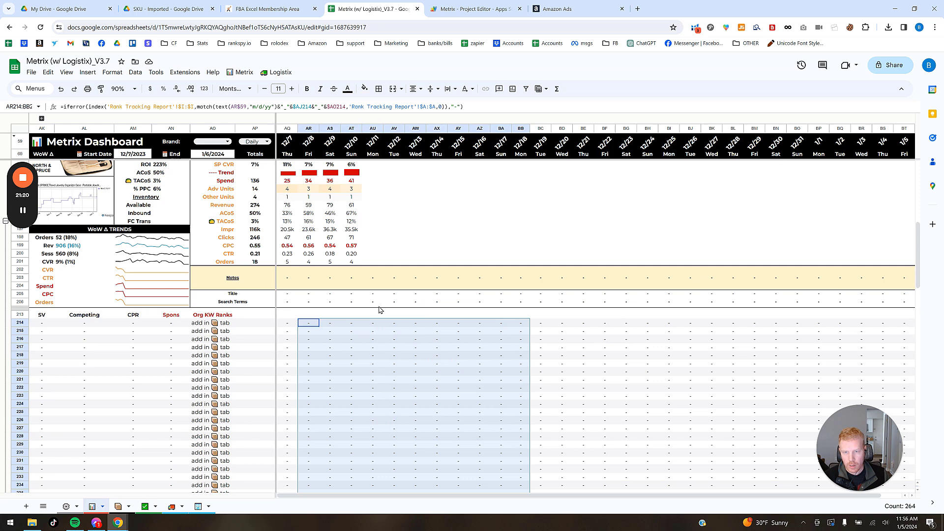
left_click(311, 281)
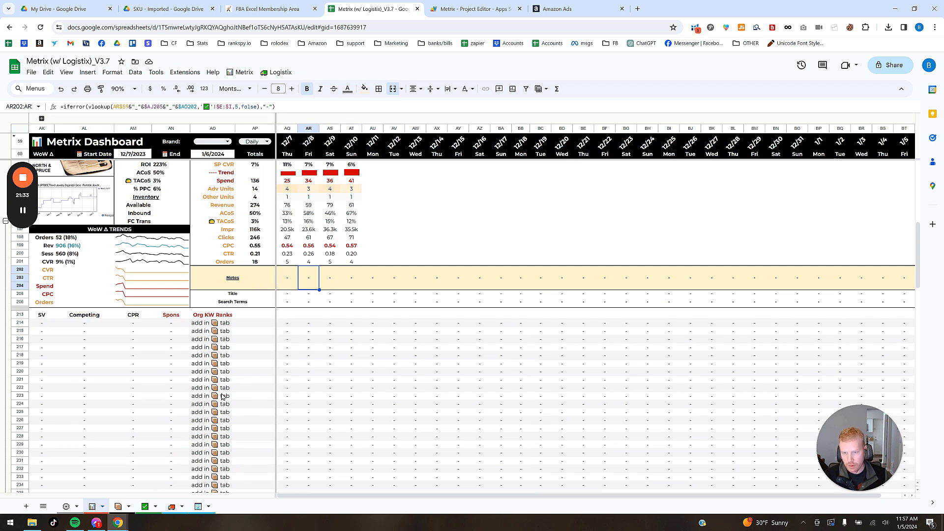
left_click(235, 301)
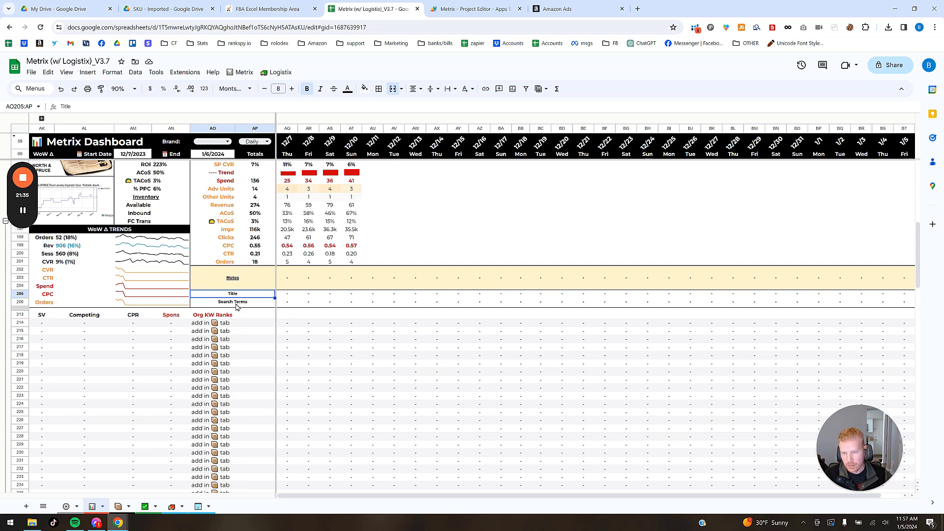
scroll(284, 317, "up", 2)
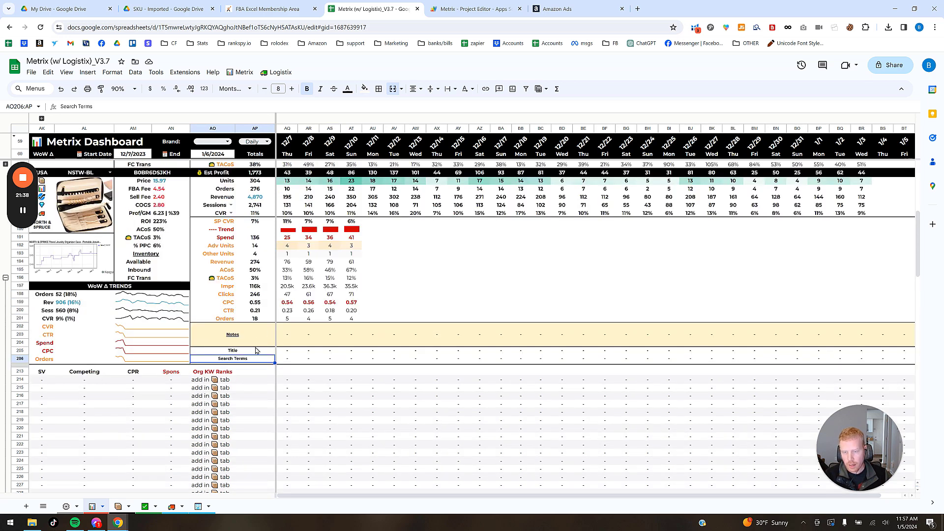
Step: In the Track Events sheet, enter ASIN B0BR6BWJ6J with the date 12/24/23 in the first event row
left_click(145, 506)
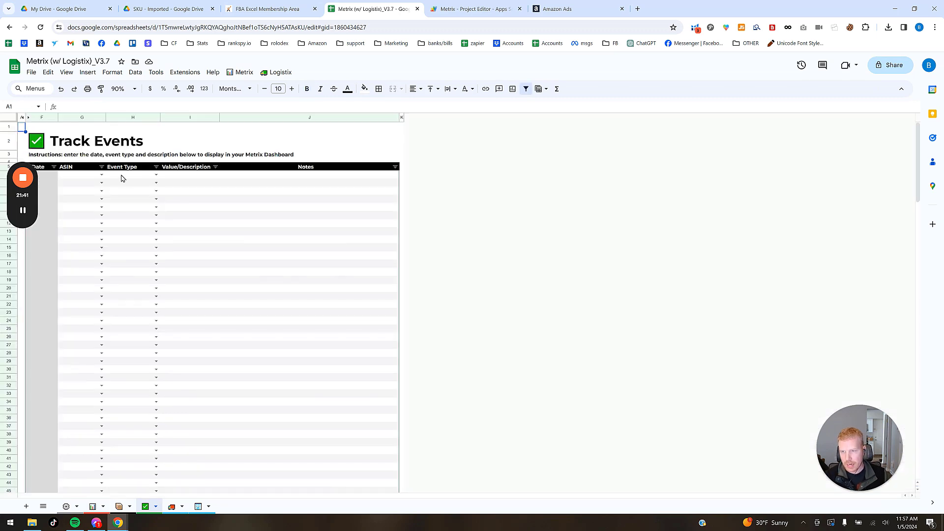
left_click(101, 175)
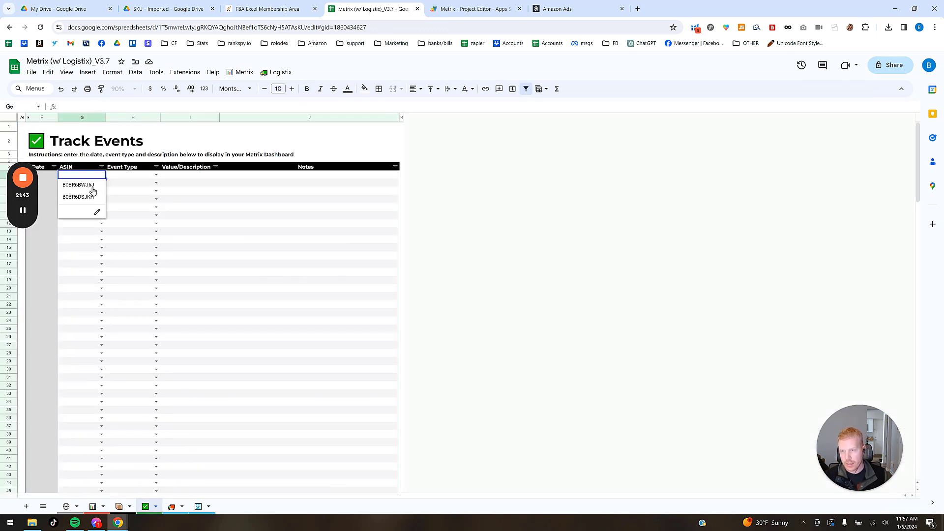
key("Return")
left_click(55, 178)
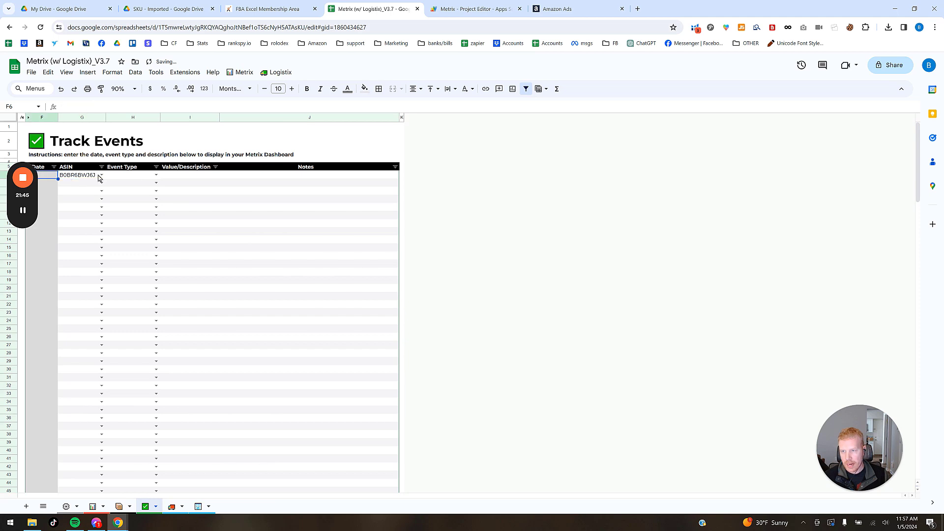
type("12")
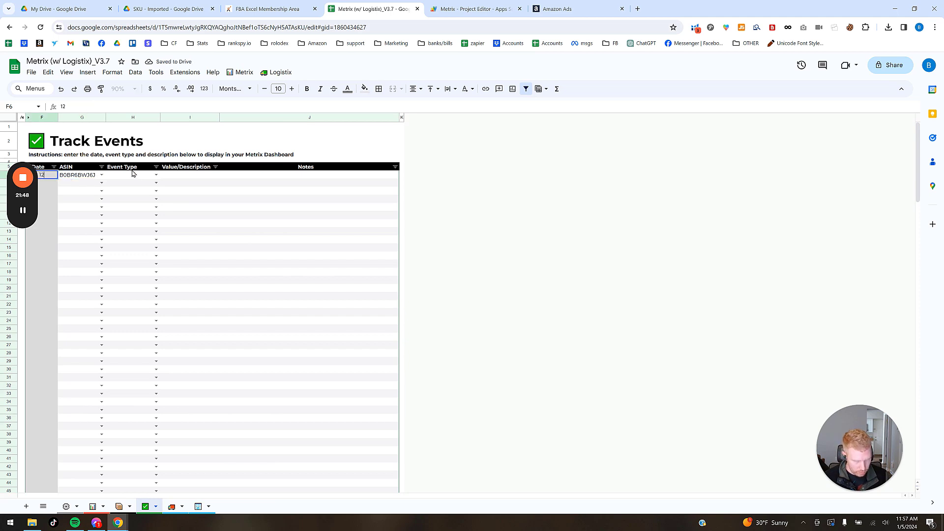
type("/24/23")
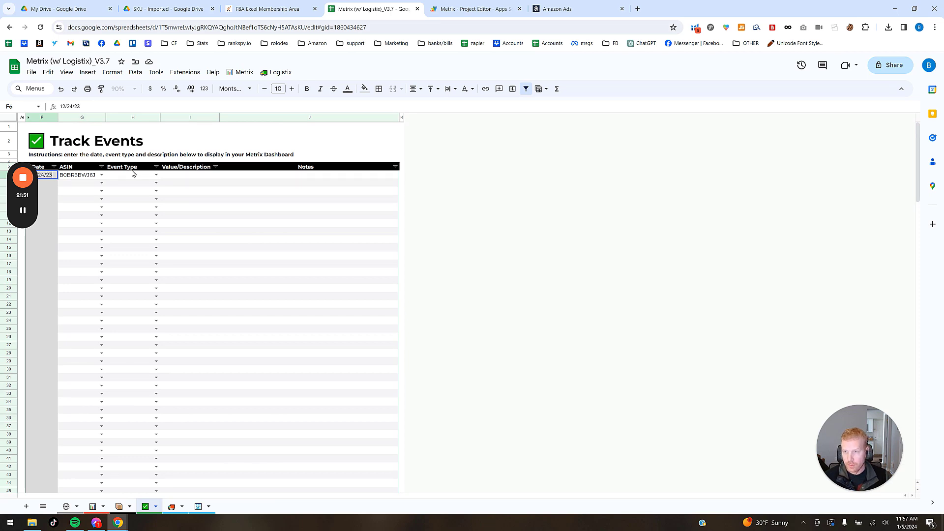
Step: Set the first event's type to Notes and enter the description "ran a promo"
left_click(157, 174)
left_click(129, 187)
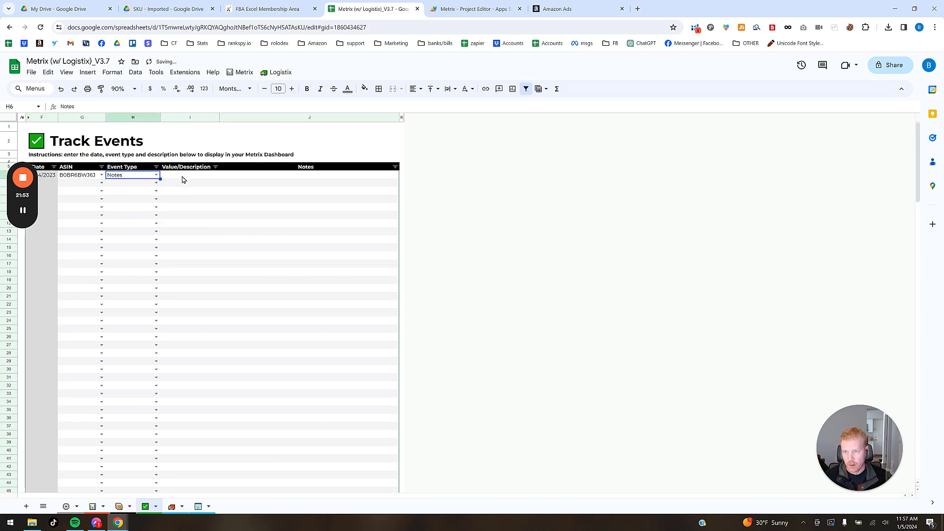
left_click(183, 177)
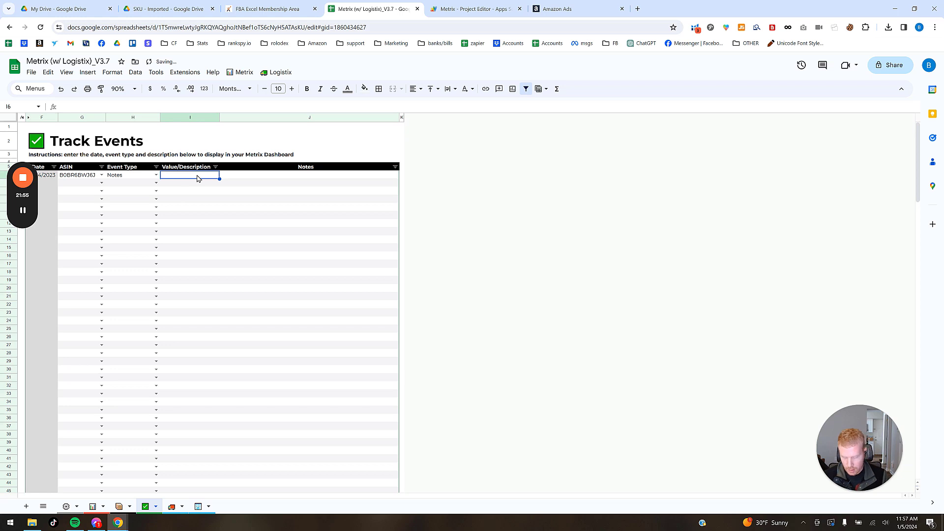
type("ran a promo")
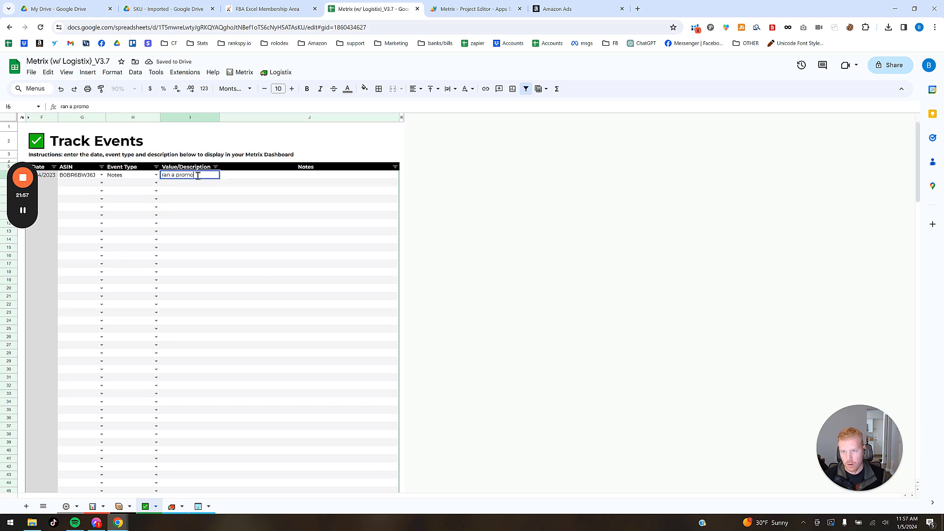
key("Return")
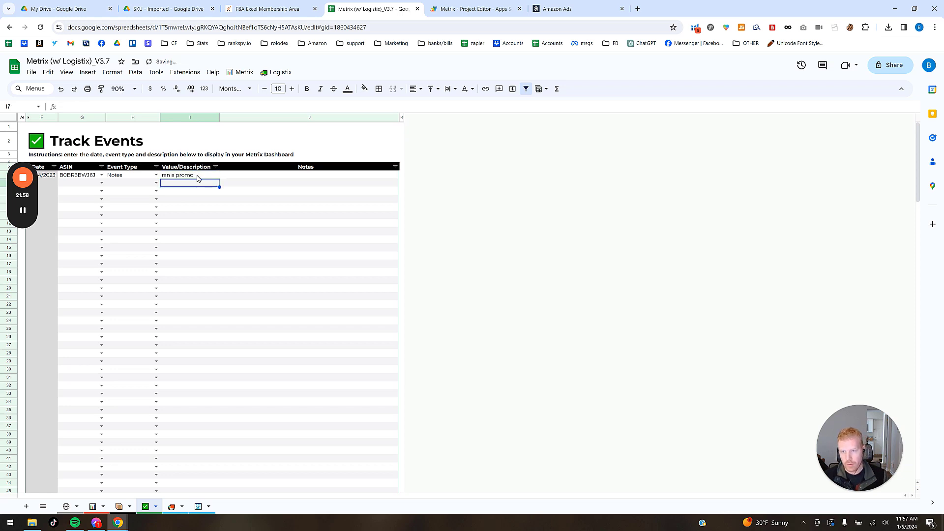
left_click(333, 177)
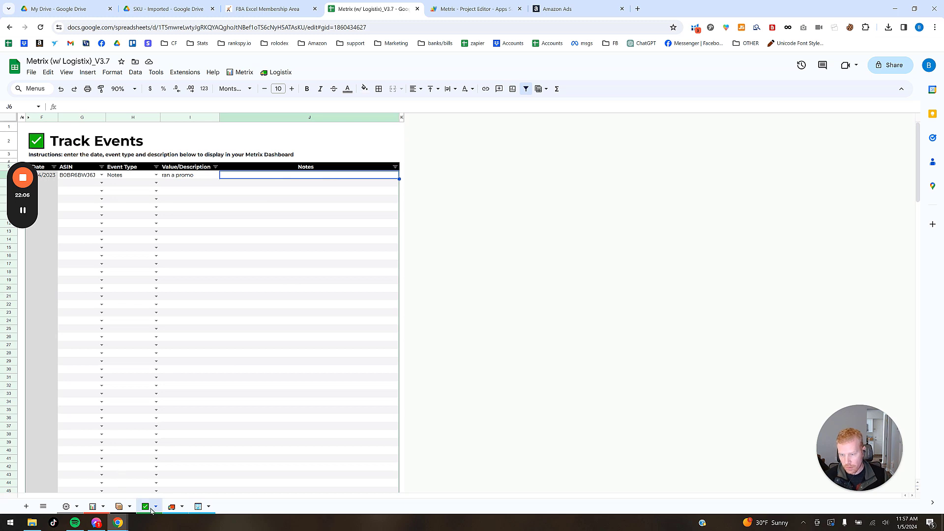
left_click(200, 176)
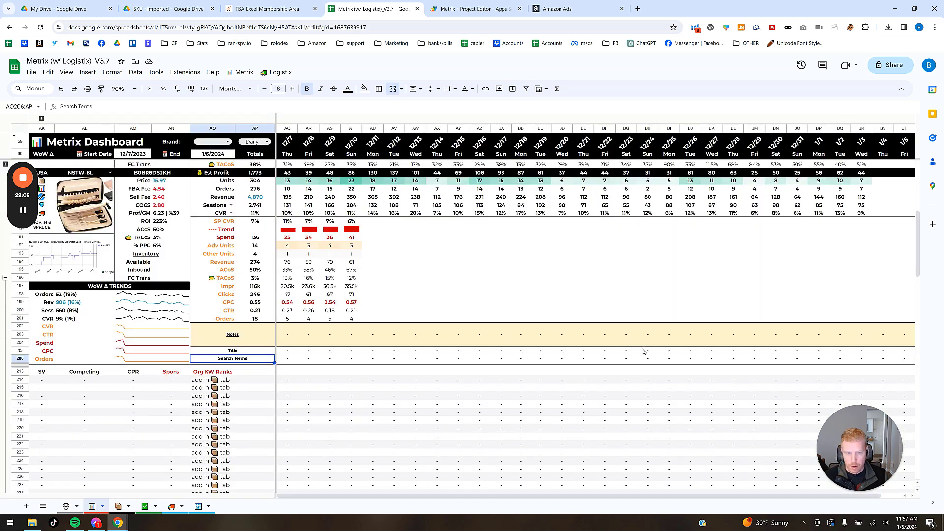
Step: Expand the NSTW-PNK detail rows on the dashboard and check the 12/24 cells for Notes, Title and Search Terms
scroll(639, 349, "down", 10)
scroll(578, 352, "up", 10)
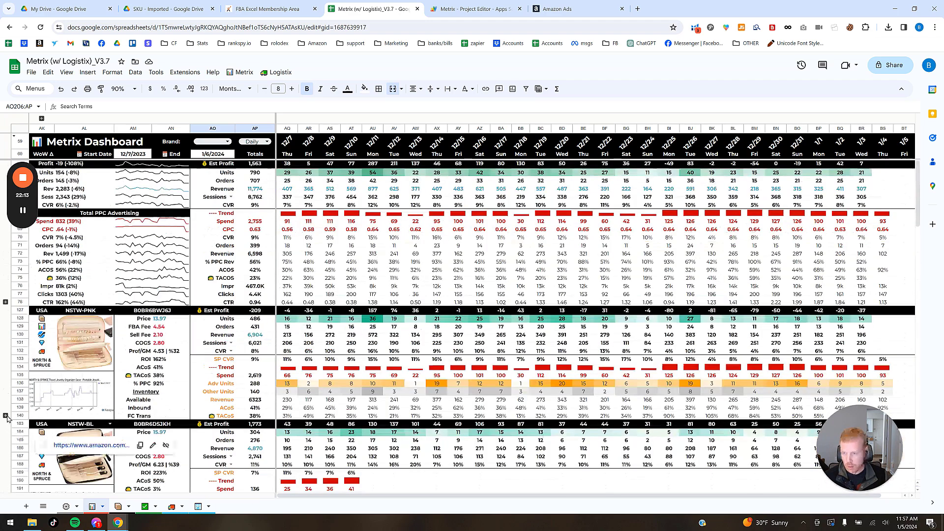
left_click(6, 416)
scroll(665, 352, "down", 5)
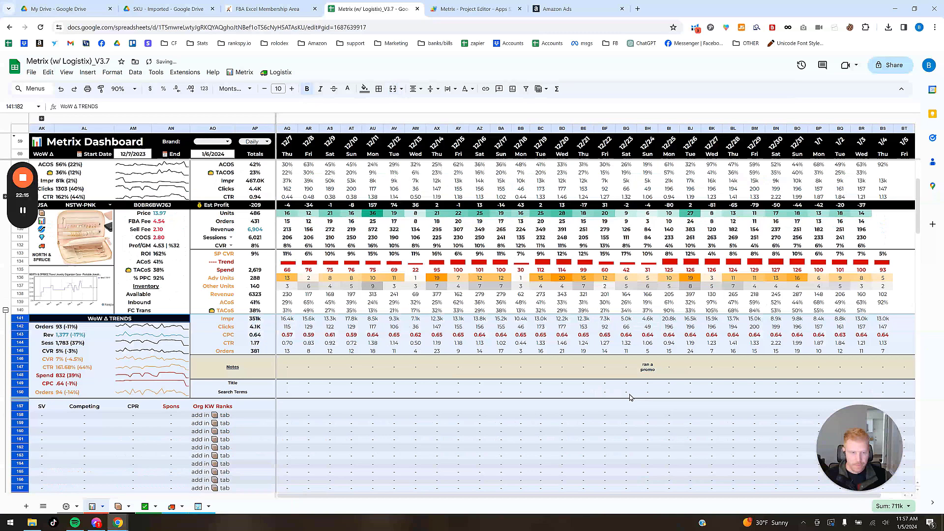
left_click(653, 369)
left_click(649, 384)
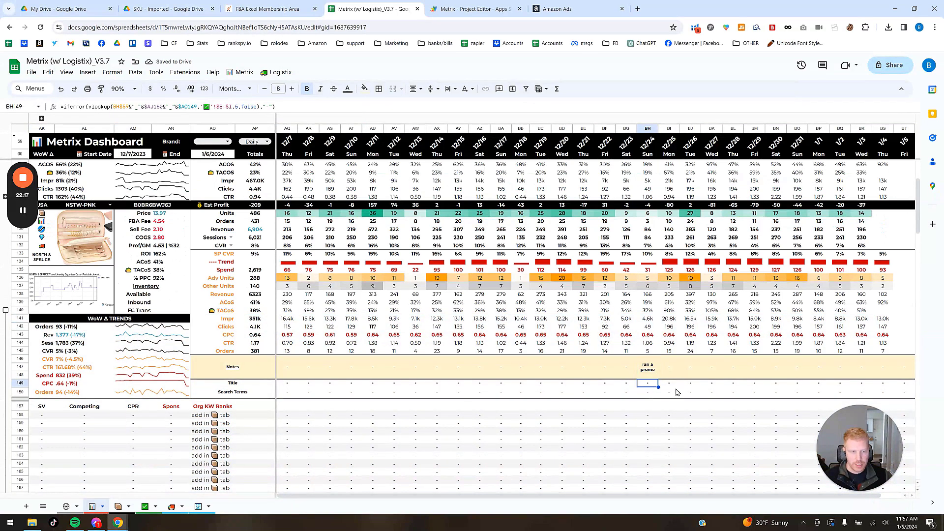
left_click(641, 393)
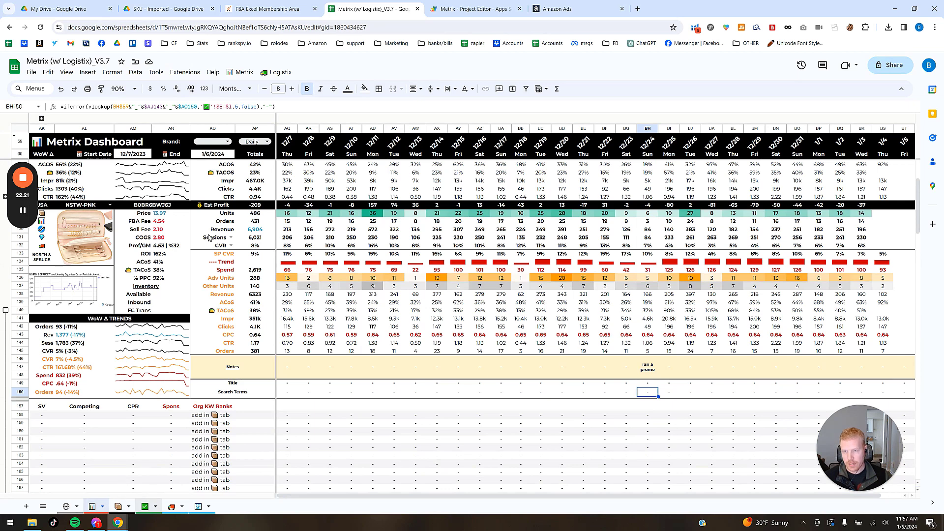
Step: Return to the Track Events sheet and review the event type options available for the first event
left_click(146, 506)
left_click(156, 175)
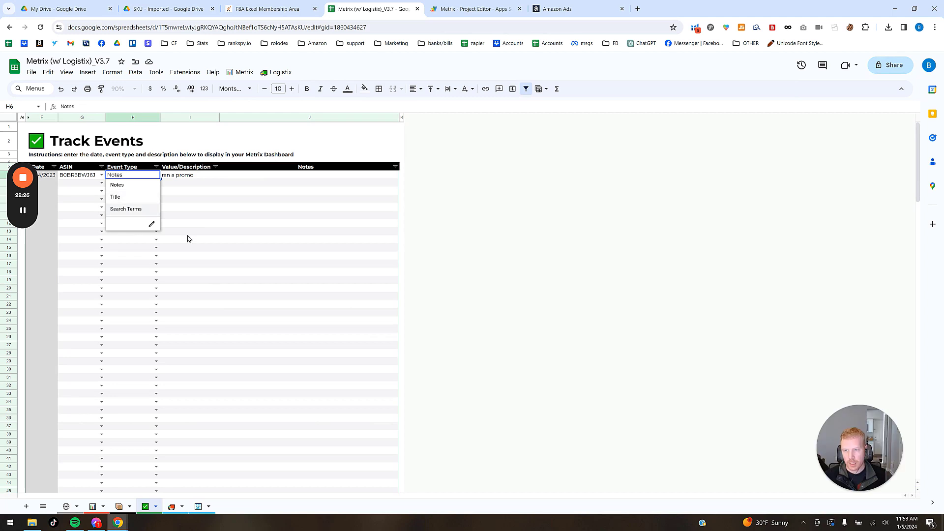
left_click(243, 233)
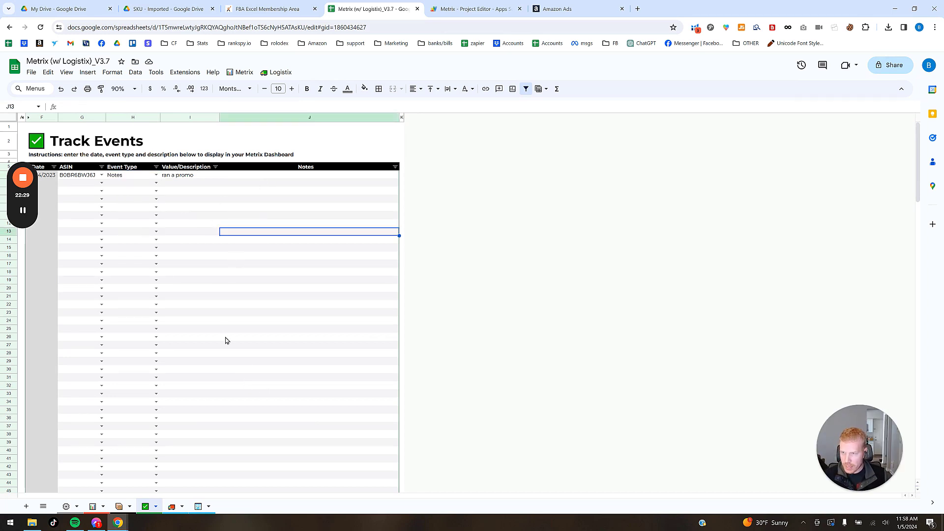
left_click(22, 210)
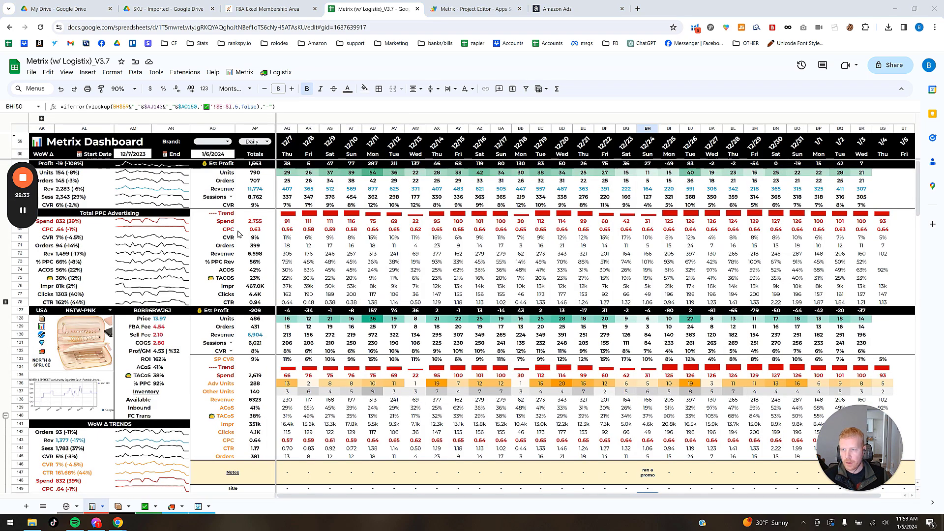
Step: Switch the dashboard's period to Weekly and read the note attached to the Brand filter
left_click(267, 142)
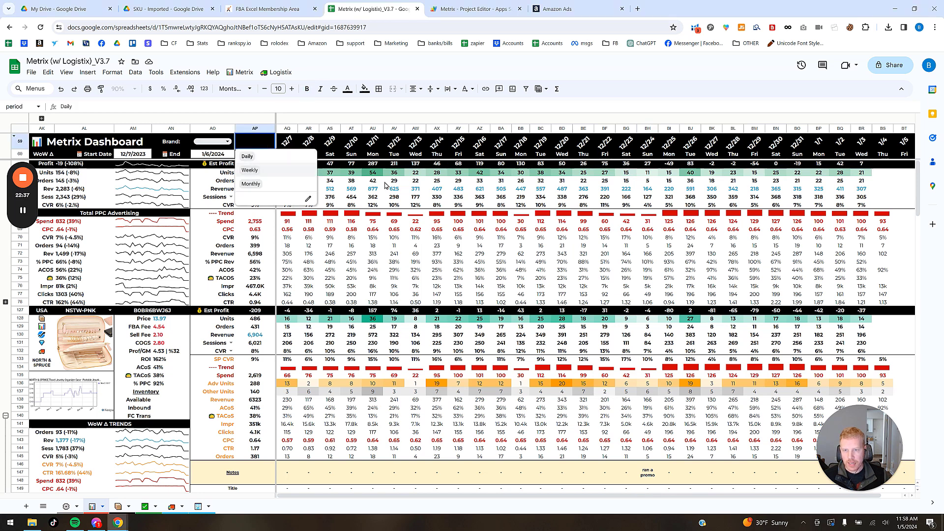
key("Return")
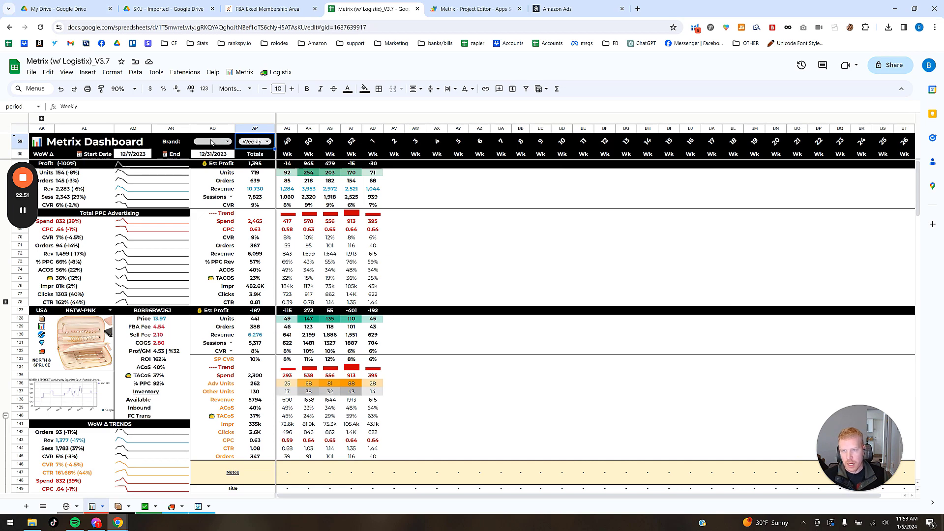
mouse_move(211, 142)
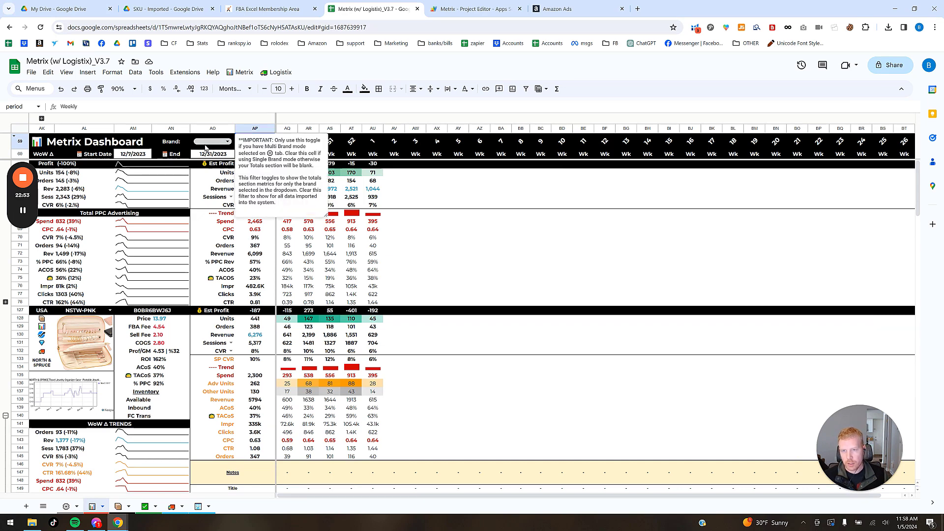
left_click(437, 197)
mouse_move(220, 144)
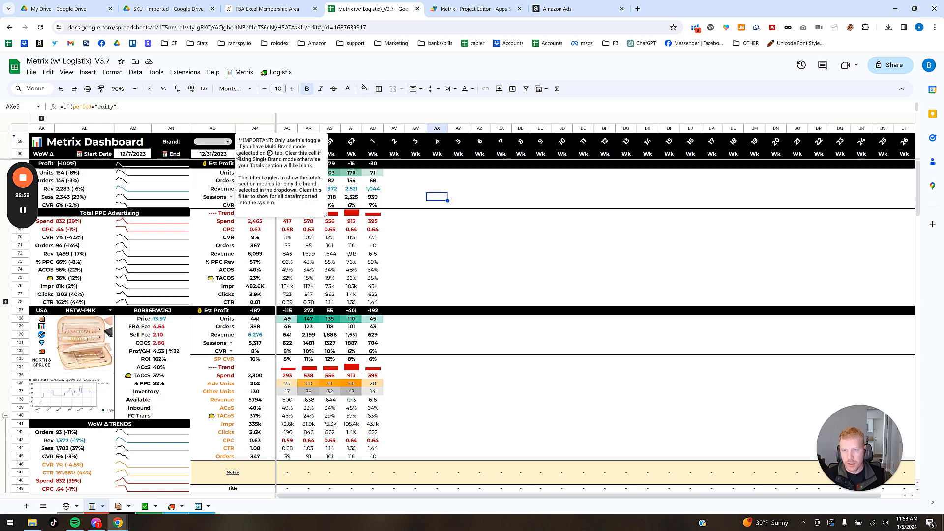
left_click(479, 189)
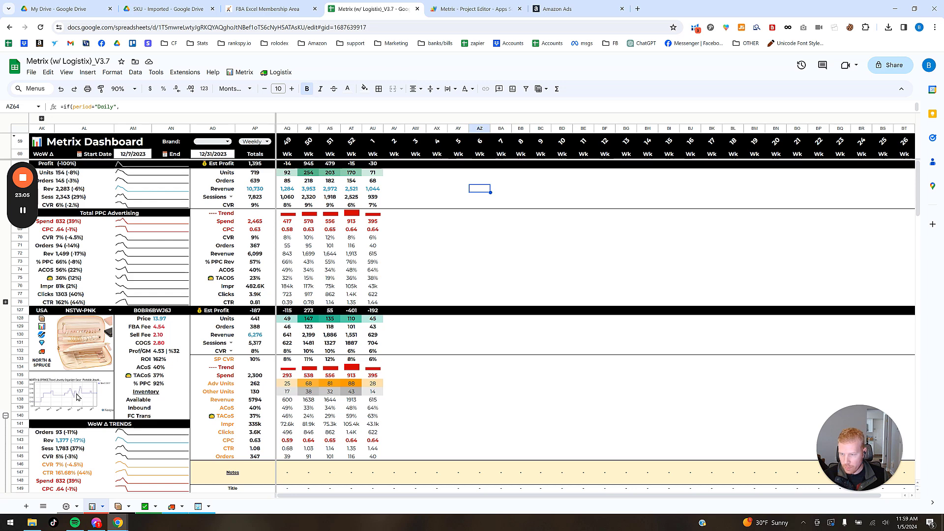
mouse_move(85, 396)
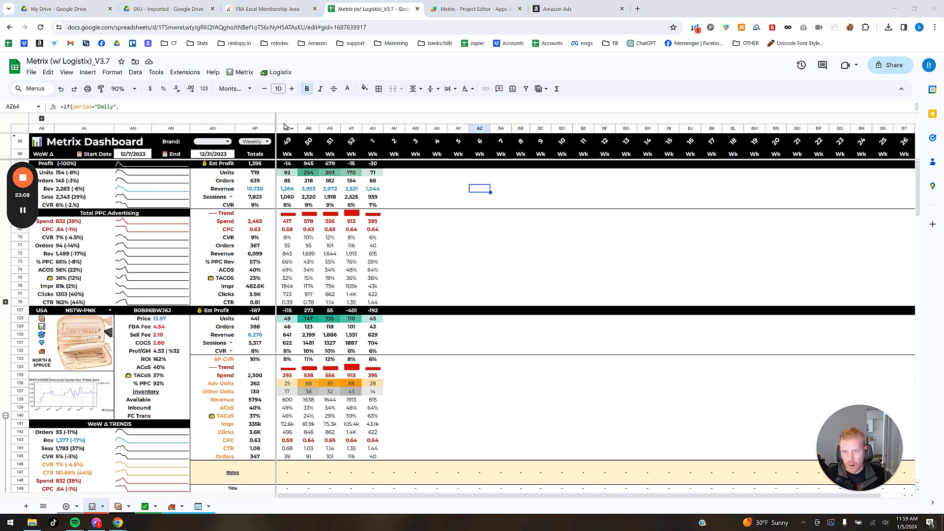
Step: Set the dashboard's period back to Daily
left_click(267, 142)
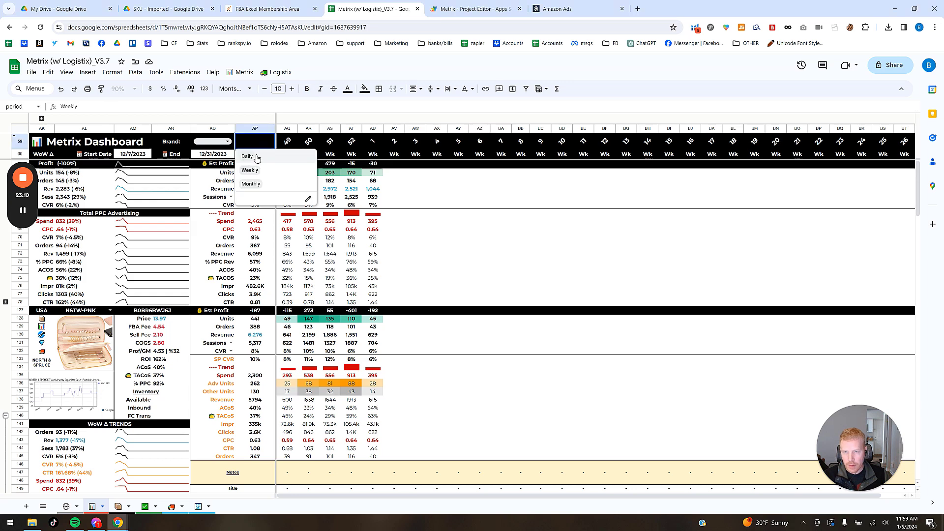
left_click(247, 157)
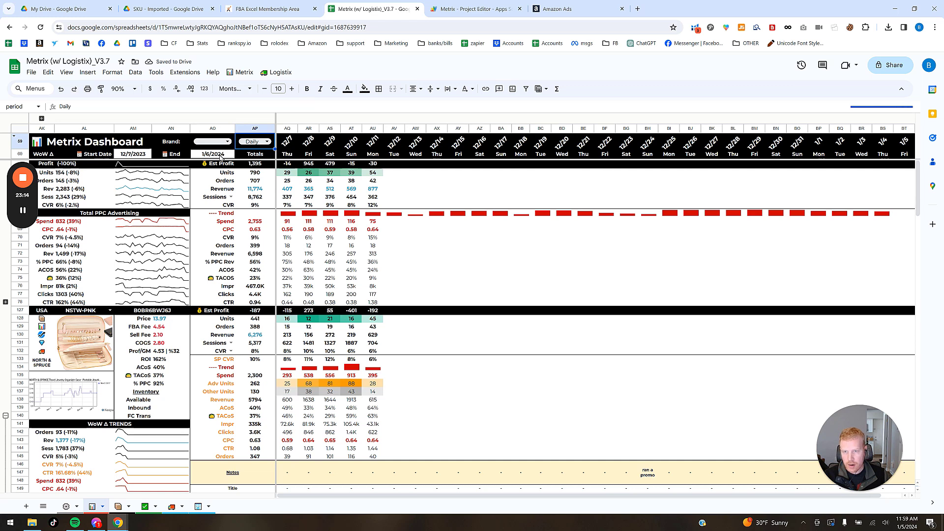
left_click(256, 129)
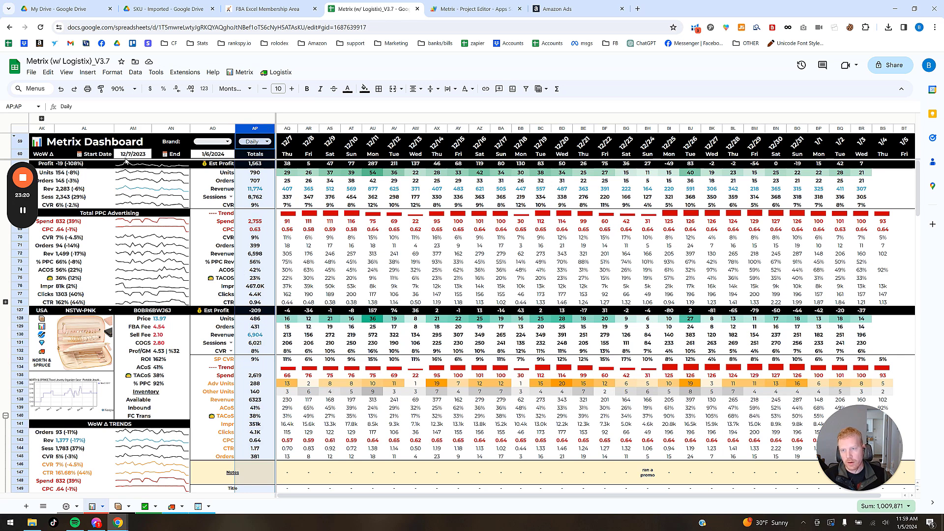
Step: Set the Metrix Dashboard's end date to 1/1/2024 and make the date bold
left_click(213, 155)
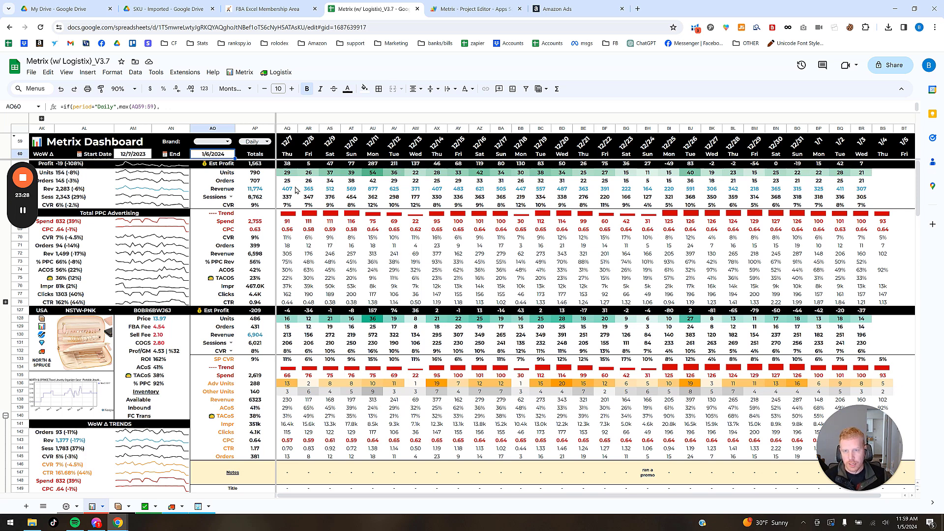
double_click(221, 155)
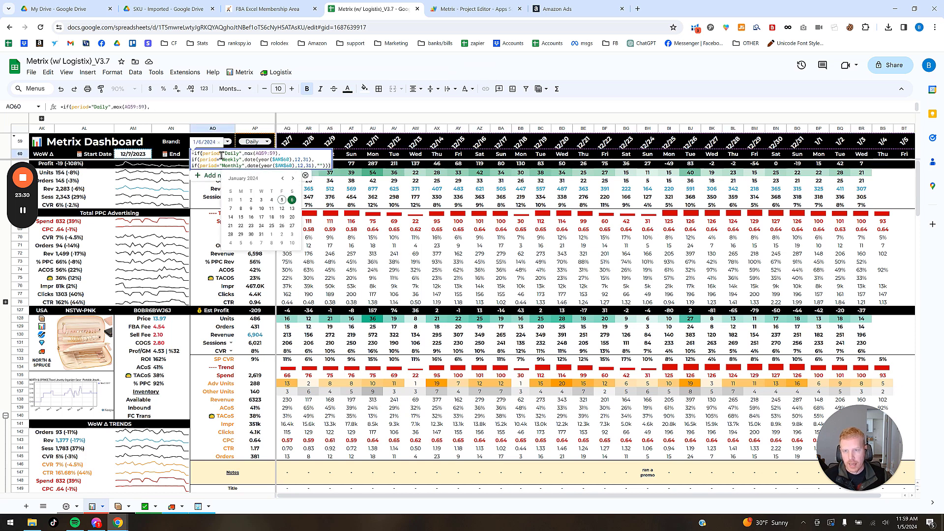
left_click(242, 201)
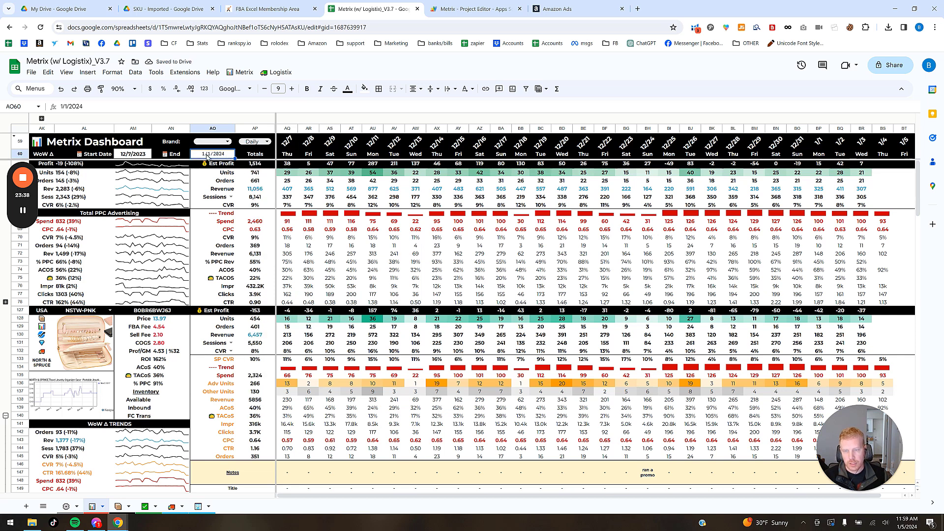
left_click(308, 91)
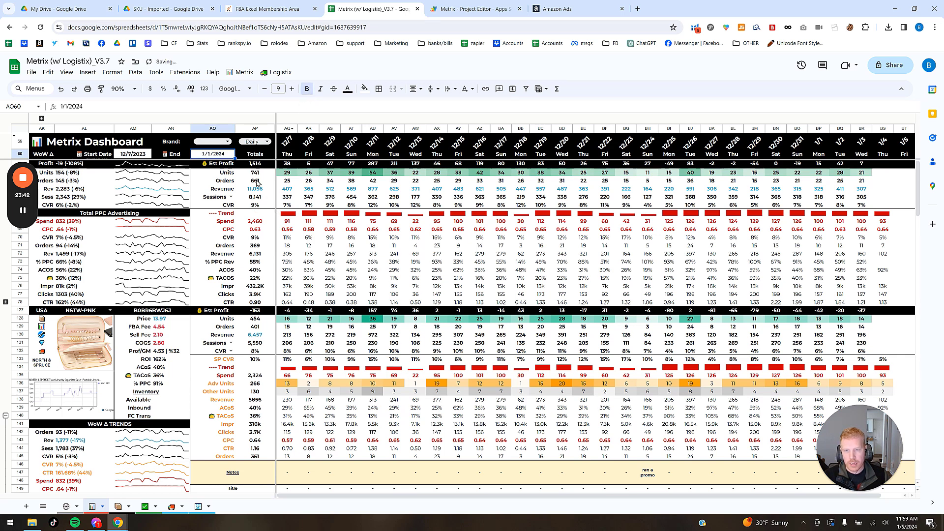
left_click(464, 183)
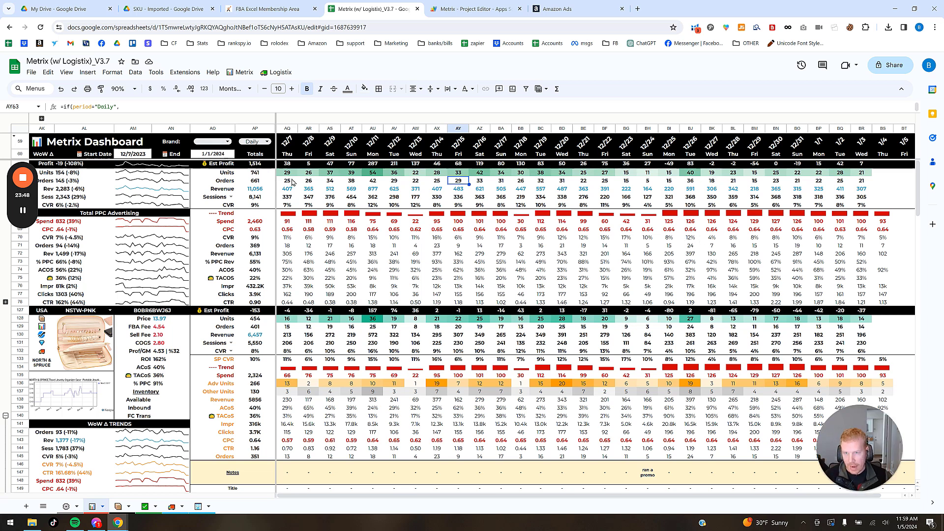
Step: Undo the formatting and date changes made to the dashboard's end date cell
key("ctrl+z")
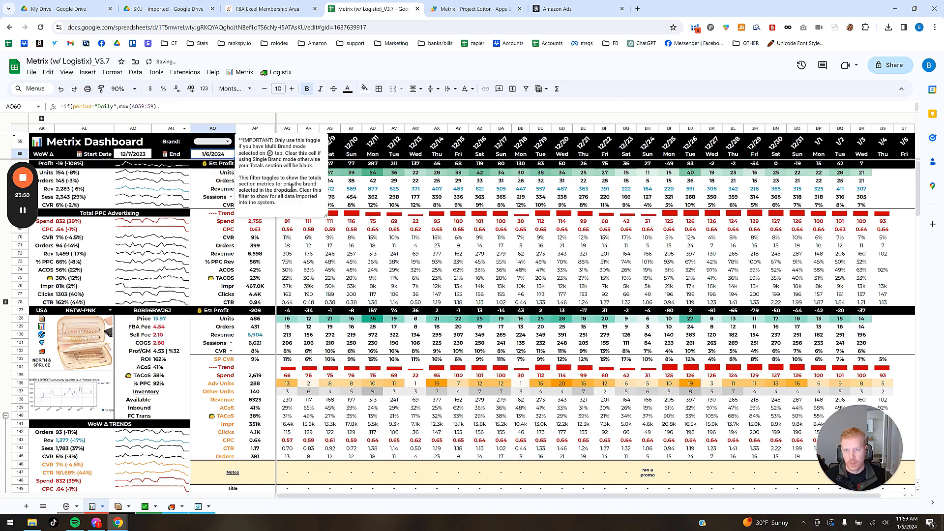
left_click(478, 238)
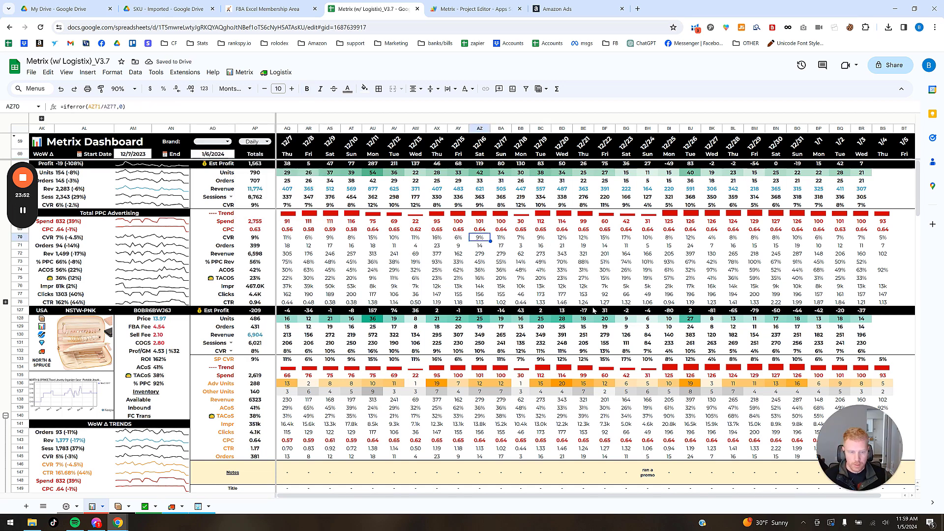
Step: View the Org KW Ranks rows below the NSTW-PNK details and switch to the Metrix + Logistix QuickStart Guide document
scroll(560, 345, "down", 3)
scroll(559, 345, "down", 2)
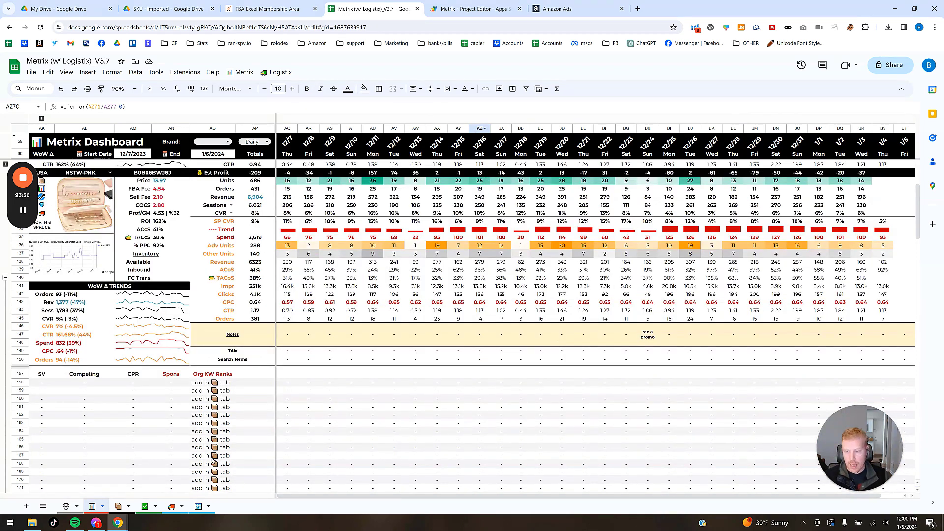
mouse_move(125, 527)
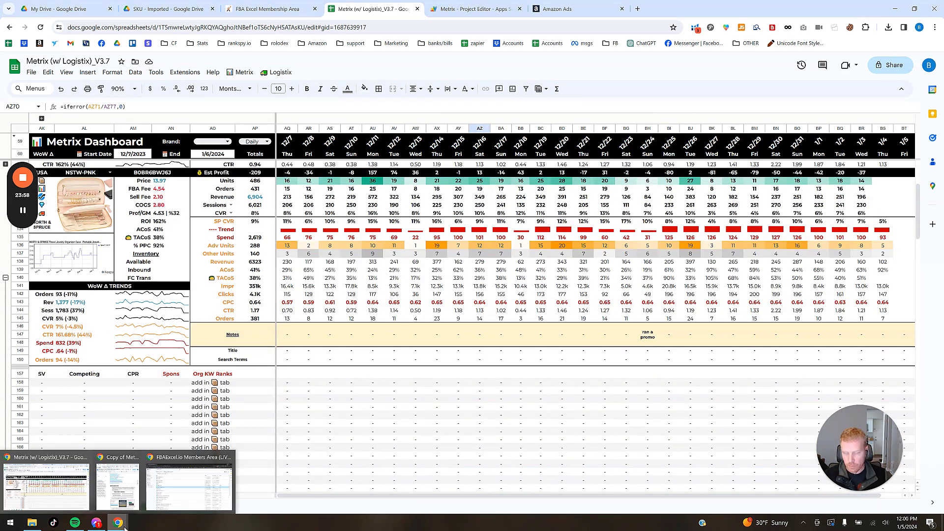
left_click(118, 484)
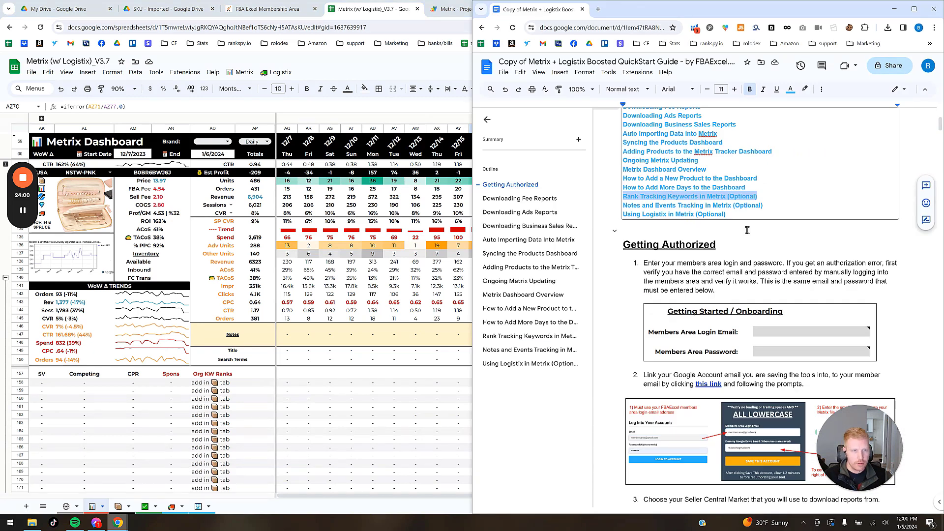